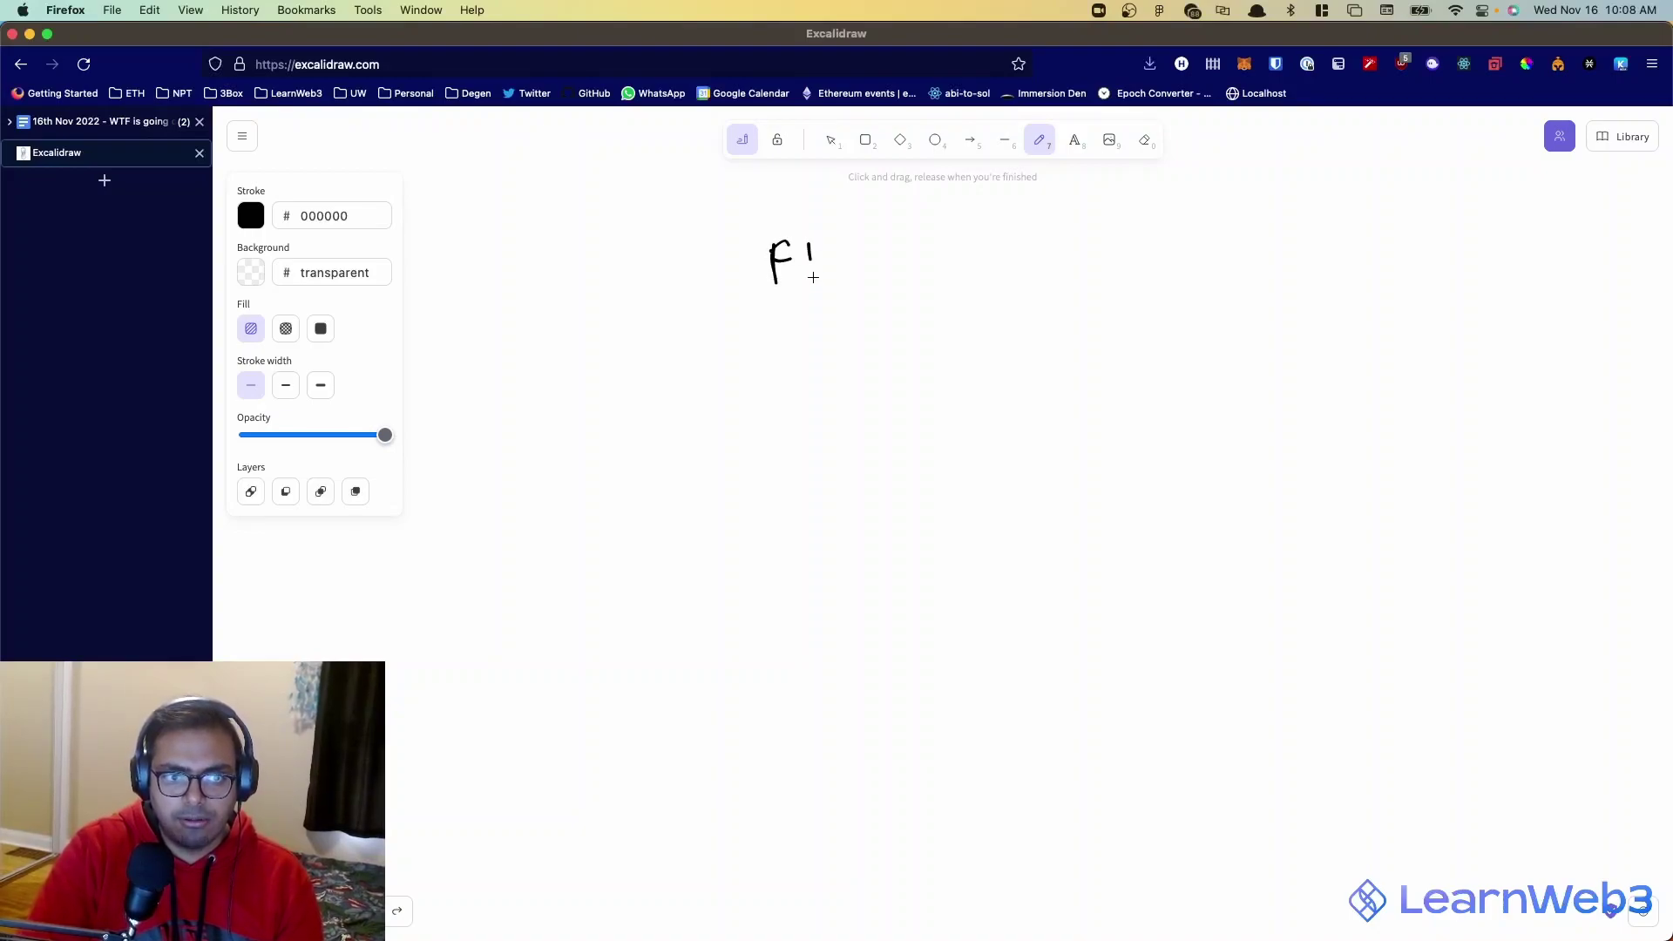
- Handwrite the title 'Flash Loans' and underline it
{"action": "mouse_move", "coordinate": [874, 246]}
{"action": "left_mouse_down"}
{"action": "mouse_move", "coordinate": [896, 280]}
{"action": "mouse_move", "coordinate": [994, 259]}
{"action": "left_mouse_up"}
{"action": "mouse_move", "coordinate": [1026, 257]}
{"action": "left_mouse_down"}
{"action": "mouse_move", "coordinate": [1030, 274]}
{"action": "mouse_move", "coordinate": [1063, 258]}
{"action": "mouse_move", "coordinate": [1057, 275]}
{"action": "left_mouse_up"}
{"action": "left_click_drag", "start_coordinate": [749, 308], "coordinate": [1077, 273]}
{"action": "left_click", "coordinate": [1081, 272]}
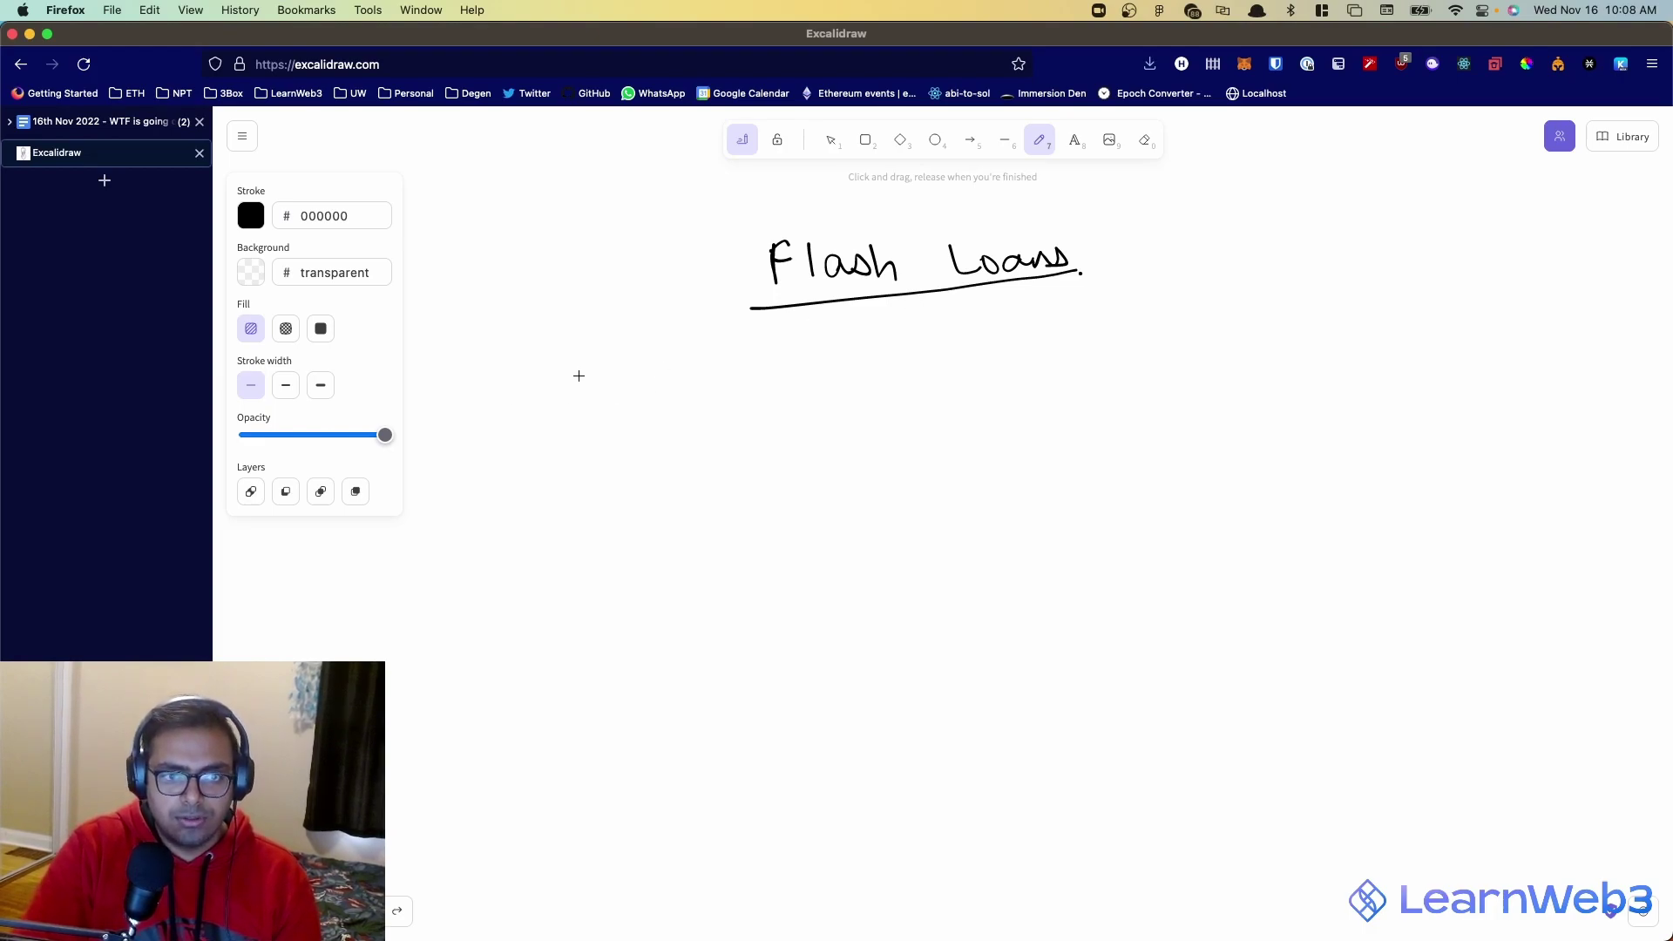
- Add arrow bullets 'borrow millions' and double-underlined 'no collateral', then a boxed 'Web3' below
{"action": "left_click_drag", "start_coordinate": [589, 391], "coordinate": [659, 372]}
{"action": "mouse_move", "coordinate": [636, 363]}
{"action": "left_mouse_down"}
{"action": "mouse_move", "coordinate": [653, 366]}
{"action": "mouse_move", "coordinate": [650, 403]}
{"action": "mouse_move", "coordinate": [871, 373]}
{"action": "mouse_move", "coordinate": [994, 396]}
{"action": "mouse_move", "coordinate": [1104, 359]}
{"action": "left_mouse_up"}
{"action": "mouse_move", "coordinate": [611, 484]}
{"action": "left_mouse_down"}
{"action": "mouse_move", "coordinate": [864, 471]}
{"action": "mouse_move", "coordinate": [893, 443]}
{"action": "mouse_move", "coordinate": [1006, 450]}
{"action": "left_mouse_up"}
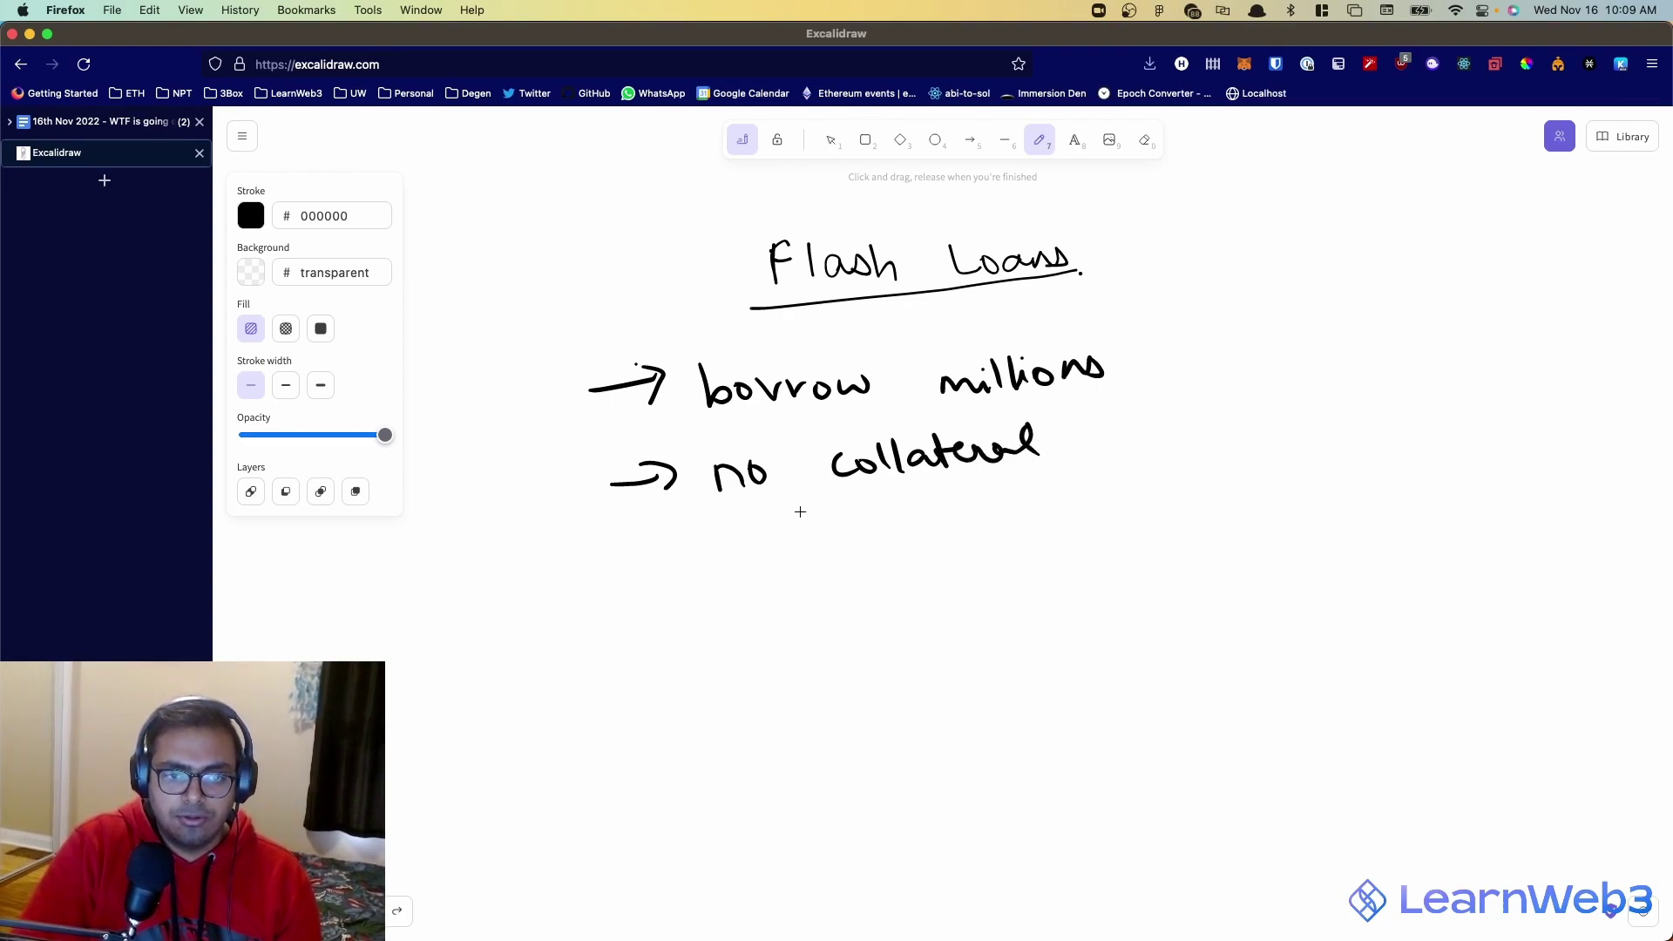
{"action": "left_click_drag", "start_coordinate": [799, 513], "coordinate": [1021, 477]}
{"action": "left_click_drag", "start_coordinate": [827, 521], "coordinate": [1016, 481]}
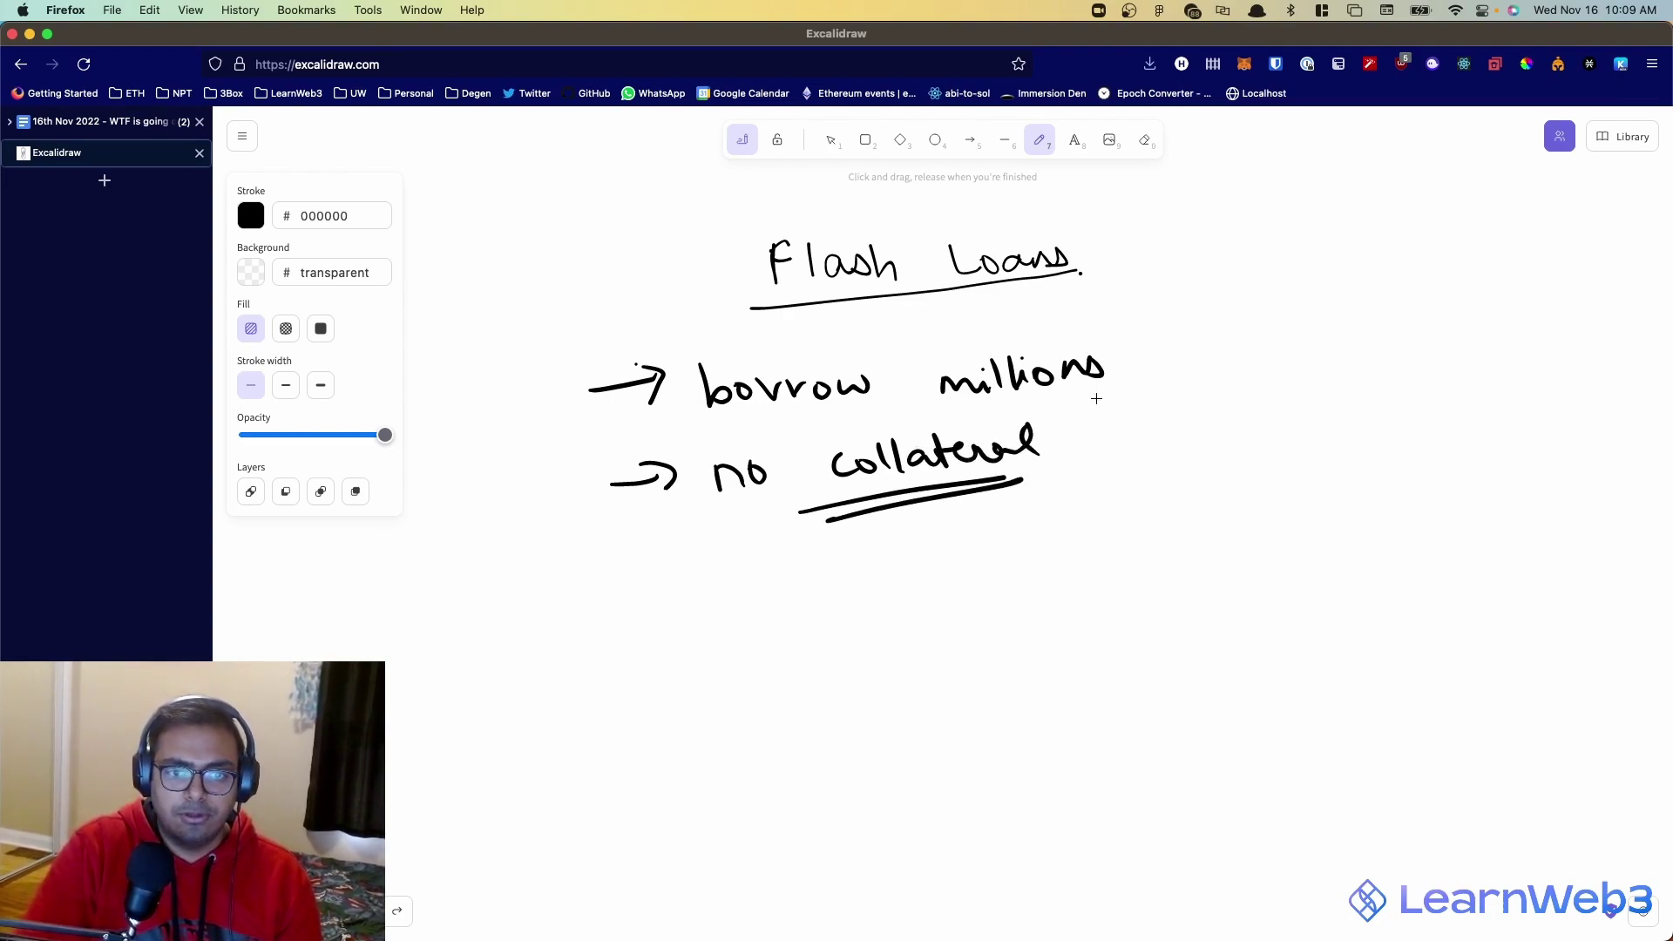
{"action": "mouse_move", "coordinate": [1103, 329]}
{"action": "left_mouse_down"}
{"action": "mouse_move", "coordinate": [1132, 394]}
{"action": "mouse_move", "coordinate": [1114, 411]}
{"action": "left_mouse_up"}
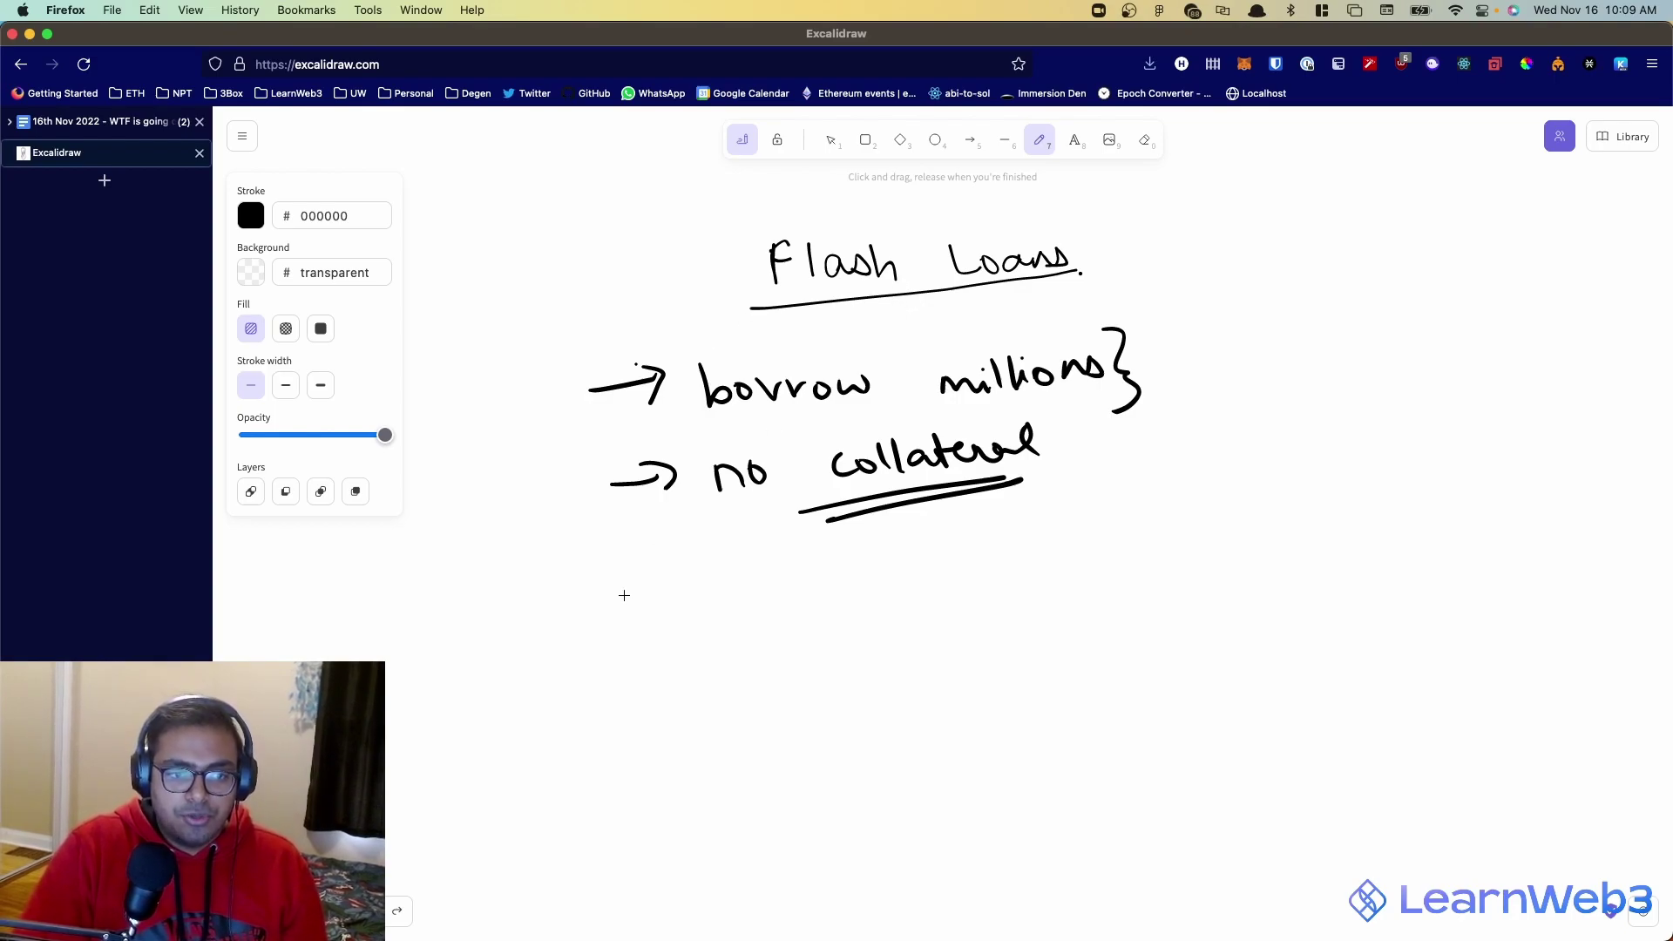
{"action": "mouse_move", "coordinate": [609, 595]}
{"action": "left_mouse_down"}
{"action": "mouse_move", "coordinate": [624, 626]}
{"action": "mouse_move", "coordinate": [662, 593]}
{"action": "mouse_move", "coordinate": [697, 620]}
{"action": "mouse_move", "coordinate": [724, 601]}
{"action": "mouse_move", "coordinate": [699, 620]}
{"action": "left_mouse_up"}
{"action": "mouse_move", "coordinate": [588, 676]}
{"action": "left_mouse_down"}
{"action": "mouse_move", "coordinate": [702, 542]}
{"action": "mouse_move", "coordinate": [584, 582]}
{"action": "mouse_move", "coordinate": [597, 666]}
{"action": "left_mouse_up"}
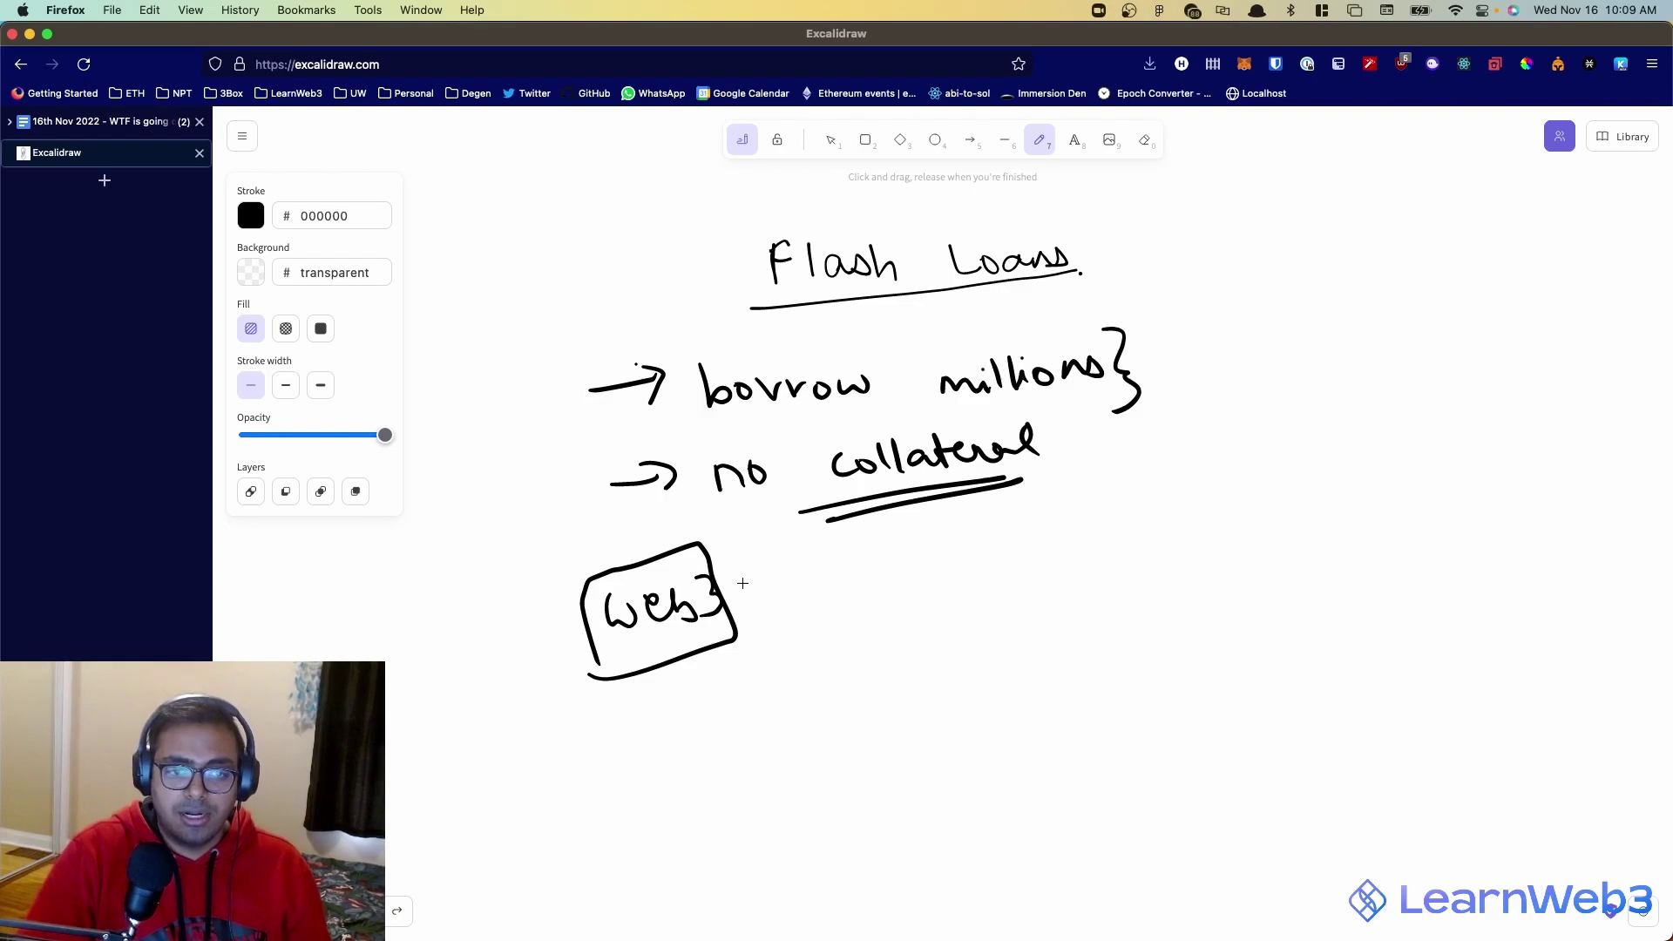
- Below the notes, write a circled 1 'atomicity' and double-underline it
{"action": "scroll", "coordinate": [742, 583], "scroll_direction": "down", "scroll_amount": 3}
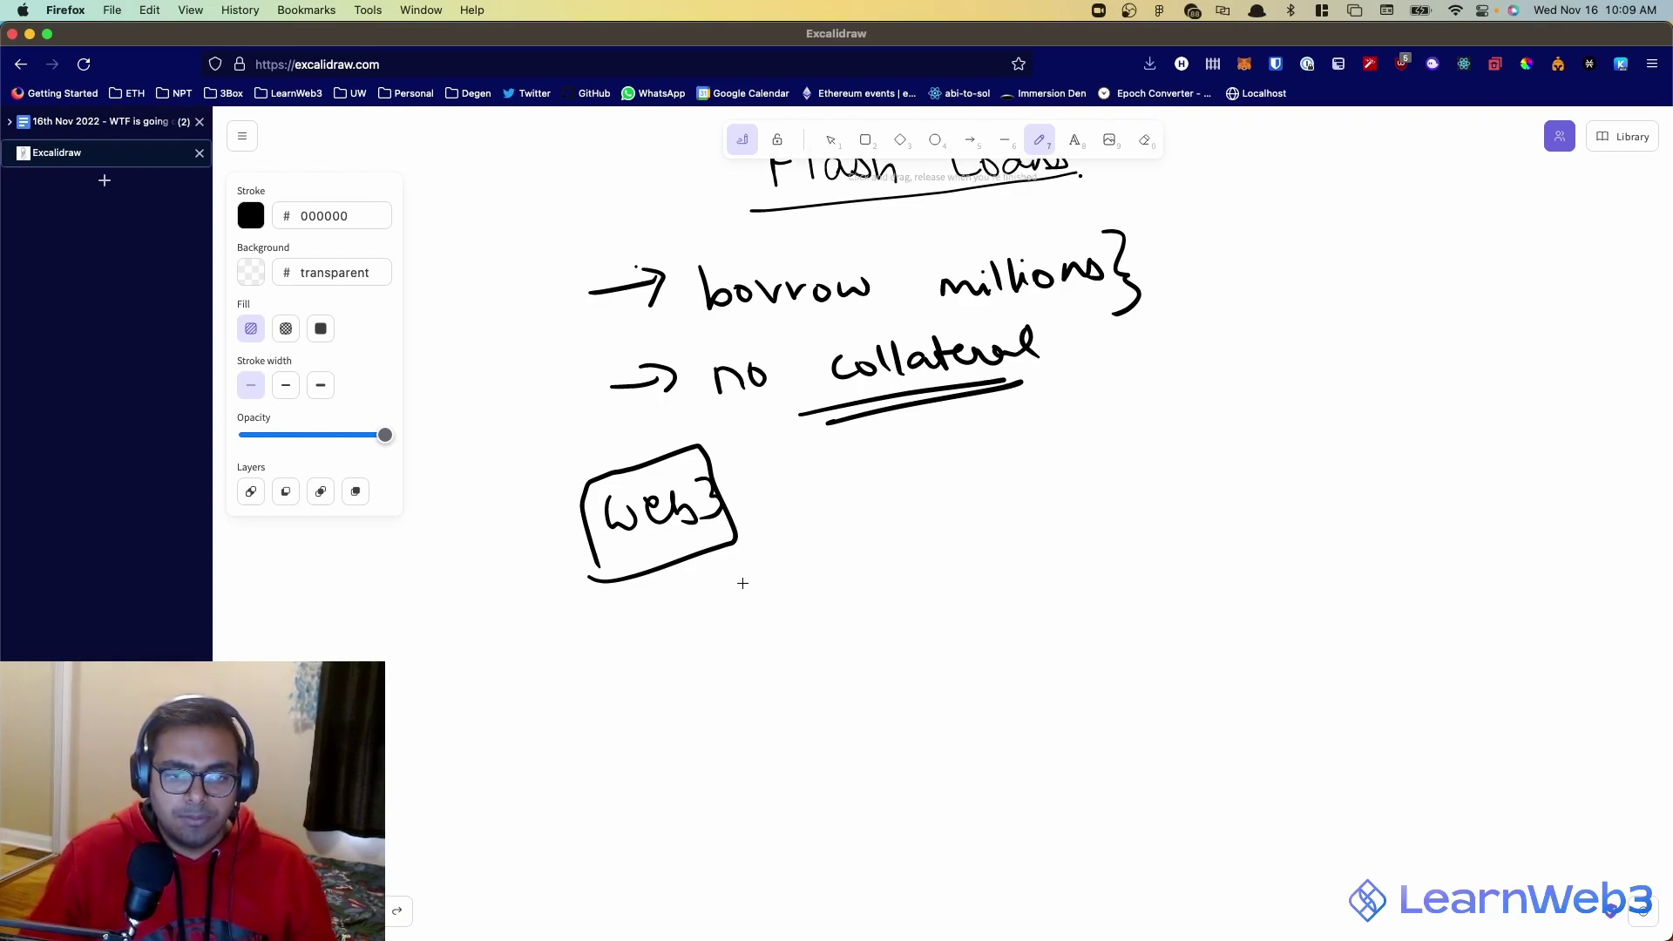
{"action": "scroll", "coordinate": [743, 583], "scroll_direction": "down", "scroll_amount": 2}
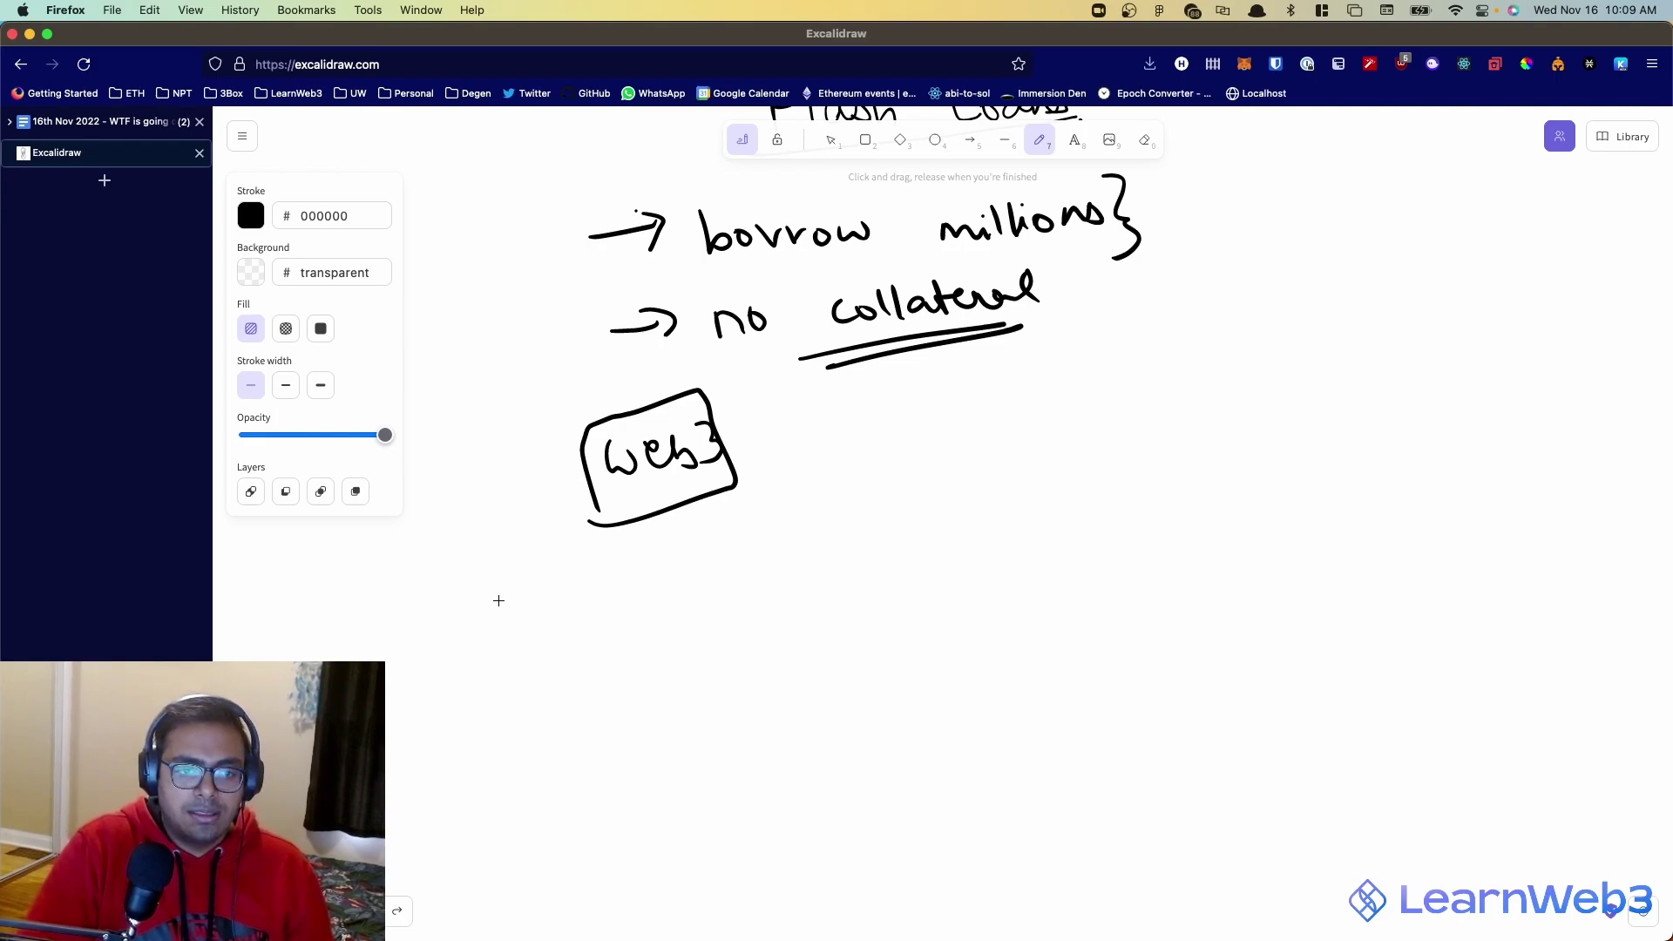
{"action": "mouse_move", "coordinate": [550, 591]}
{"action": "left_mouse_down"}
{"action": "mouse_move", "coordinate": [560, 603]}
{"action": "mouse_move", "coordinate": [550, 576]}
{"action": "mouse_move", "coordinate": [655, 602]}
{"action": "mouse_move", "coordinate": [838, 582]}
{"action": "mouse_move", "coordinate": [834, 616]}
{"action": "left_mouse_up"}
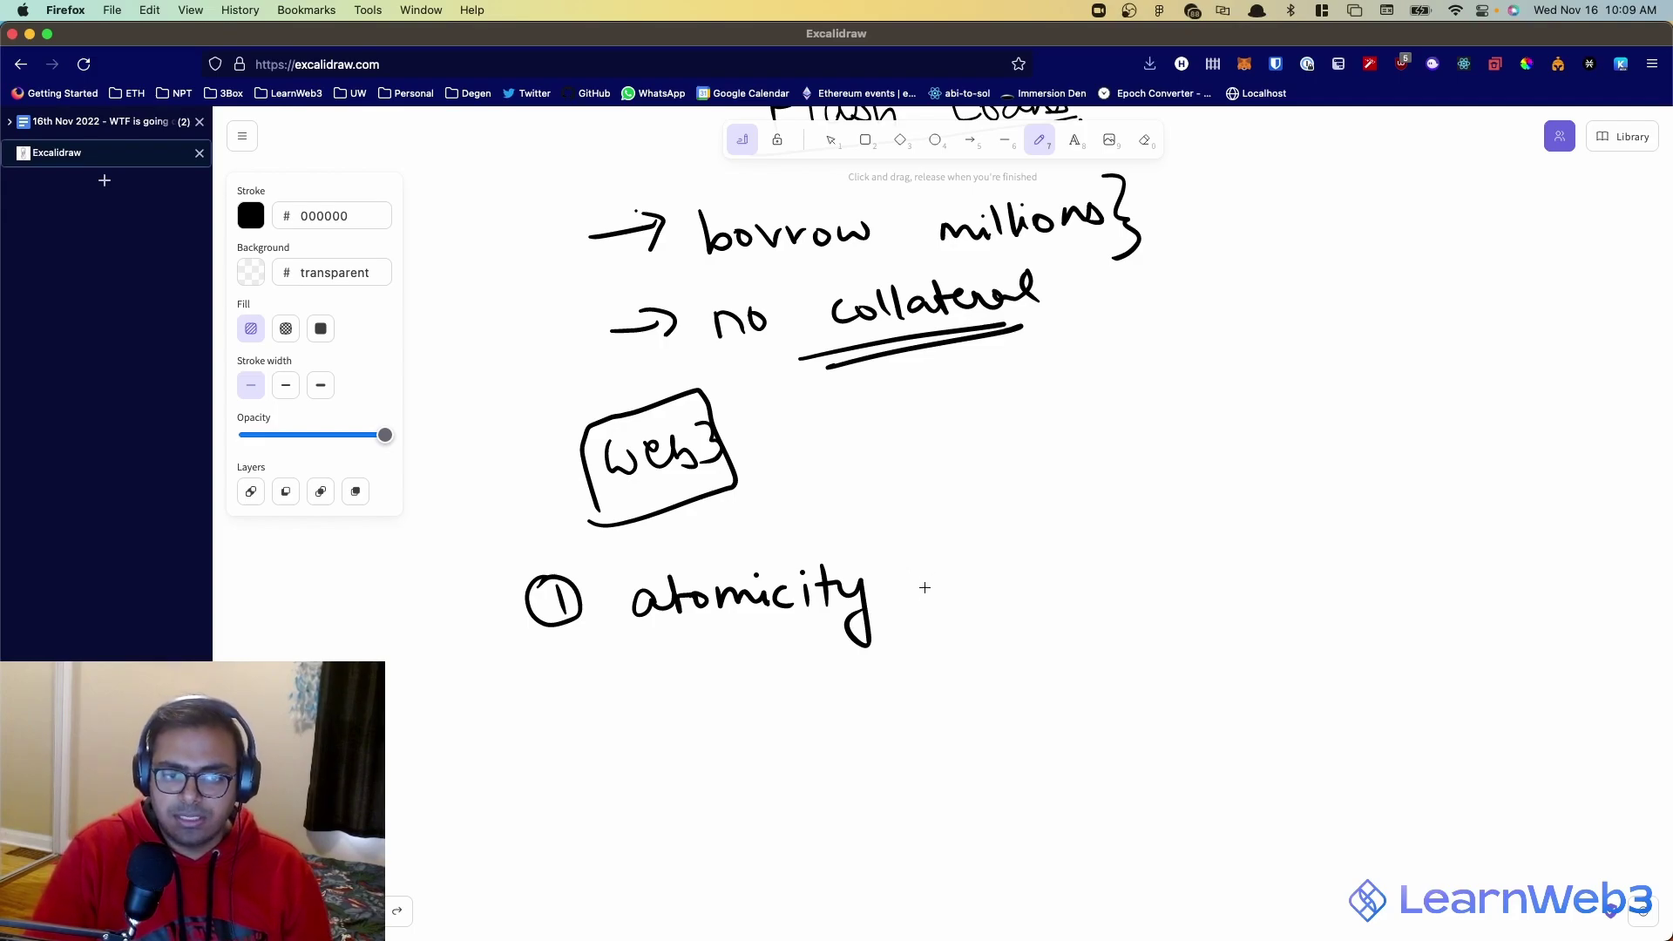
{"action": "left_click_drag", "start_coordinate": [693, 638], "coordinate": [805, 629]}
{"action": "left_click_drag", "start_coordinate": [712, 650], "coordinate": [819, 642]}
- Write a double-underlined 'txn' with a tall curly brace to its right
{"action": "scroll", "coordinate": [833, 624], "scroll_direction": "down", "scroll_amount": 5}
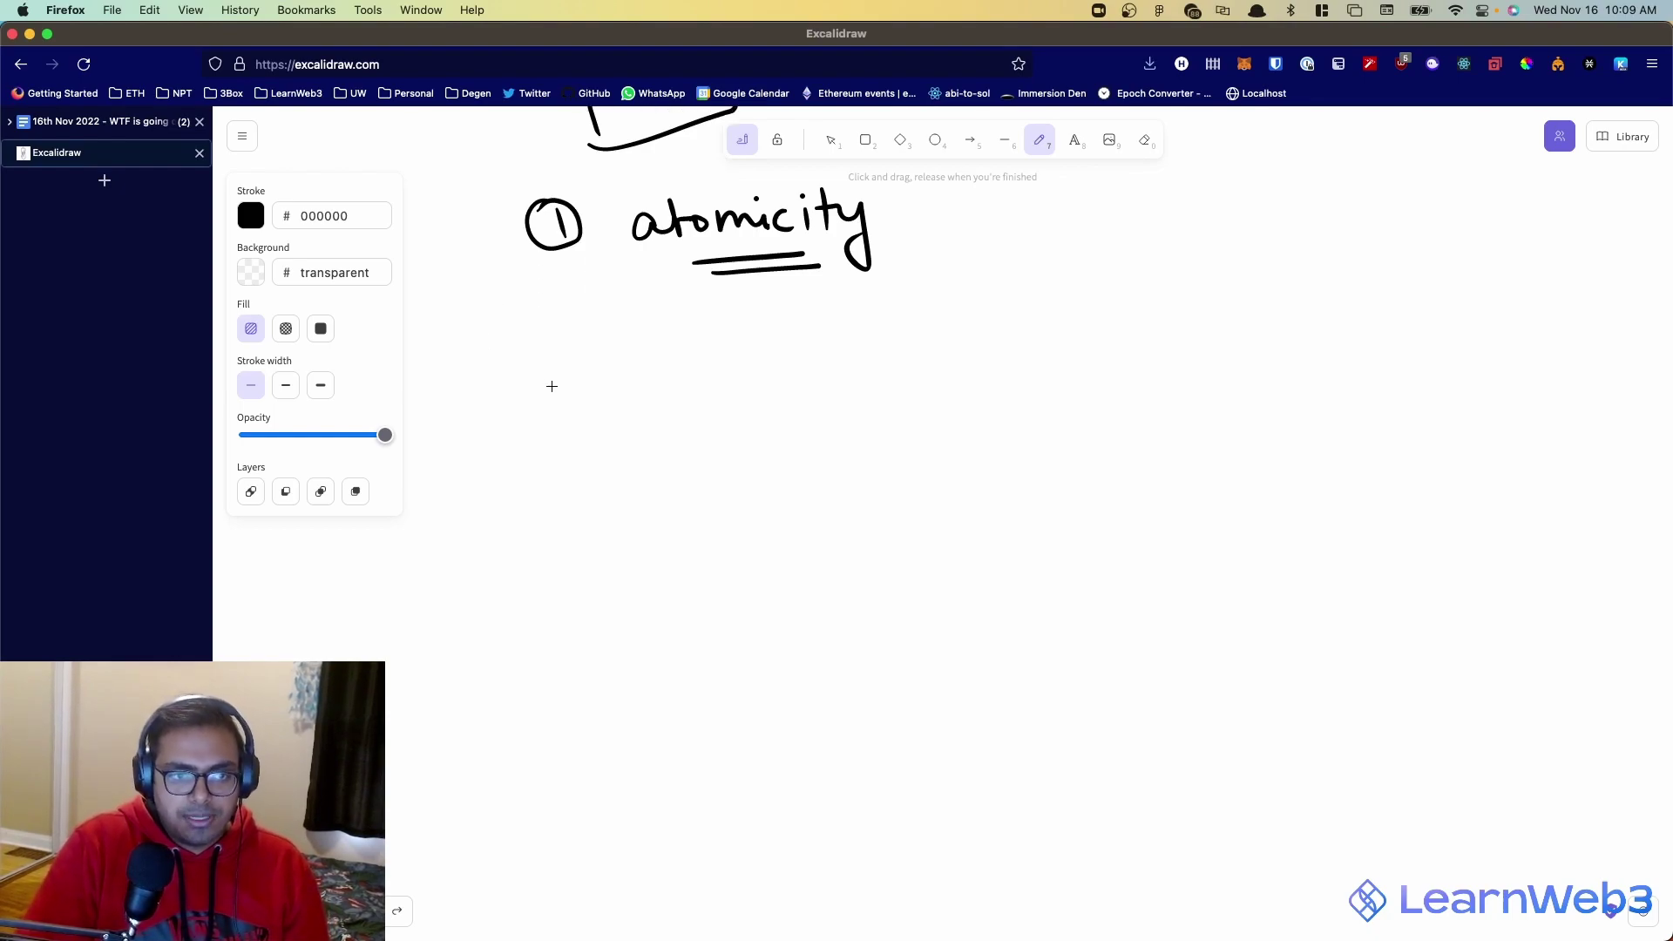
{"action": "mouse_move", "coordinate": [581, 351]}
{"action": "left_mouse_down"}
{"action": "mouse_move", "coordinate": [591, 392]}
{"action": "mouse_move", "coordinate": [604, 373]}
{"action": "left_mouse_up"}
{"action": "mouse_move", "coordinate": [608, 364]}
{"action": "left_mouse_down"}
{"action": "mouse_move", "coordinate": [633, 390]}
{"action": "mouse_move", "coordinate": [610, 391]}
{"action": "left_mouse_up"}
{"action": "left_click_drag", "start_coordinate": [637, 386], "coordinate": [664, 389]}
{"action": "left_click_drag", "start_coordinate": [582, 425], "coordinate": [648, 407]}
{"action": "left_click_drag", "start_coordinate": [595, 436], "coordinate": [660, 420]}
{"action": "mouse_move", "coordinate": [771, 405]}
{"action": "left_mouse_down"}
{"action": "mouse_move", "coordinate": [736, 534]}
{"action": "mouse_move", "coordinate": [759, 666]}
{"action": "left_mouse_up"}
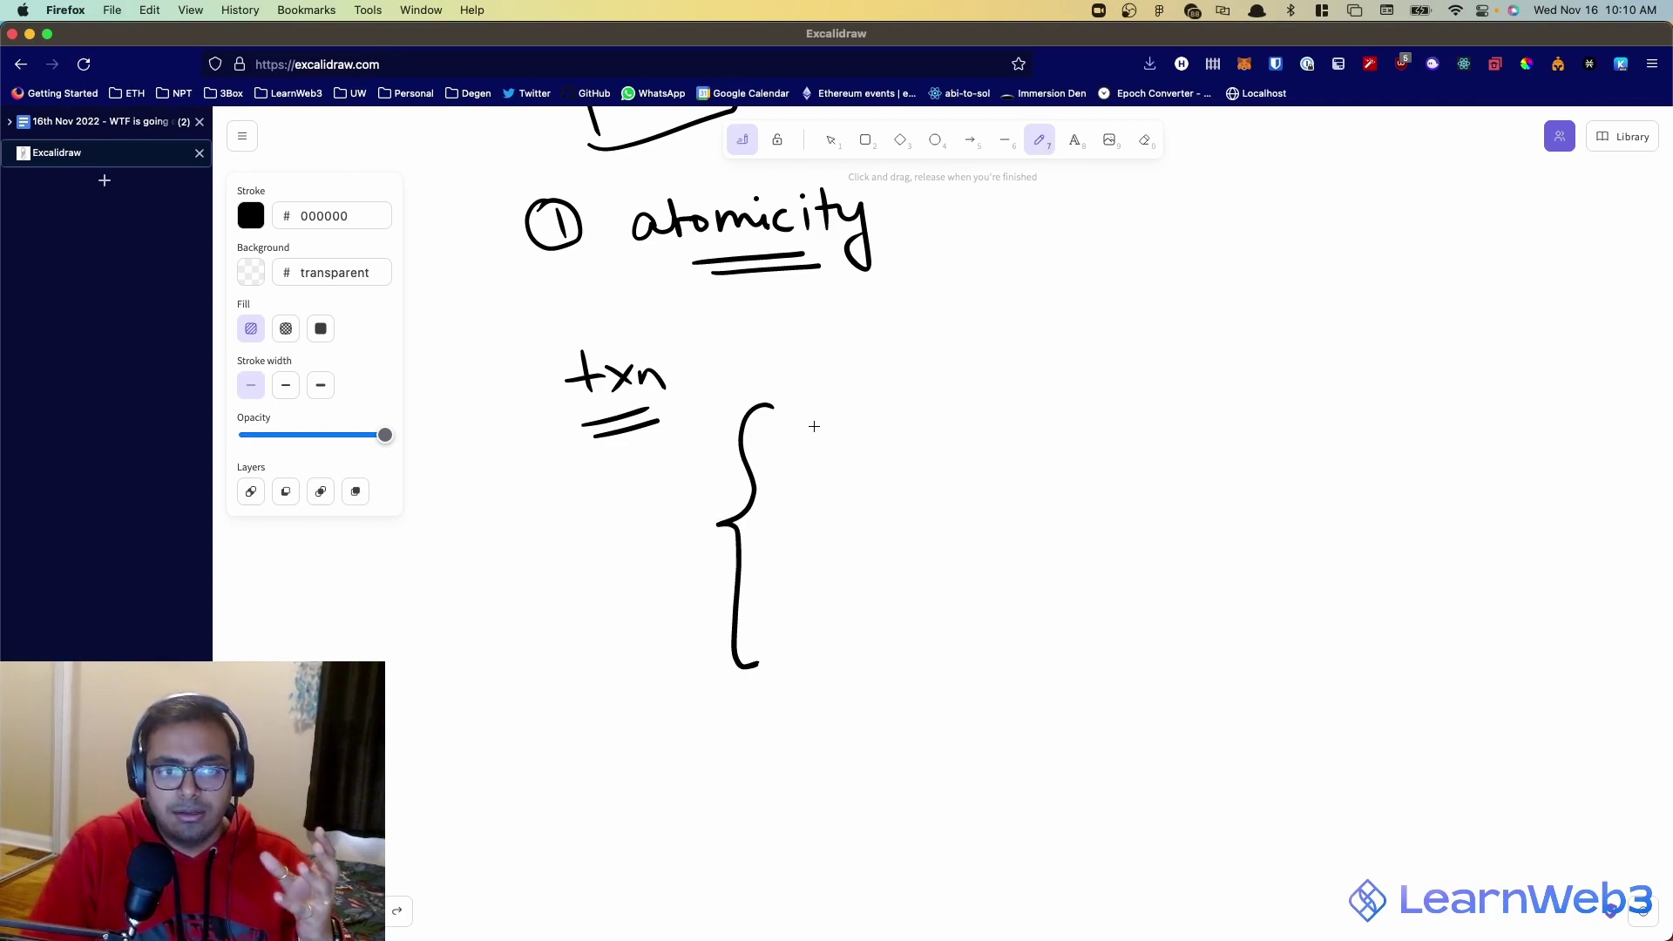
- Inside the brace, write '① transfer A' and '② sends back B' under 'A → B', and close it
{"action": "mouse_move", "coordinate": [803, 413]}
{"action": "left_mouse_down"}
{"action": "mouse_move", "coordinate": [826, 452]}
{"action": "mouse_move", "coordinate": [832, 440]}
{"action": "left_mouse_up"}
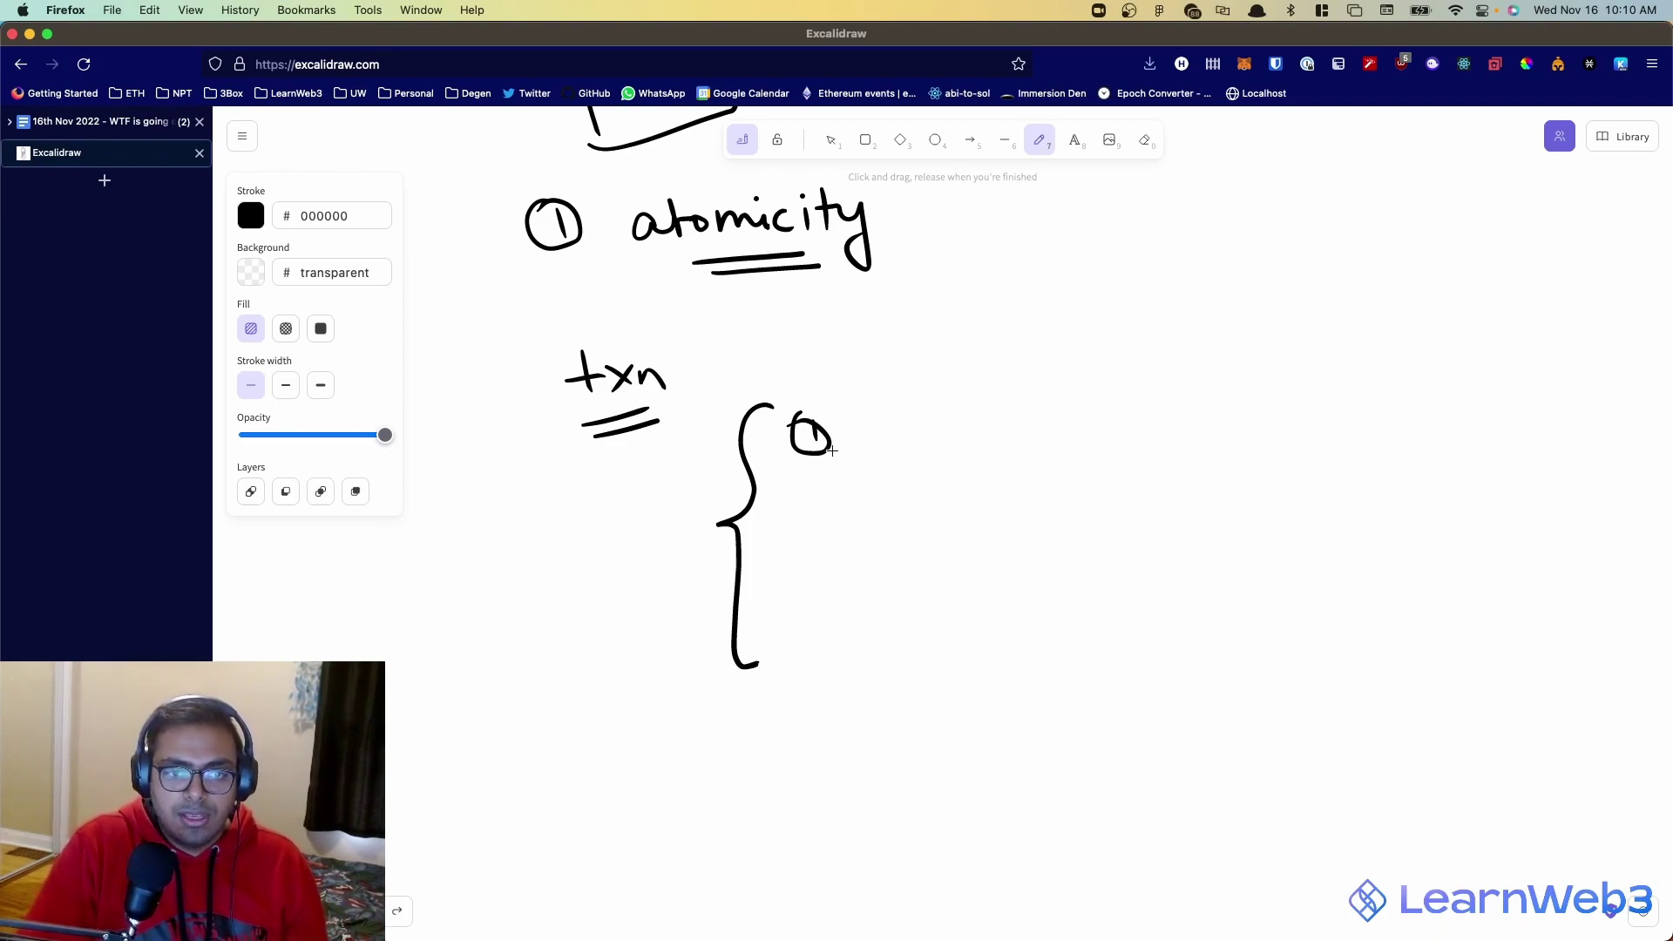
{"action": "mouse_move", "coordinate": [856, 377]}
{"action": "left_mouse_down"}
{"action": "mouse_move", "coordinate": [862, 340]}
{"action": "mouse_move", "coordinate": [884, 373]}
{"action": "left_mouse_up"}
{"action": "left_click_drag", "start_coordinate": [858, 362], "coordinate": [937, 354]}
{"action": "mouse_move", "coordinate": [919, 342]}
{"action": "left_mouse_down"}
{"action": "mouse_move", "coordinate": [922, 365]}
{"action": "mouse_move", "coordinate": [968, 332]}
{"action": "mouse_move", "coordinate": [959, 367]}
{"action": "left_mouse_up"}
{"action": "mouse_move", "coordinate": [871, 436]}
{"action": "left_mouse_down"}
{"action": "mouse_move", "coordinate": [881, 416]}
{"action": "mouse_move", "coordinate": [886, 453]}
{"action": "mouse_move", "coordinate": [1116, 417]}
{"action": "left_mouse_up"}
{"action": "left_click", "coordinate": [1112, 407]}
{"action": "mouse_move", "coordinate": [787, 509]}
{"action": "left_mouse_down"}
{"action": "mouse_move", "coordinate": [826, 521]}
{"action": "mouse_move", "coordinate": [800, 488]}
{"action": "mouse_move", "coordinate": [1012, 514]}
{"action": "mouse_move", "coordinate": [1213, 488]}
{"action": "mouse_move", "coordinate": [1224, 510]}
{"action": "left_mouse_up"}
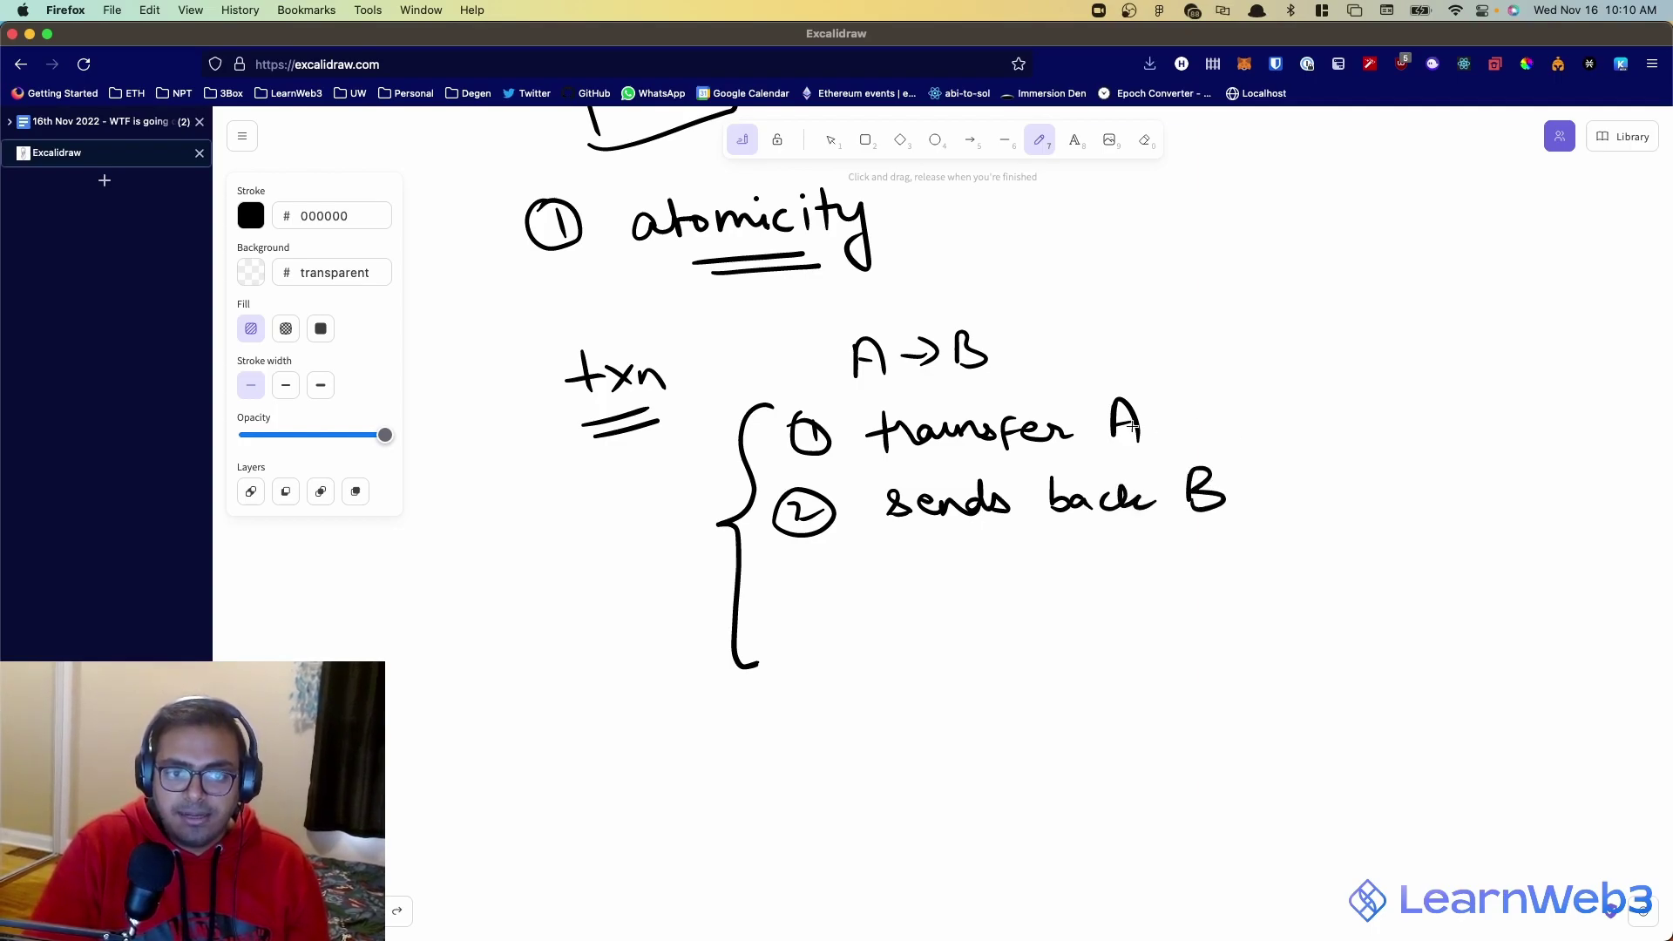
{"action": "mouse_move", "coordinate": [1244, 386]}
{"action": "left_mouse_down"}
{"action": "mouse_move", "coordinate": [1279, 446]}
{"action": "mouse_move", "coordinate": [1251, 517]}
{"action": "left_mouse_up"}
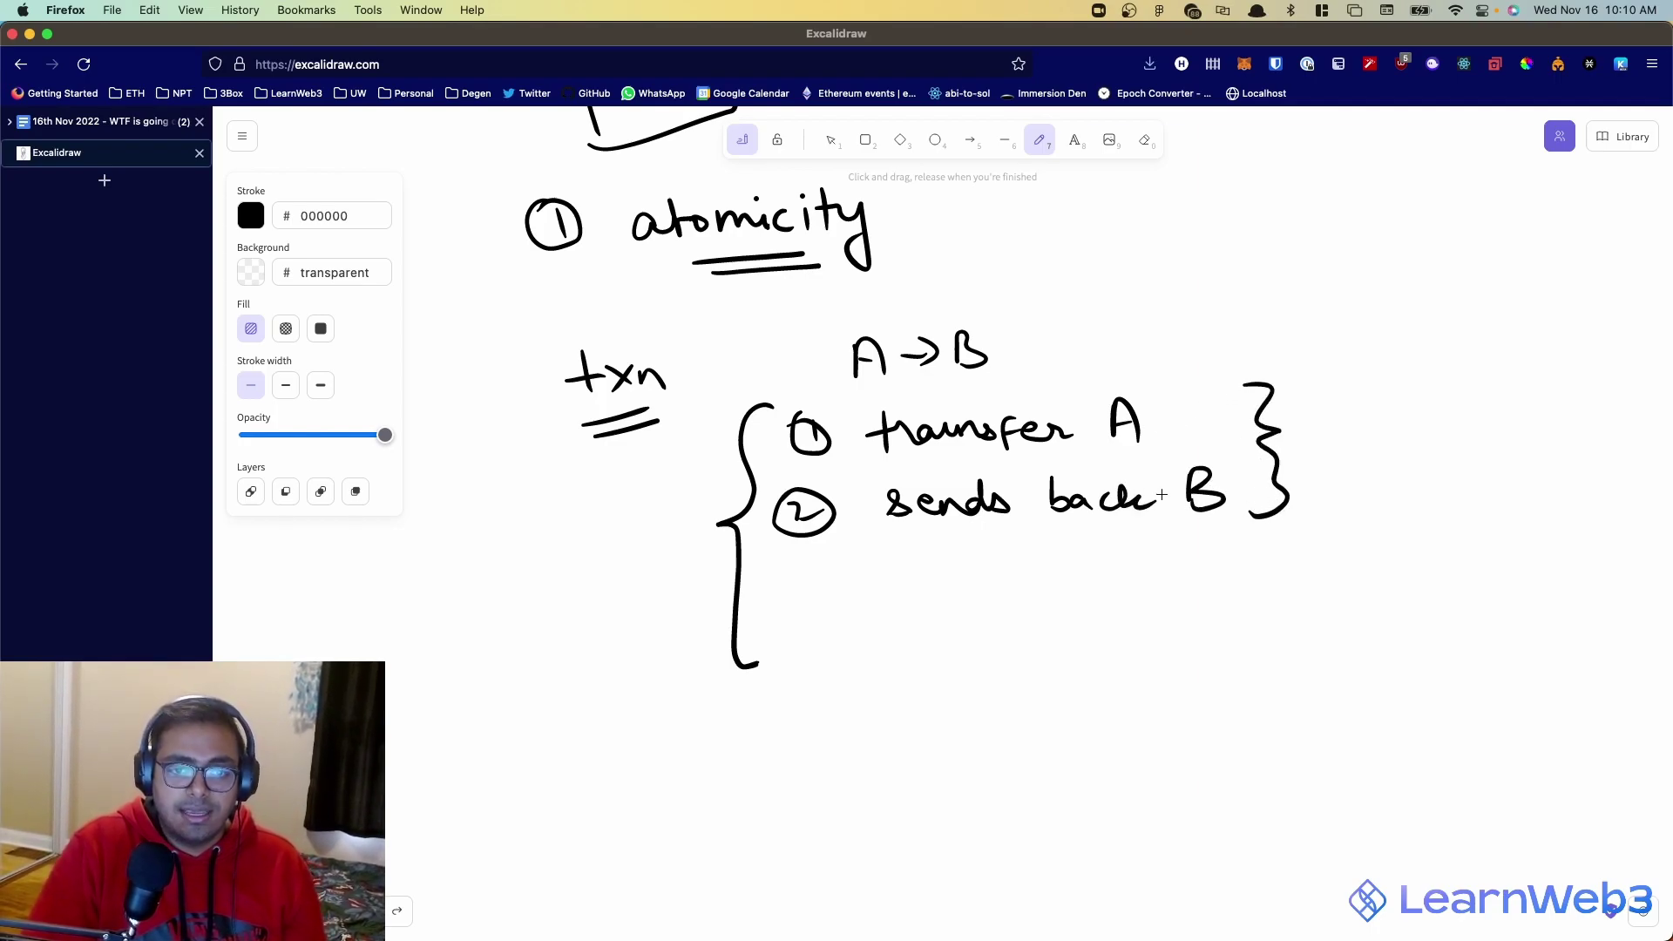
{"action": "mouse_move", "coordinate": [649, 431]}
{"action": "left_mouse_down"}
{"action": "mouse_move", "coordinate": [731, 468]}
{"action": "mouse_move", "coordinate": [709, 486]}
{"action": "left_mouse_up"}
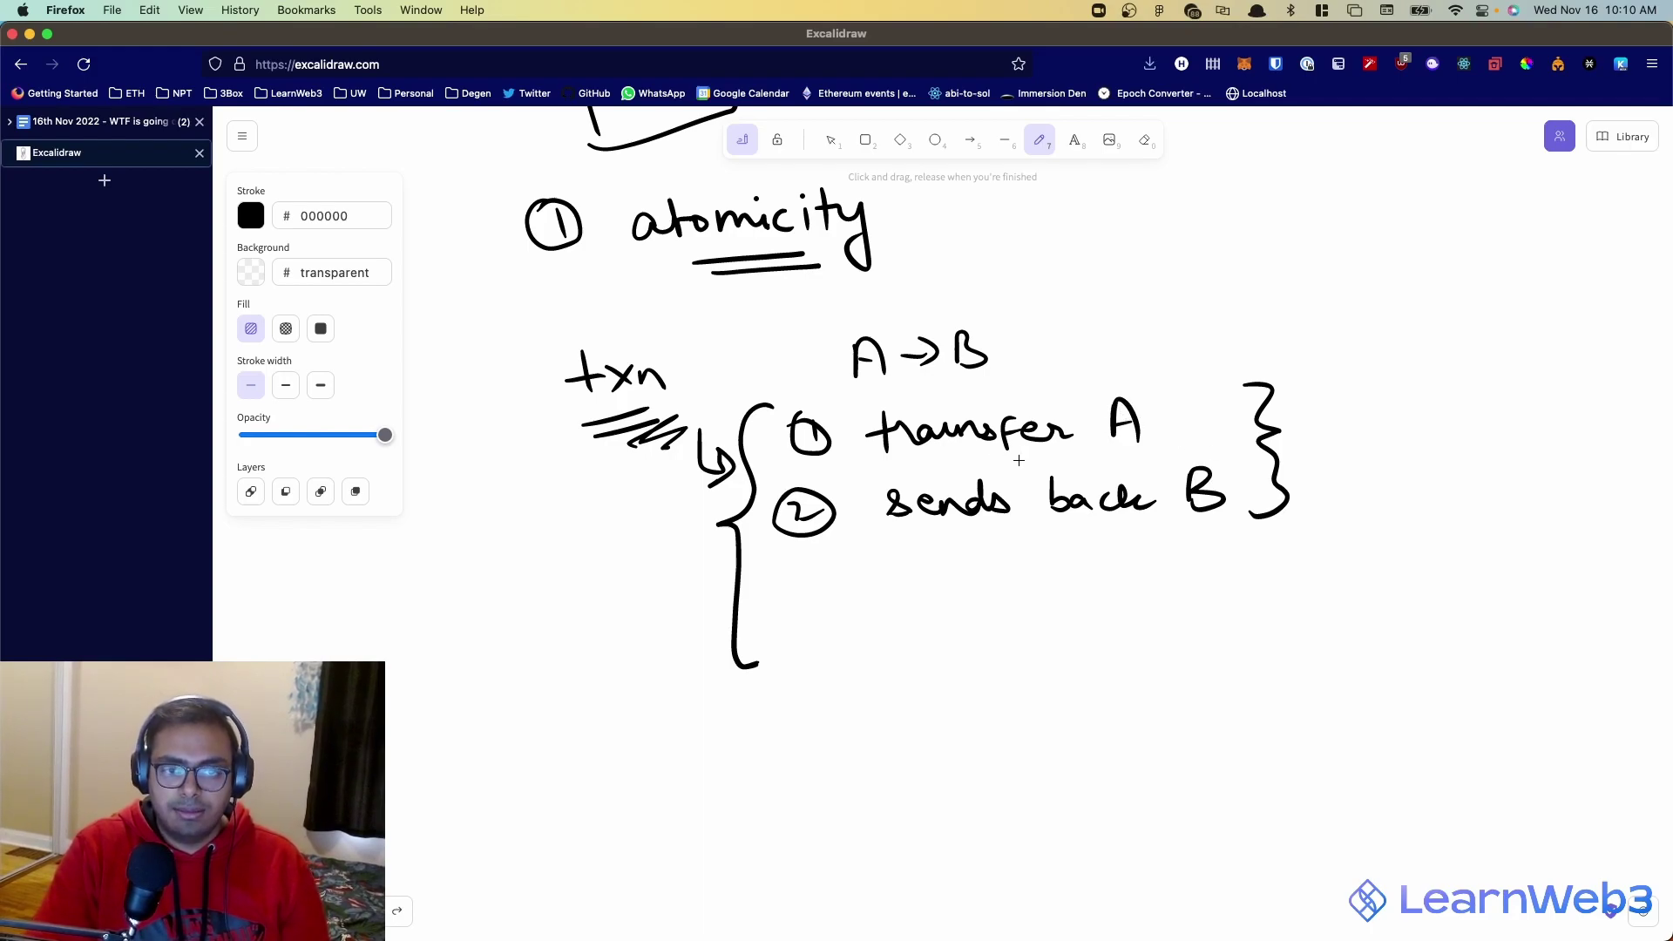
- Underline 'transfer', brace 'sends back B', and add a bold X and an upward arrow
{"action": "left_click_drag", "start_coordinate": [913, 474], "coordinate": [1102, 459]}
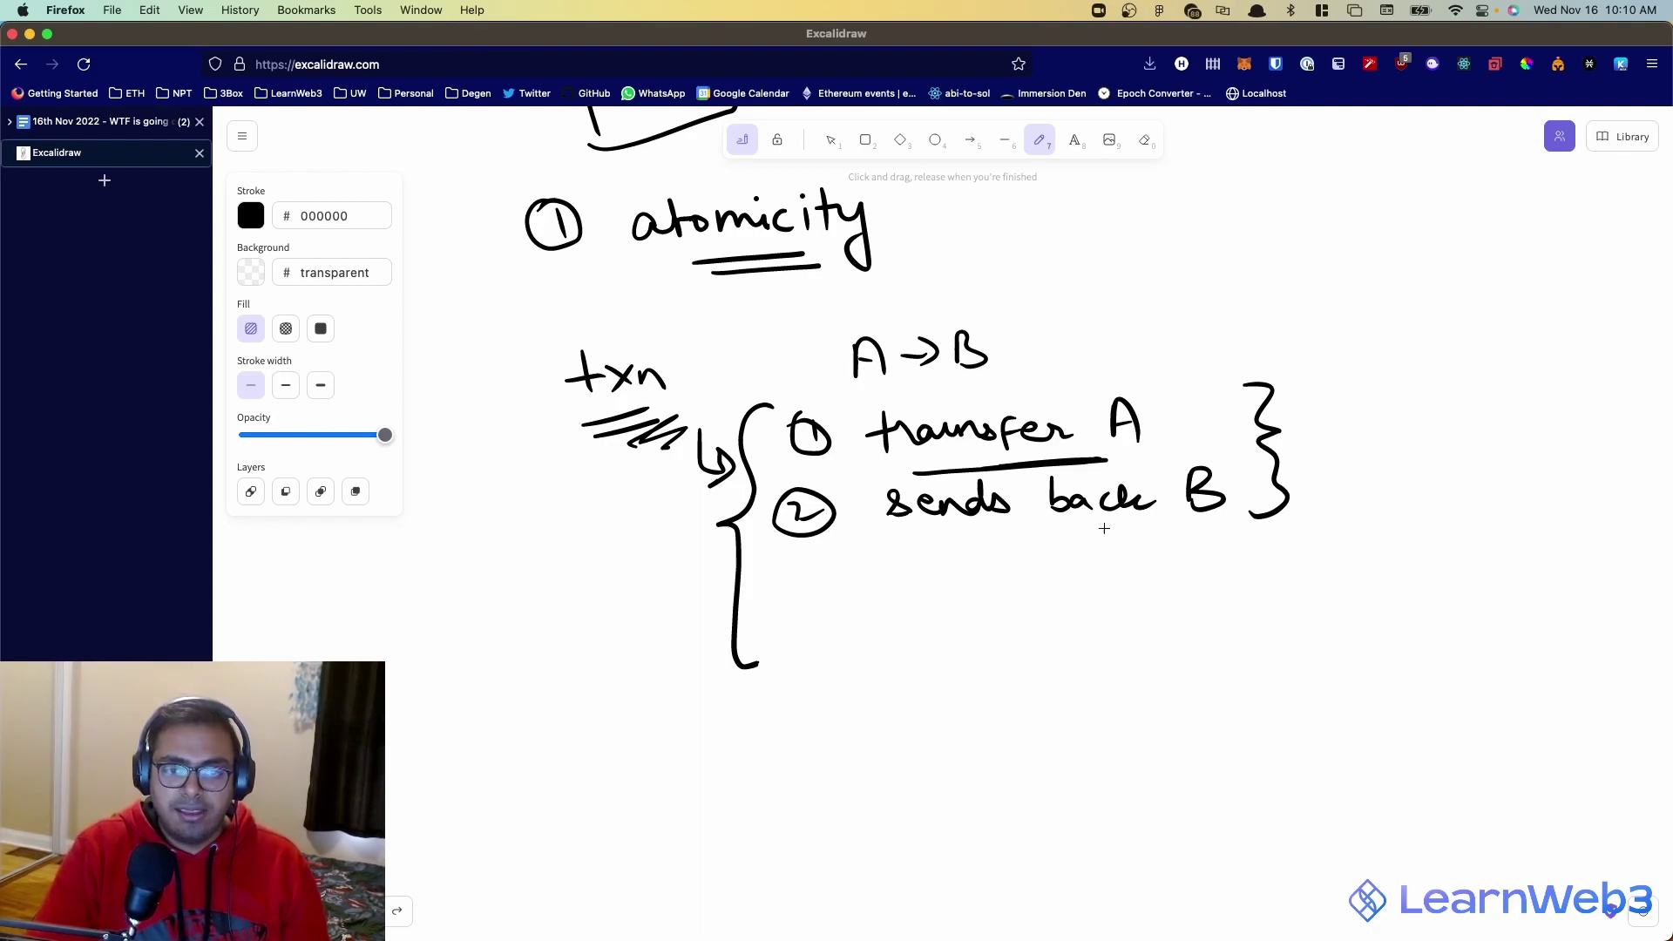
{"action": "mouse_move", "coordinate": [899, 537]}
{"action": "left_mouse_down"}
{"action": "mouse_move", "coordinate": [1220, 541]}
{"action": "mouse_move", "coordinate": [1226, 526]}
{"action": "mouse_move", "coordinate": [1275, 568]}
{"action": "left_mouse_up"}
{"action": "left_click_drag", "start_coordinate": [1266, 533], "coordinate": [1239, 565]}
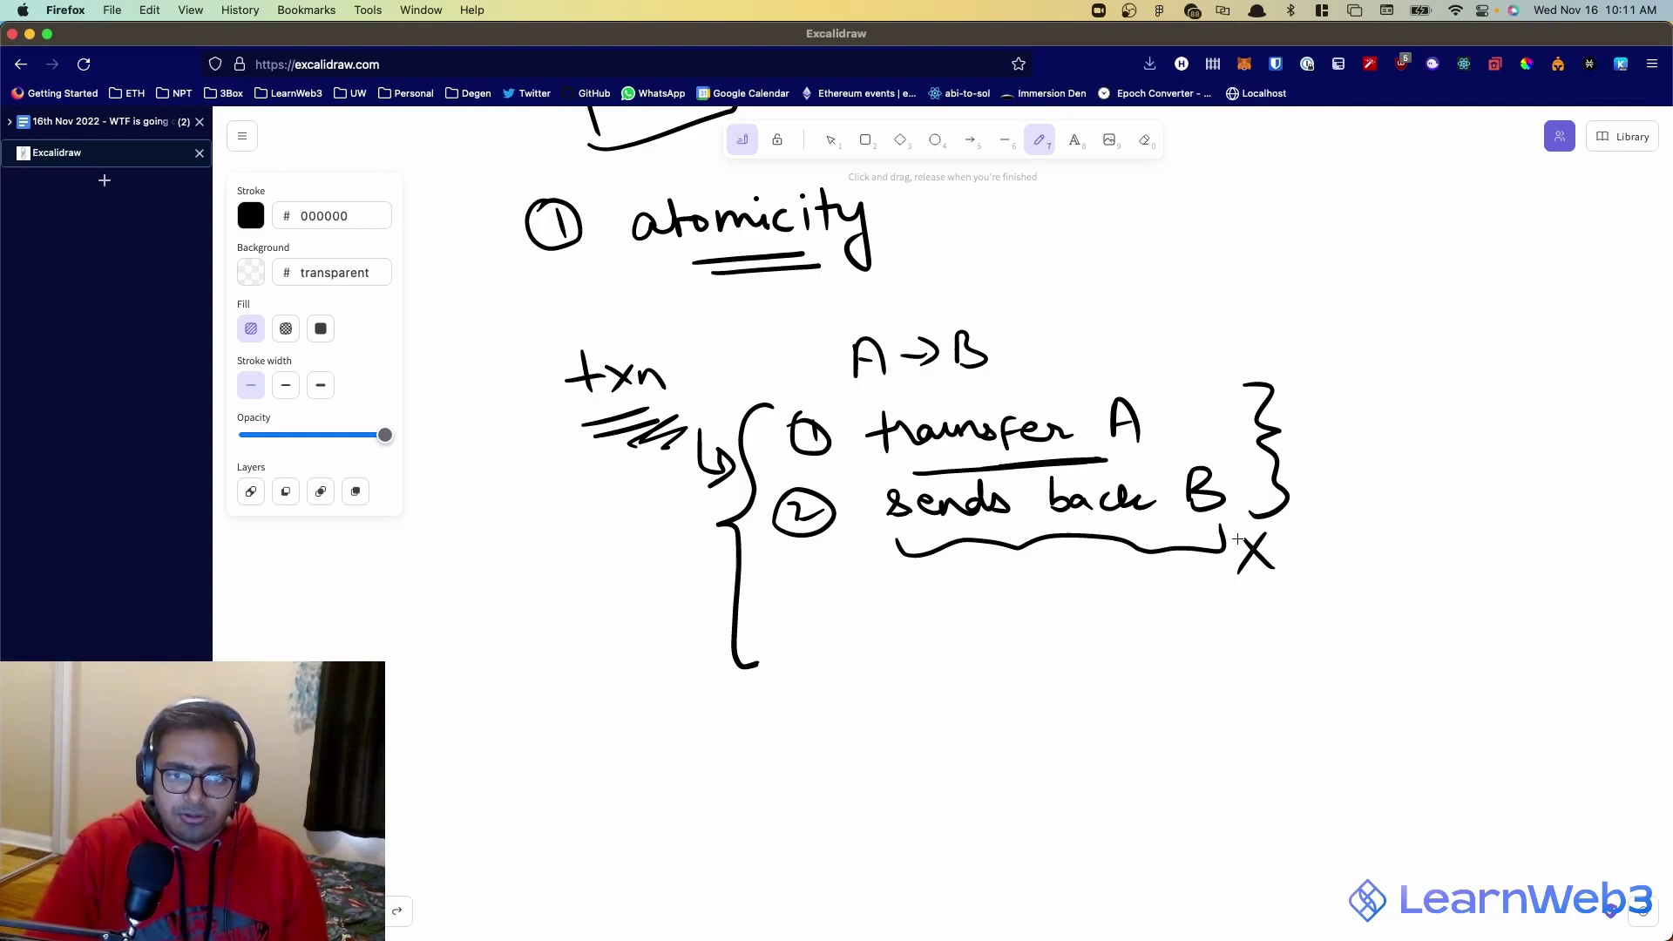
{"action": "mouse_move", "coordinate": [1244, 542]}
{"action": "left_mouse_down"}
{"action": "mouse_move", "coordinate": [1277, 578]}
{"action": "mouse_move", "coordinate": [1224, 575]}
{"action": "left_mouse_up"}
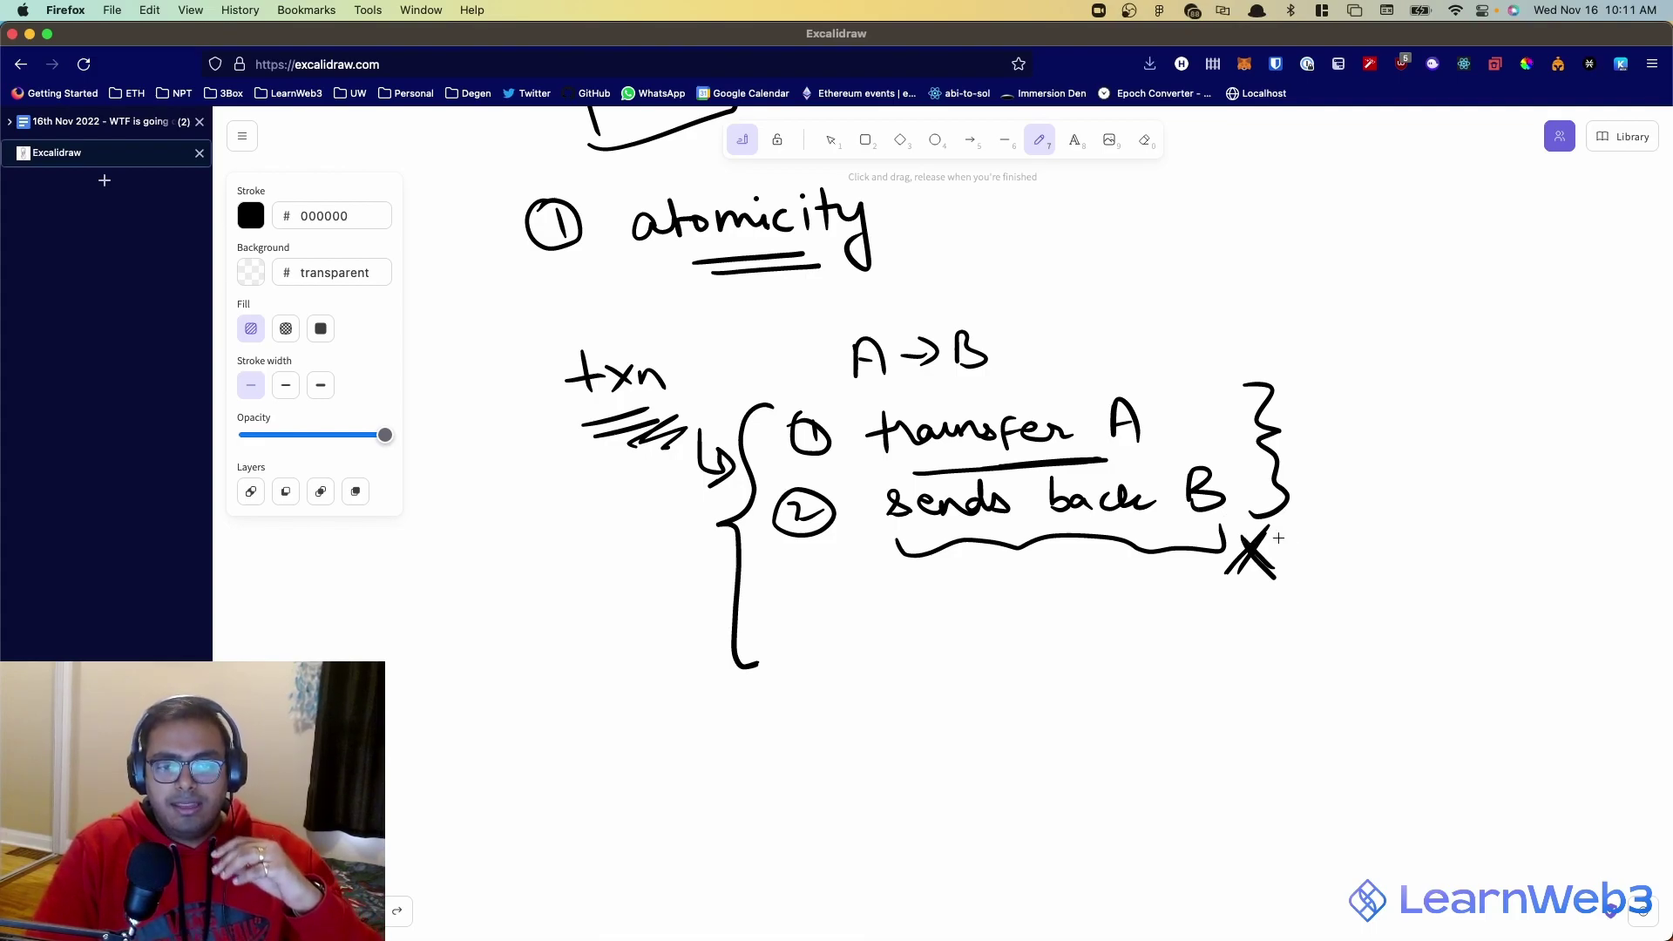
{"action": "mouse_move", "coordinate": [1292, 554]}
{"action": "left_mouse_down"}
{"action": "mouse_move", "coordinate": [1333, 431]}
{"action": "mouse_move", "coordinate": [1298, 427]}
{"action": "mouse_move", "coordinate": [1356, 431]}
{"action": "left_mouse_up"}
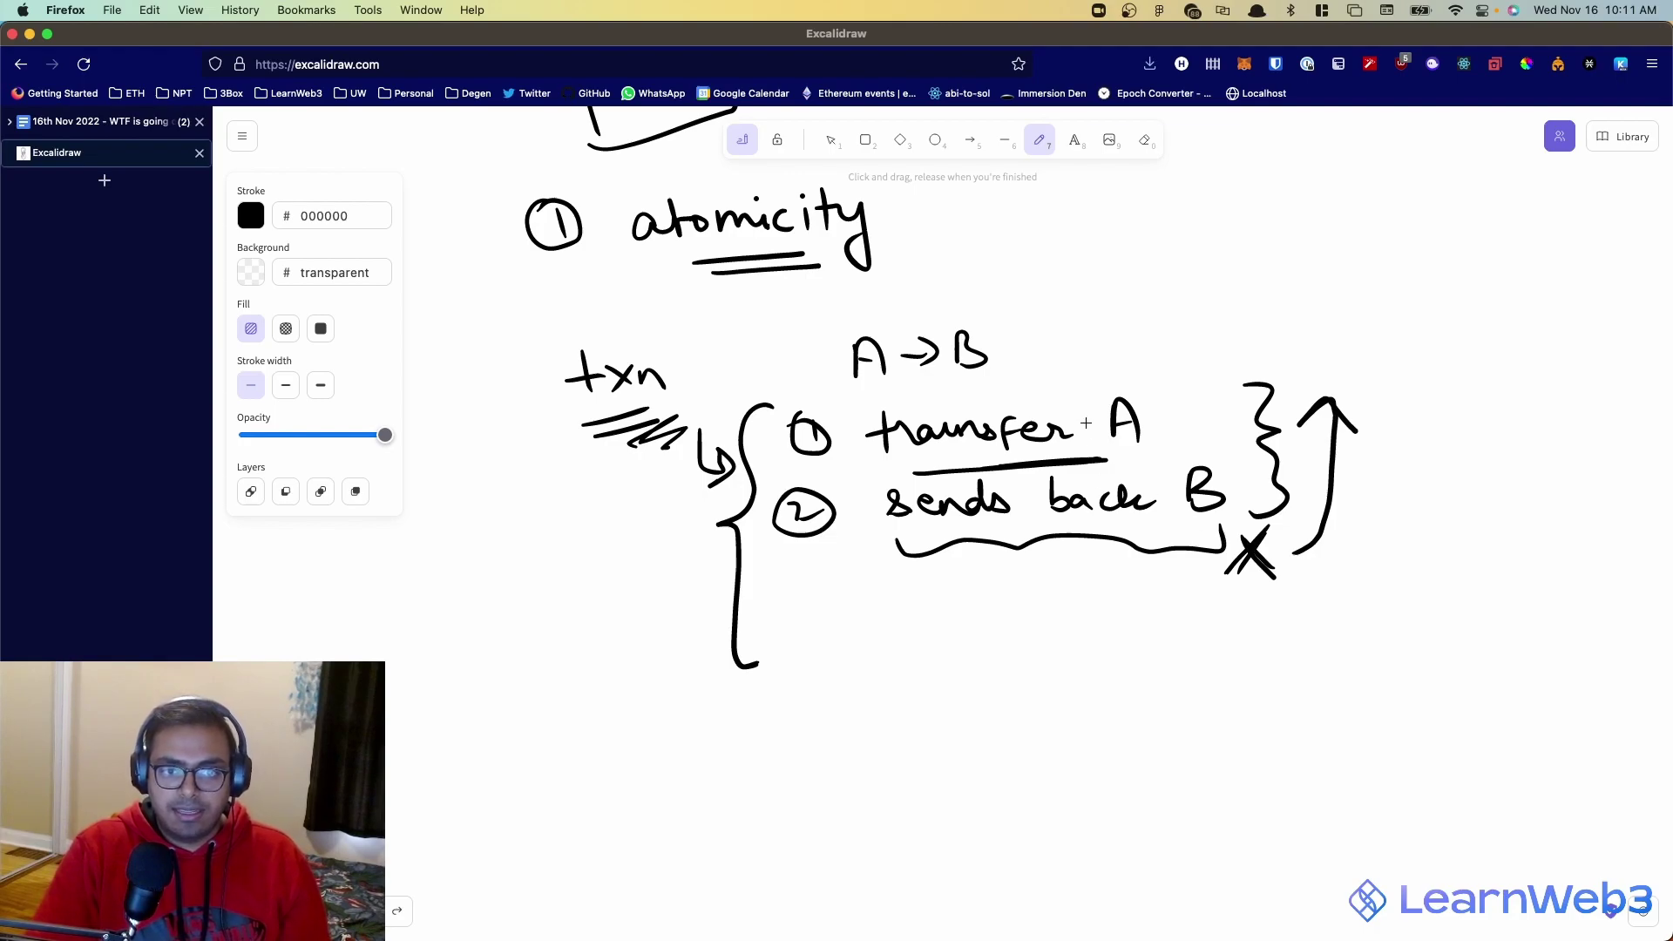
- Draw crosses beside 'transfer A' and over the B
{"action": "left_click_drag", "start_coordinate": [1228, 392], "coordinate": [1176, 442]}
{"action": "left_click_drag", "start_coordinate": [1178, 397], "coordinate": [1233, 441]}
{"action": "left_click_drag", "start_coordinate": [1249, 464], "coordinate": [1214, 515]}
{"action": "left_click_drag", "start_coordinate": [1209, 459], "coordinate": [1256, 513]}
{"action": "left_click_drag", "start_coordinate": [843, 388], "coordinate": [885, 403]}
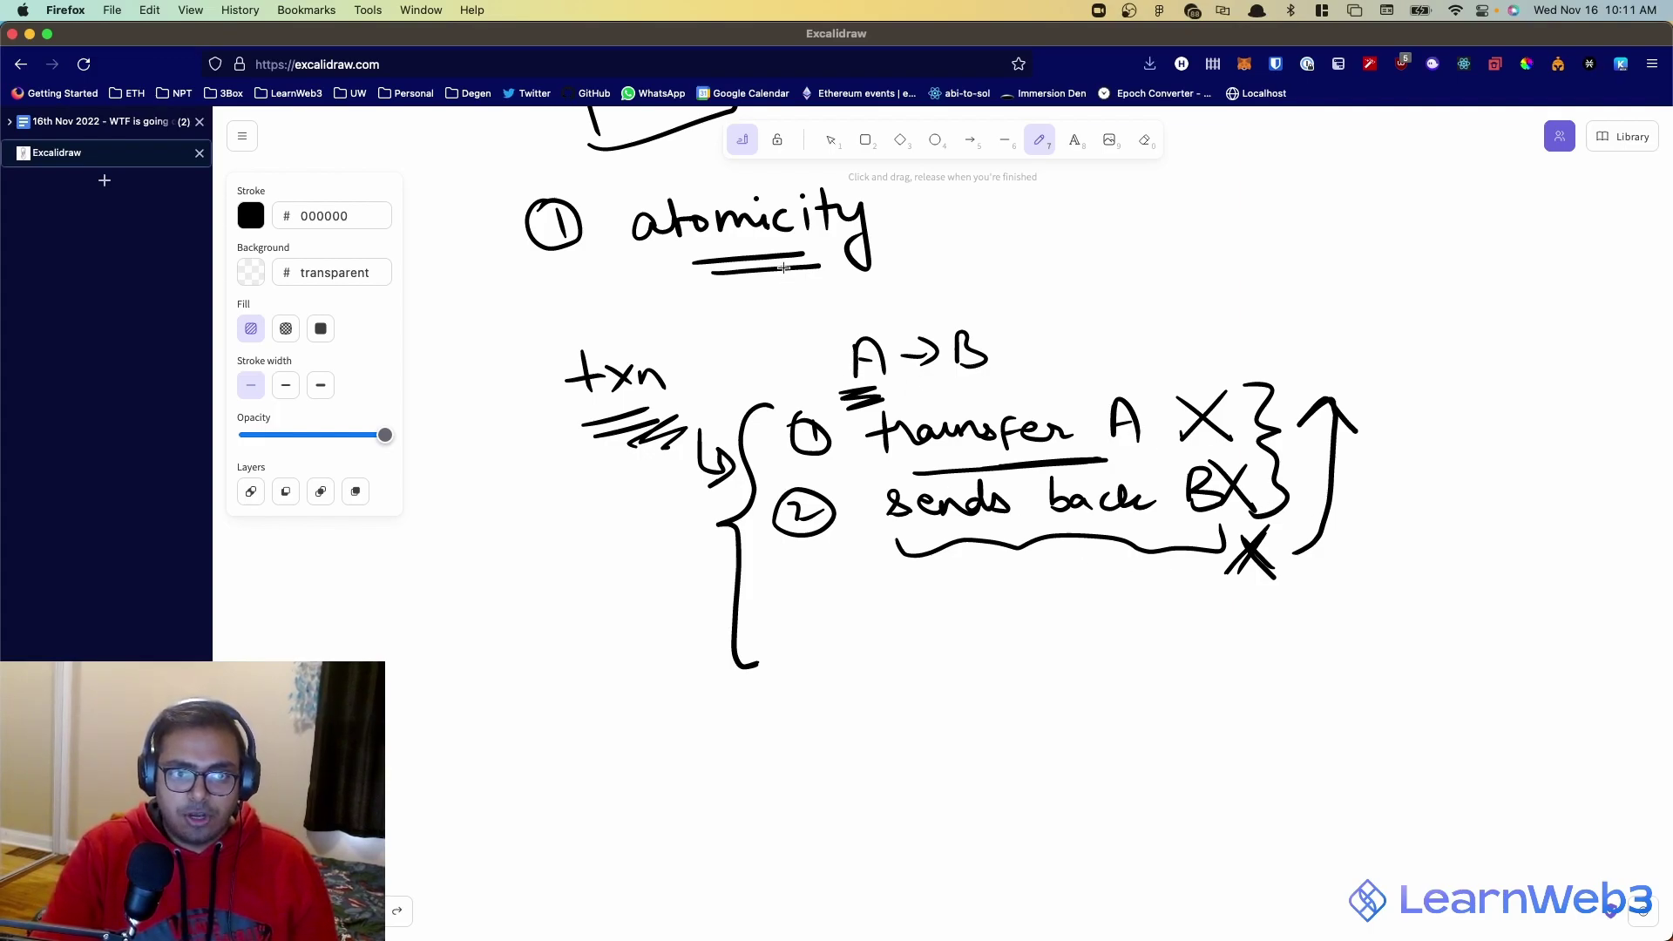
- Write 'atomic' below the steps and box it
{"action": "mouse_move", "coordinate": [894, 649]}
{"action": "left_mouse_down"}
{"action": "mouse_move", "coordinate": [875, 667]}
{"action": "mouse_move", "coordinate": [900, 684]}
{"action": "left_mouse_up"}
{"action": "mouse_move", "coordinate": [910, 632]}
{"action": "left_mouse_down"}
{"action": "mouse_move", "coordinate": [917, 678]}
{"action": "mouse_move", "coordinate": [931, 652]}
{"action": "left_mouse_up"}
{"action": "left_click_drag", "start_coordinate": [937, 655], "coordinate": [1009, 668]}
{"action": "left_click", "coordinate": [995, 640]}
{"action": "mouse_move", "coordinate": [1030, 647]}
{"action": "left_mouse_down"}
{"action": "mouse_move", "coordinate": [1021, 666]}
{"action": "mouse_move", "coordinate": [1044, 670]}
{"action": "left_mouse_up"}
{"action": "mouse_move", "coordinate": [855, 698]}
{"action": "left_mouse_down"}
{"action": "mouse_move", "coordinate": [1044, 601]}
{"action": "mouse_move", "coordinate": [866, 620]}
{"action": "mouse_move", "coordinate": [837, 675]}
{"action": "mouse_move", "coordinate": [864, 700]}
{"action": "left_mouse_up"}
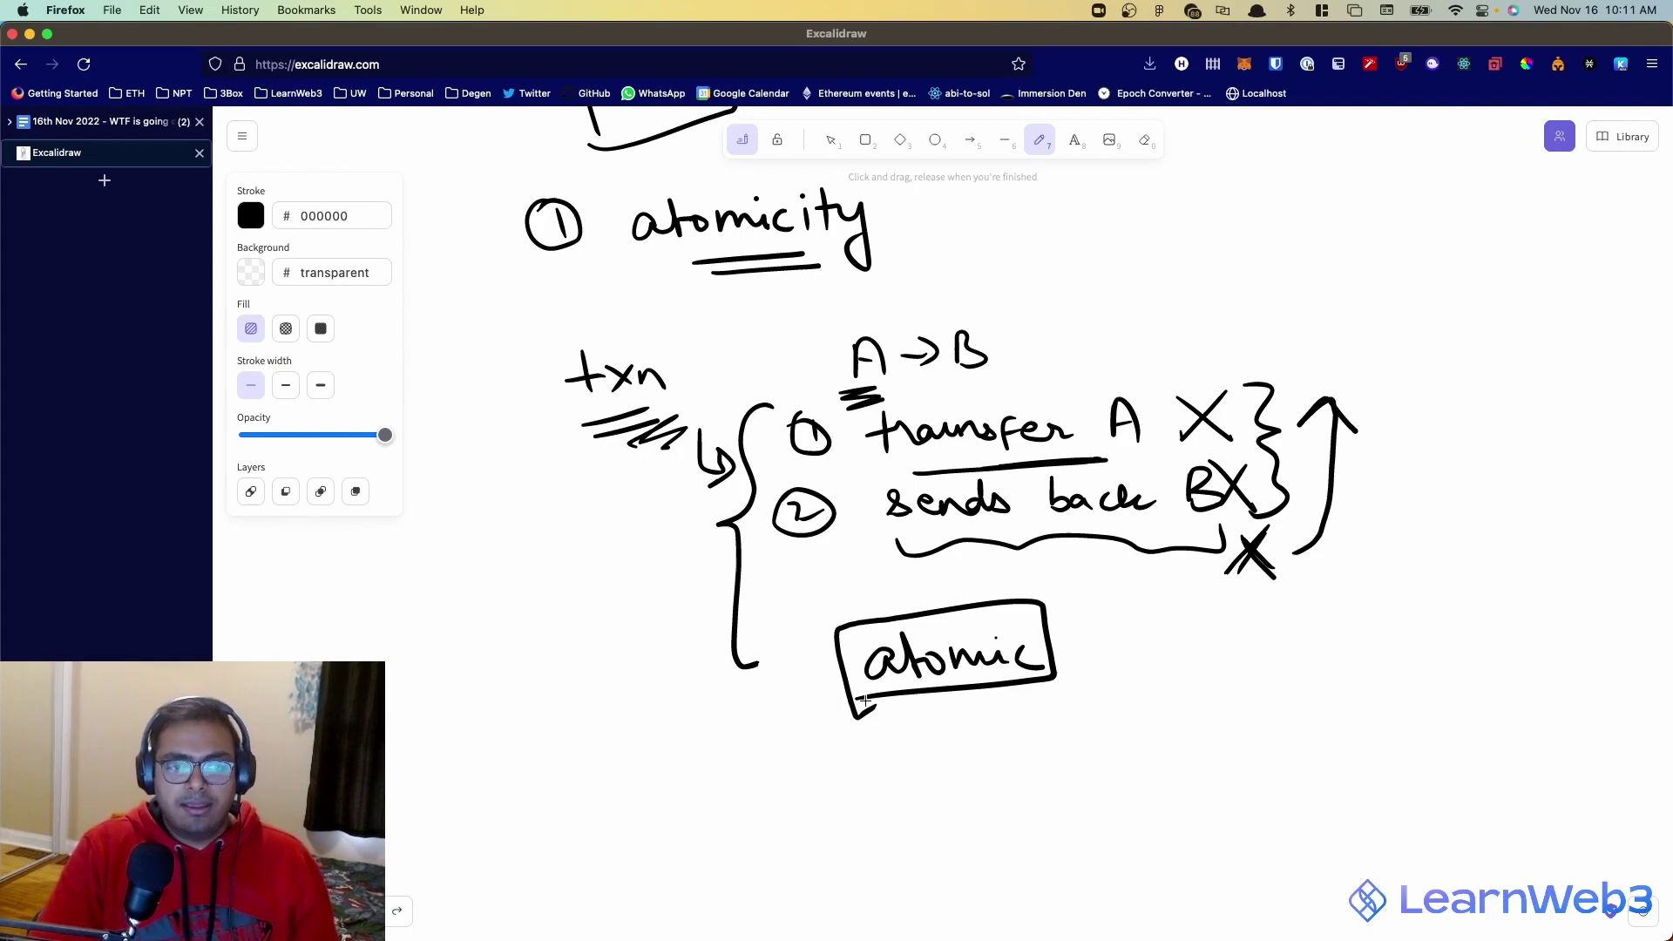
- List '① everything happens' and '② nothing happens' under the atomic box
{"action": "left_click_drag", "start_coordinate": [771, 748], "coordinate": [774, 766]}
{"action": "mouse_move", "coordinate": [755, 725]}
{"action": "left_mouse_down"}
{"action": "mouse_move", "coordinate": [771, 780]}
{"action": "mouse_move", "coordinate": [756, 723]}
{"action": "left_mouse_up"}
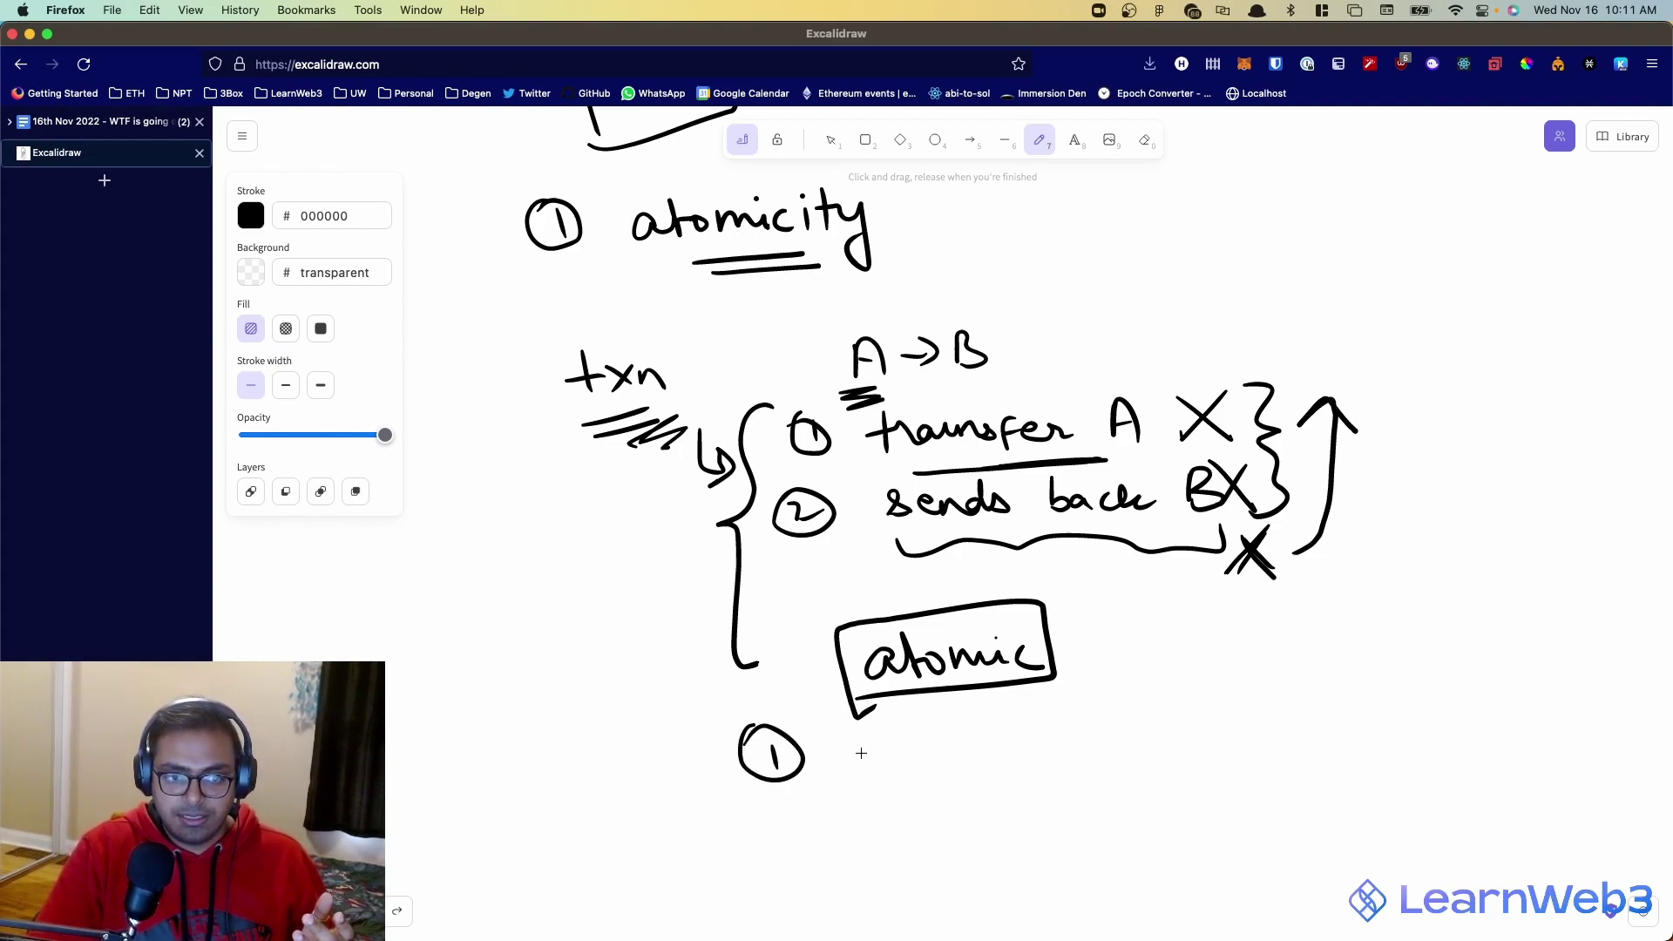
{"action": "mouse_move", "coordinate": [854, 748]}
{"action": "left_mouse_down"}
{"action": "mouse_move", "coordinate": [941, 741]}
{"action": "mouse_move", "coordinate": [983, 775]}
{"action": "mouse_move", "coordinate": [994, 732]}
{"action": "mouse_move", "coordinate": [1076, 736]}
{"action": "mouse_move", "coordinate": [1096, 775]}
{"action": "left_mouse_up"}
{"action": "mouse_move", "coordinate": [1128, 710]}
{"action": "left_mouse_down"}
{"action": "mouse_move", "coordinate": [1132, 745]}
{"action": "mouse_move", "coordinate": [1176, 728]}
{"action": "mouse_move", "coordinate": [1202, 749]}
{"action": "mouse_move", "coordinate": [1217, 725]}
{"action": "mouse_move", "coordinate": [1286, 716]}
{"action": "left_mouse_up"}
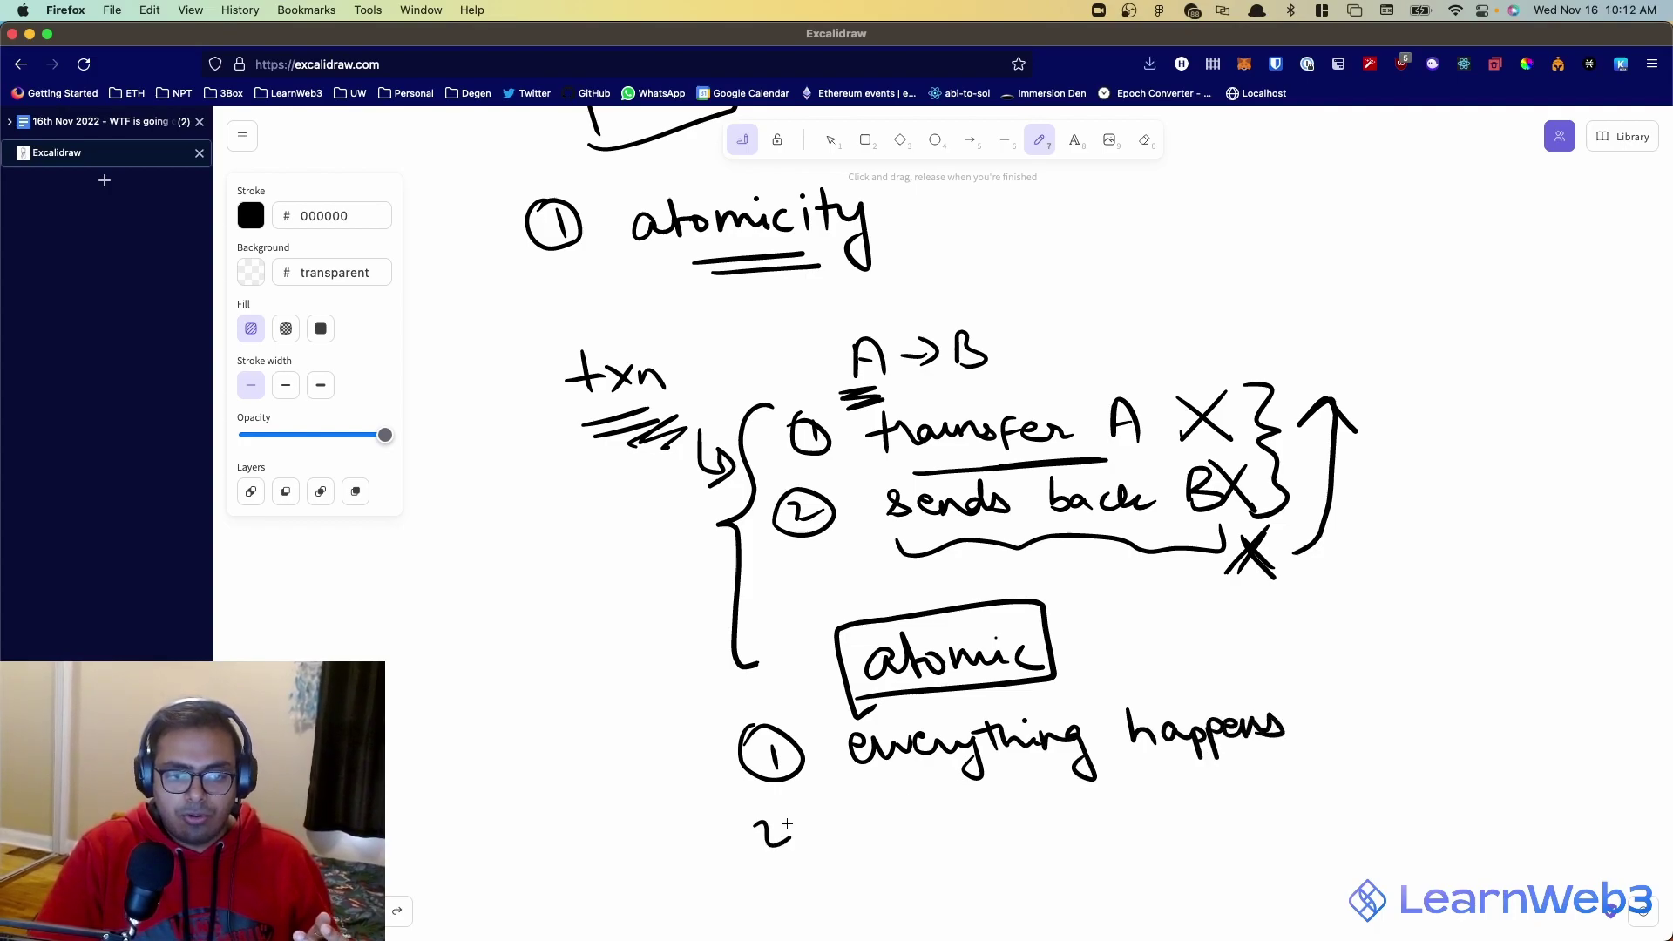
{"action": "left_click_drag", "start_coordinate": [783, 816], "coordinate": [776, 805]}
{"action": "left_click_drag", "start_coordinate": [882, 836], "coordinate": [954, 836]}
{"action": "mouse_move", "coordinate": [941, 814]}
{"action": "left_mouse_down"}
{"action": "mouse_move", "coordinate": [1059, 815]}
{"action": "mouse_move", "coordinate": [1044, 858]}
{"action": "left_mouse_up"}
{"action": "mouse_move", "coordinate": [1117, 787]}
{"action": "left_mouse_down"}
{"action": "mouse_move", "coordinate": [1194, 832]}
{"action": "mouse_move", "coordinate": [1255, 788]}
{"action": "mouse_move", "coordinate": [1307, 795]}
{"action": "left_mouse_up"}
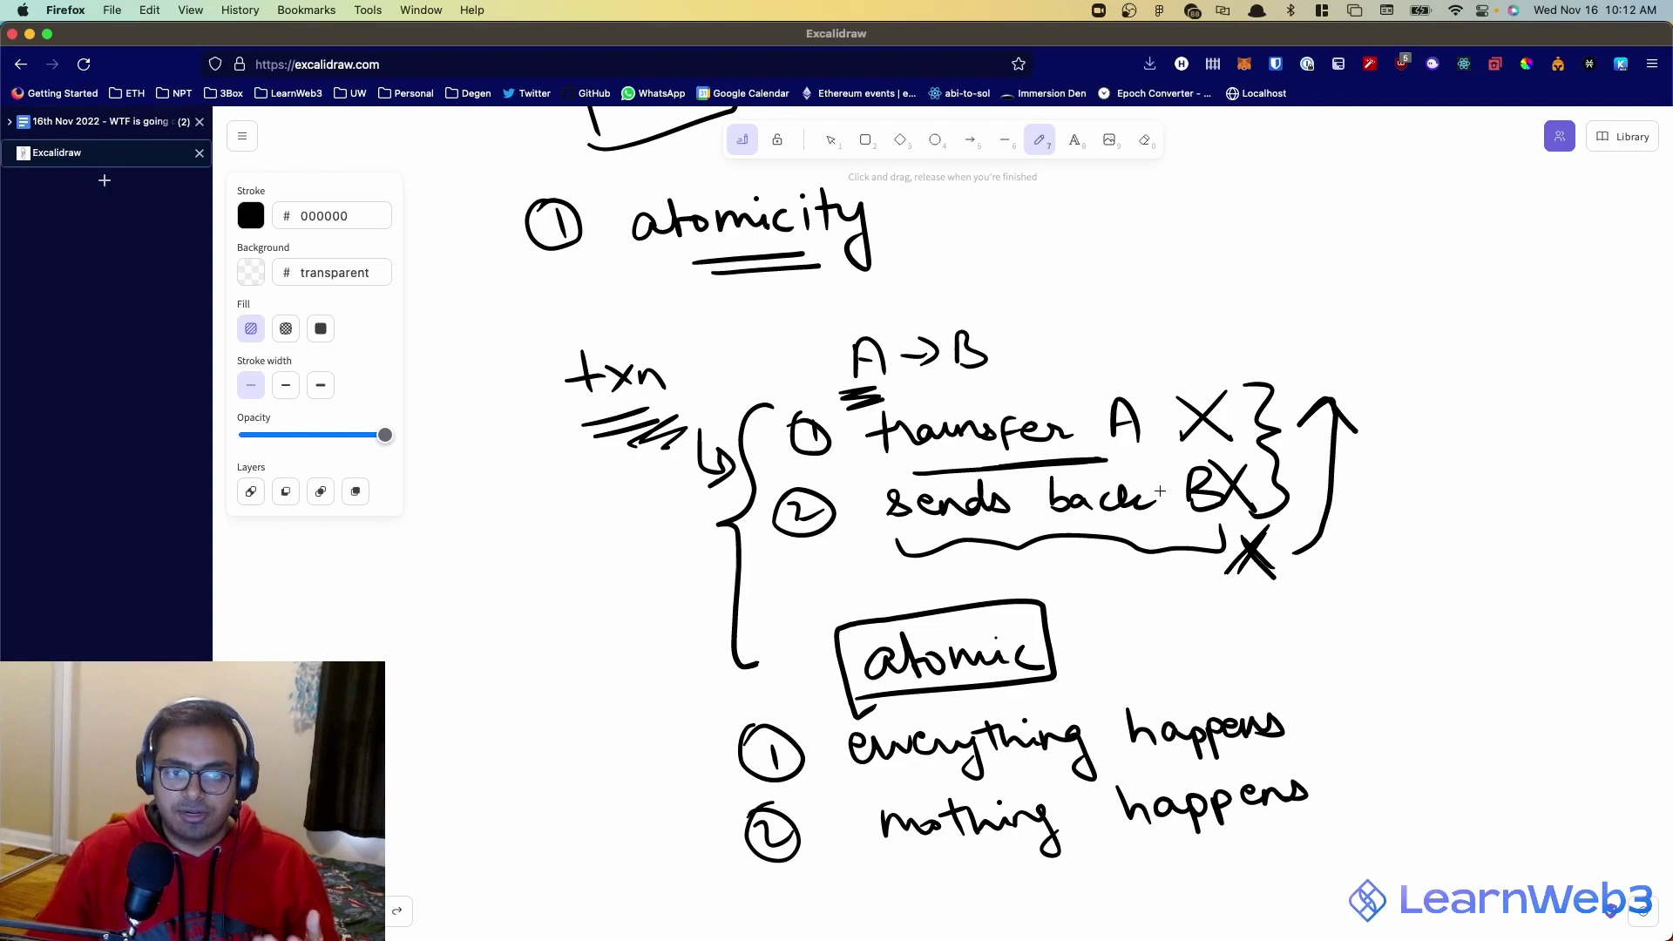
{"action": "scroll", "coordinate": [1152, 454], "scroll_direction": "down", "scroll_amount": 3}
{"action": "scroll", "coordinate": [1168, 451], "scroll_direction": "down", "scroll_amount": 2}
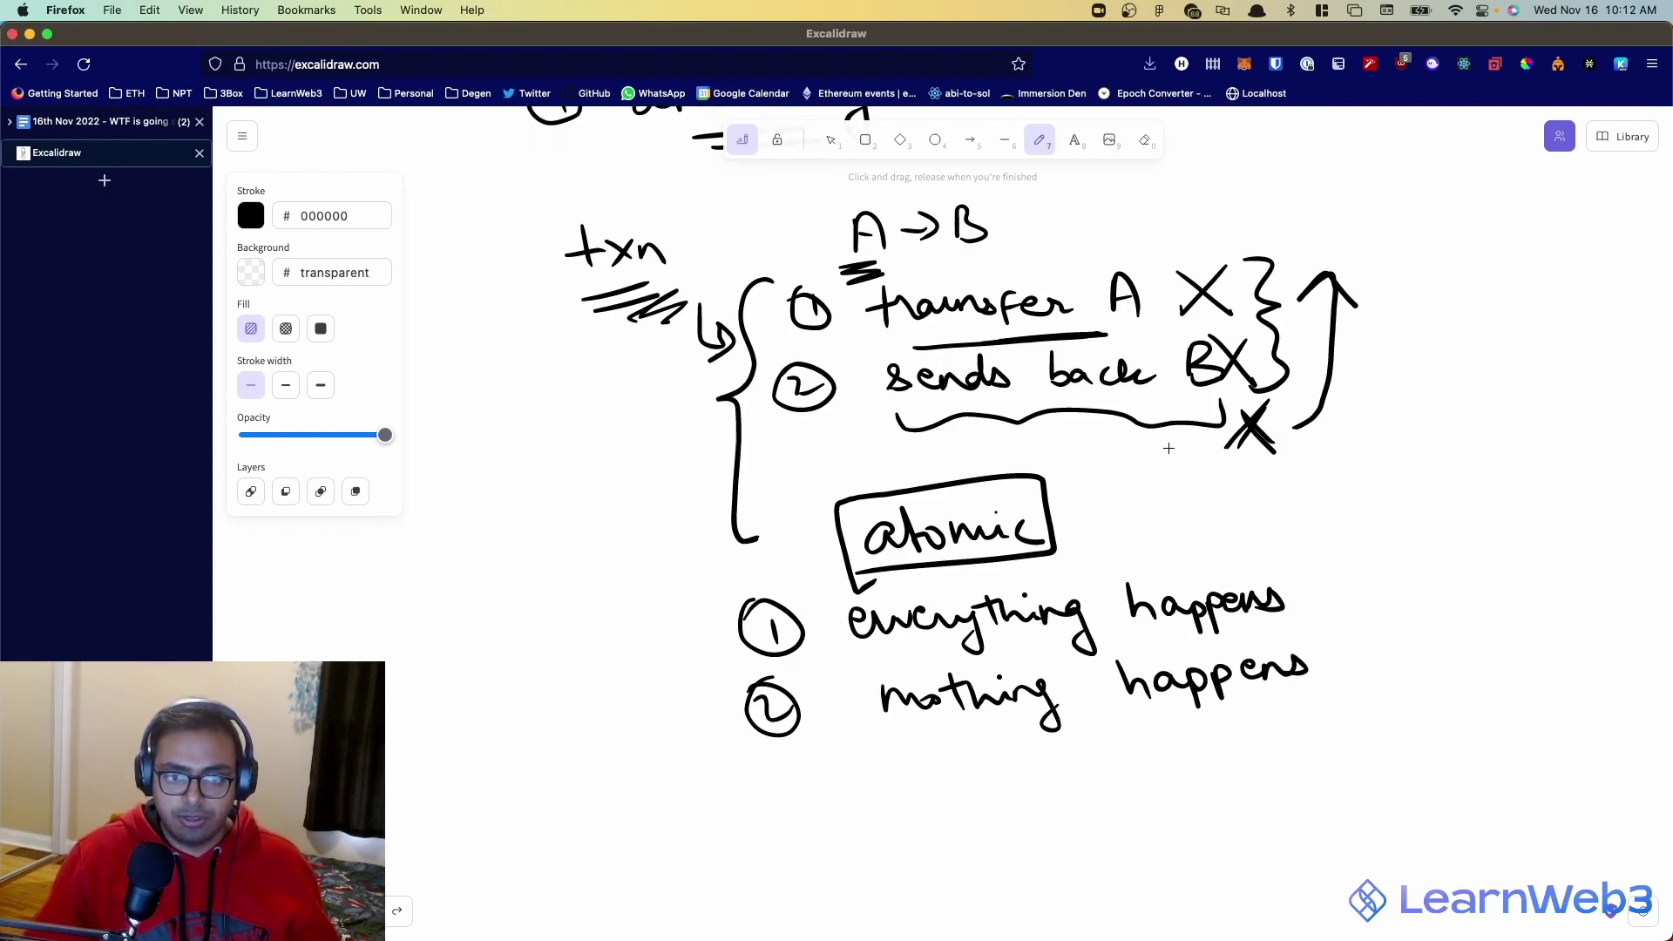
{"action": "scroll", "coordinate": [1164, 450], "scroll_direction": "down", "scroll_amount": 3}
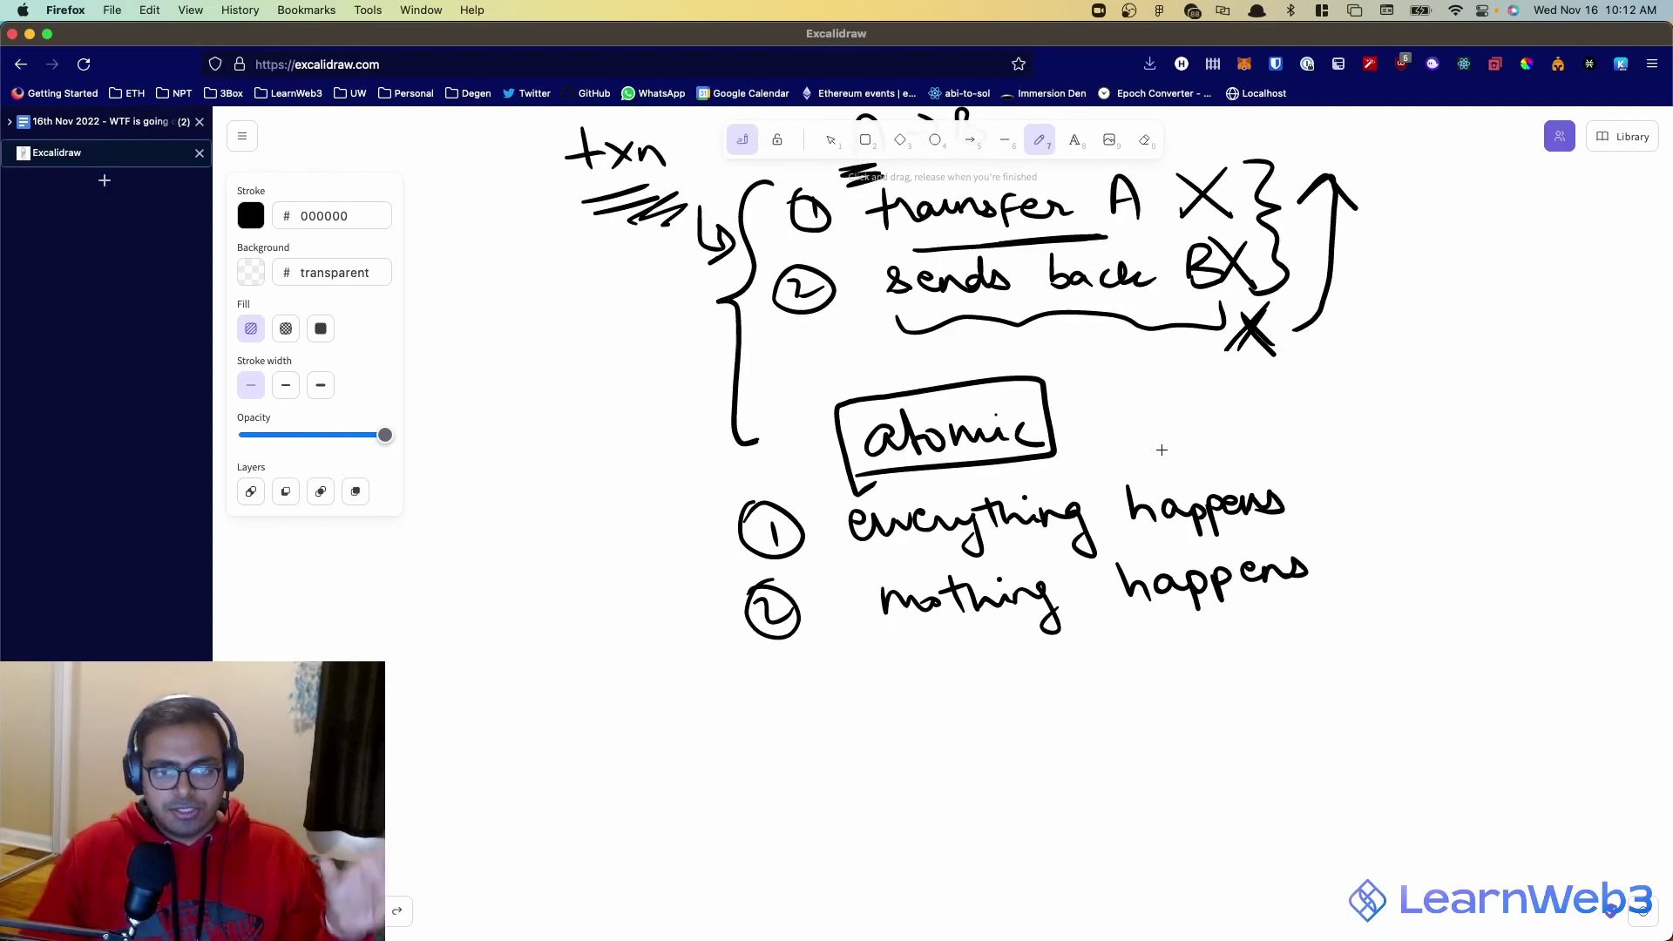
{"action": "scroll", "coordinate": [1166, 449], "scroll_direction": "down", "scroll_amount": 5}
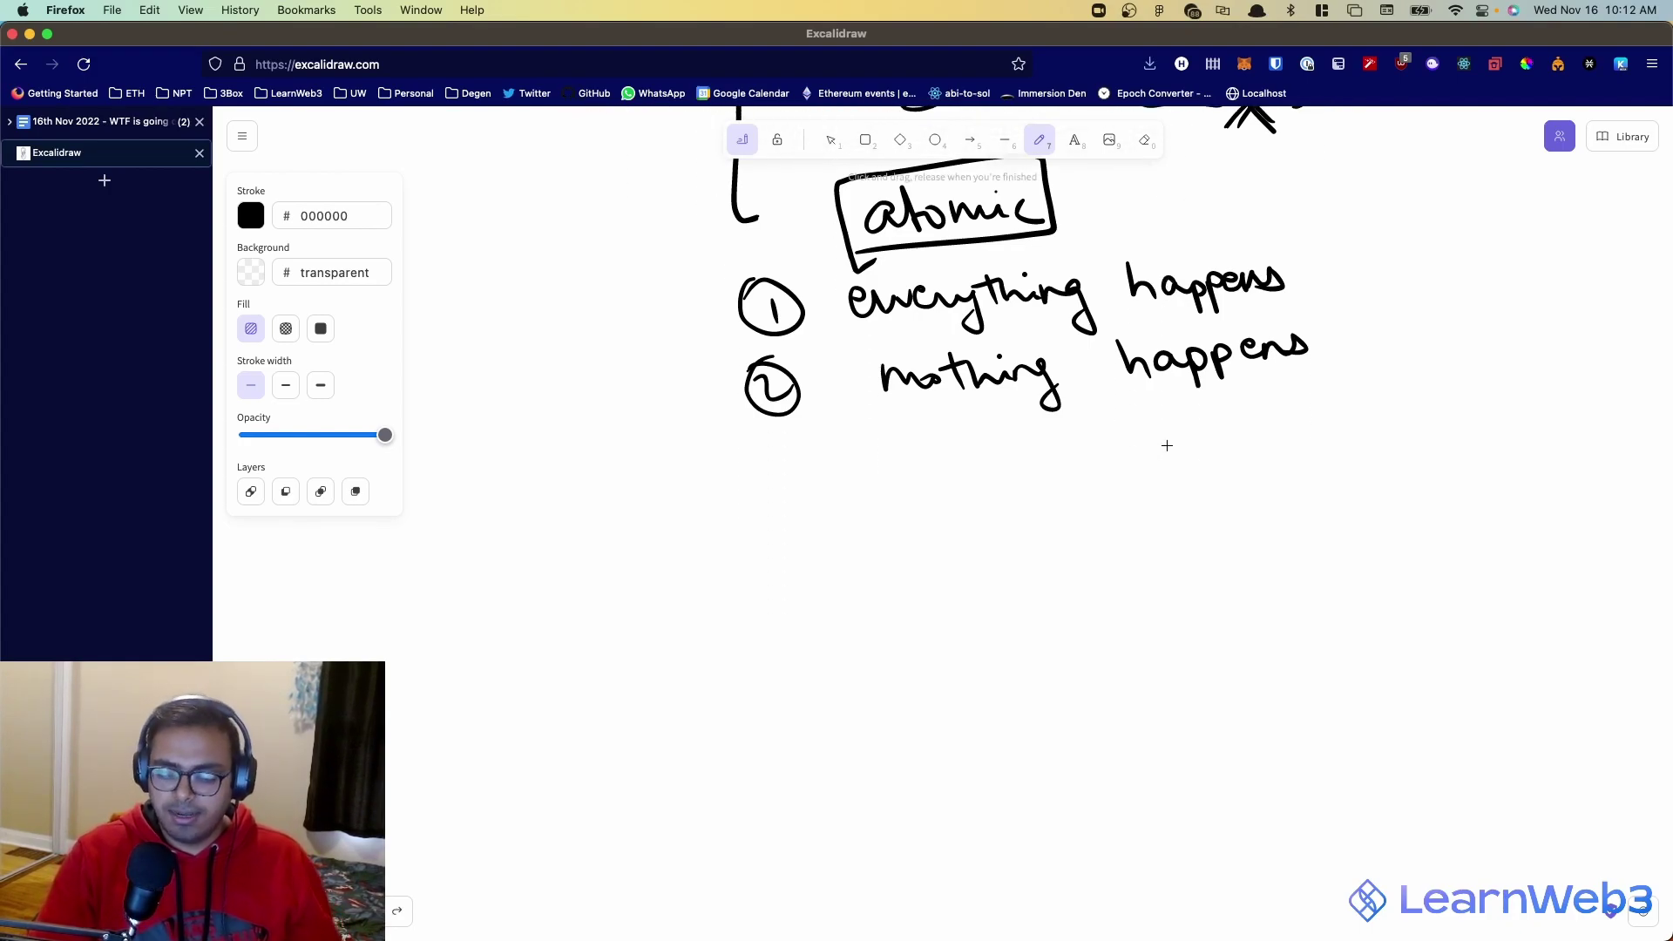
{"action": "scroll", "coordinate": [1167, 446], "scroll_direction": "down", "scroll_amount": 2}
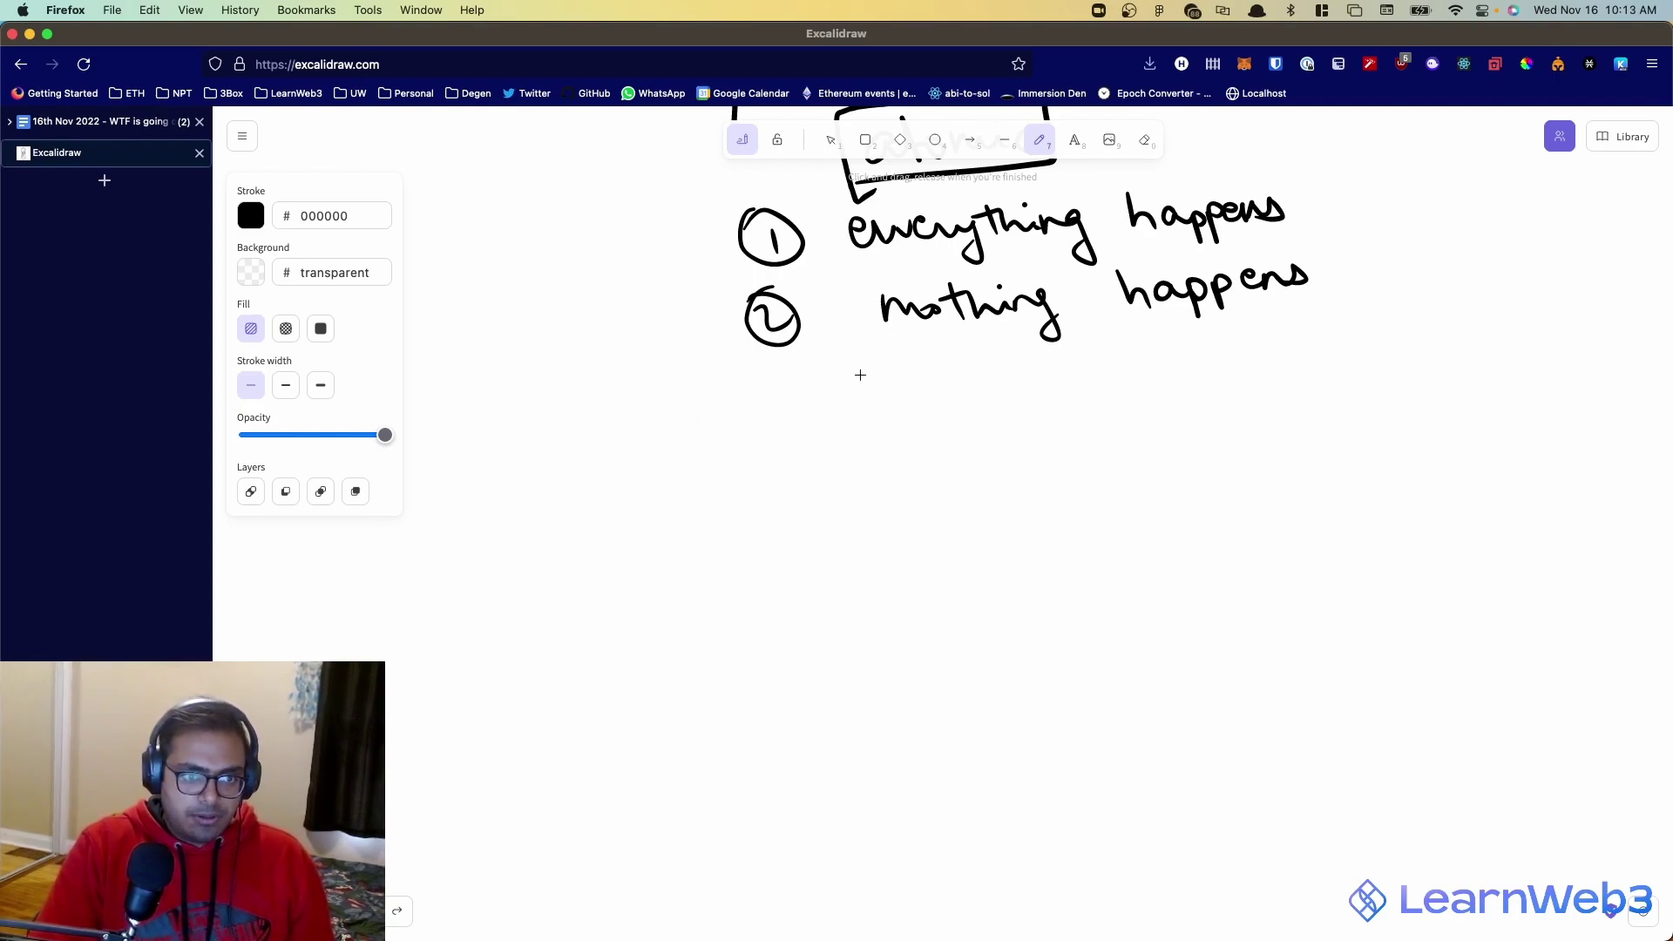
- Write the heading 'Aave' and double-underline it
{"action": "mouse_move", "coordinate": [547, 476]}
{"action": "left_mouse_down"}
{"action": "mouse_move", "coordinate": [616, 447]}
{"action": "mouse_move", "coordinate": [710, 464]}
{"action": "left_mouse_up"}
{"action": "left_click_drag", "start_coordinate": [550, 525], "coordinate": [591, 526]}
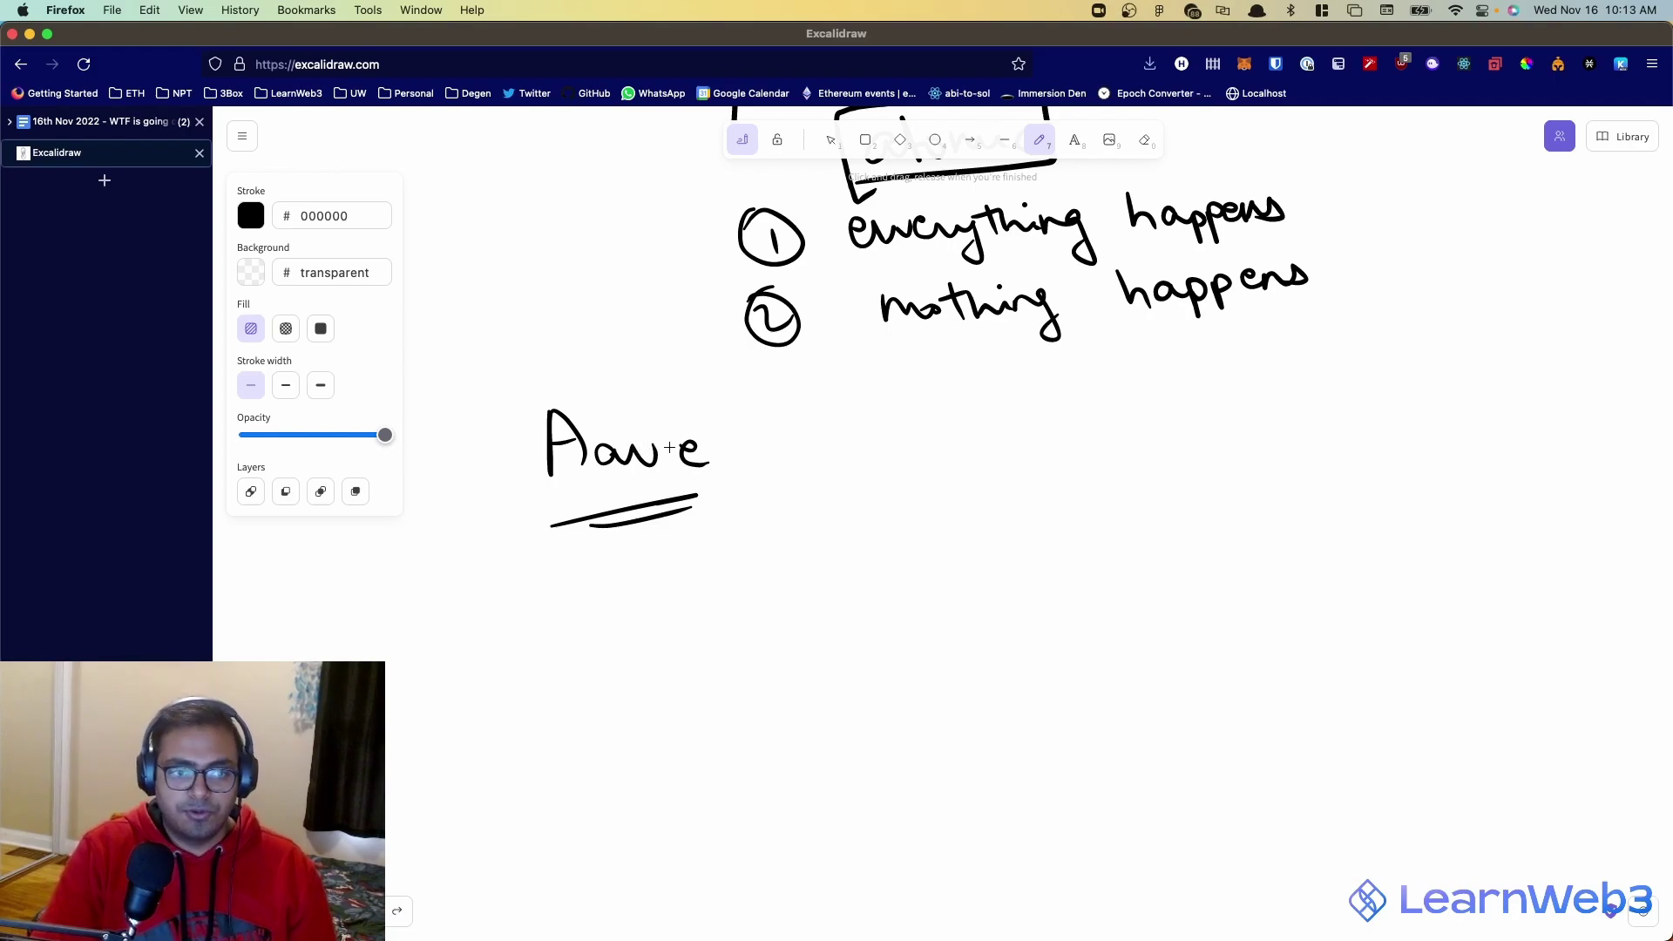
{"action": "scroll", "coordinate": [956, 534], "scroll_direction": "down", "scroll_amount": 4}
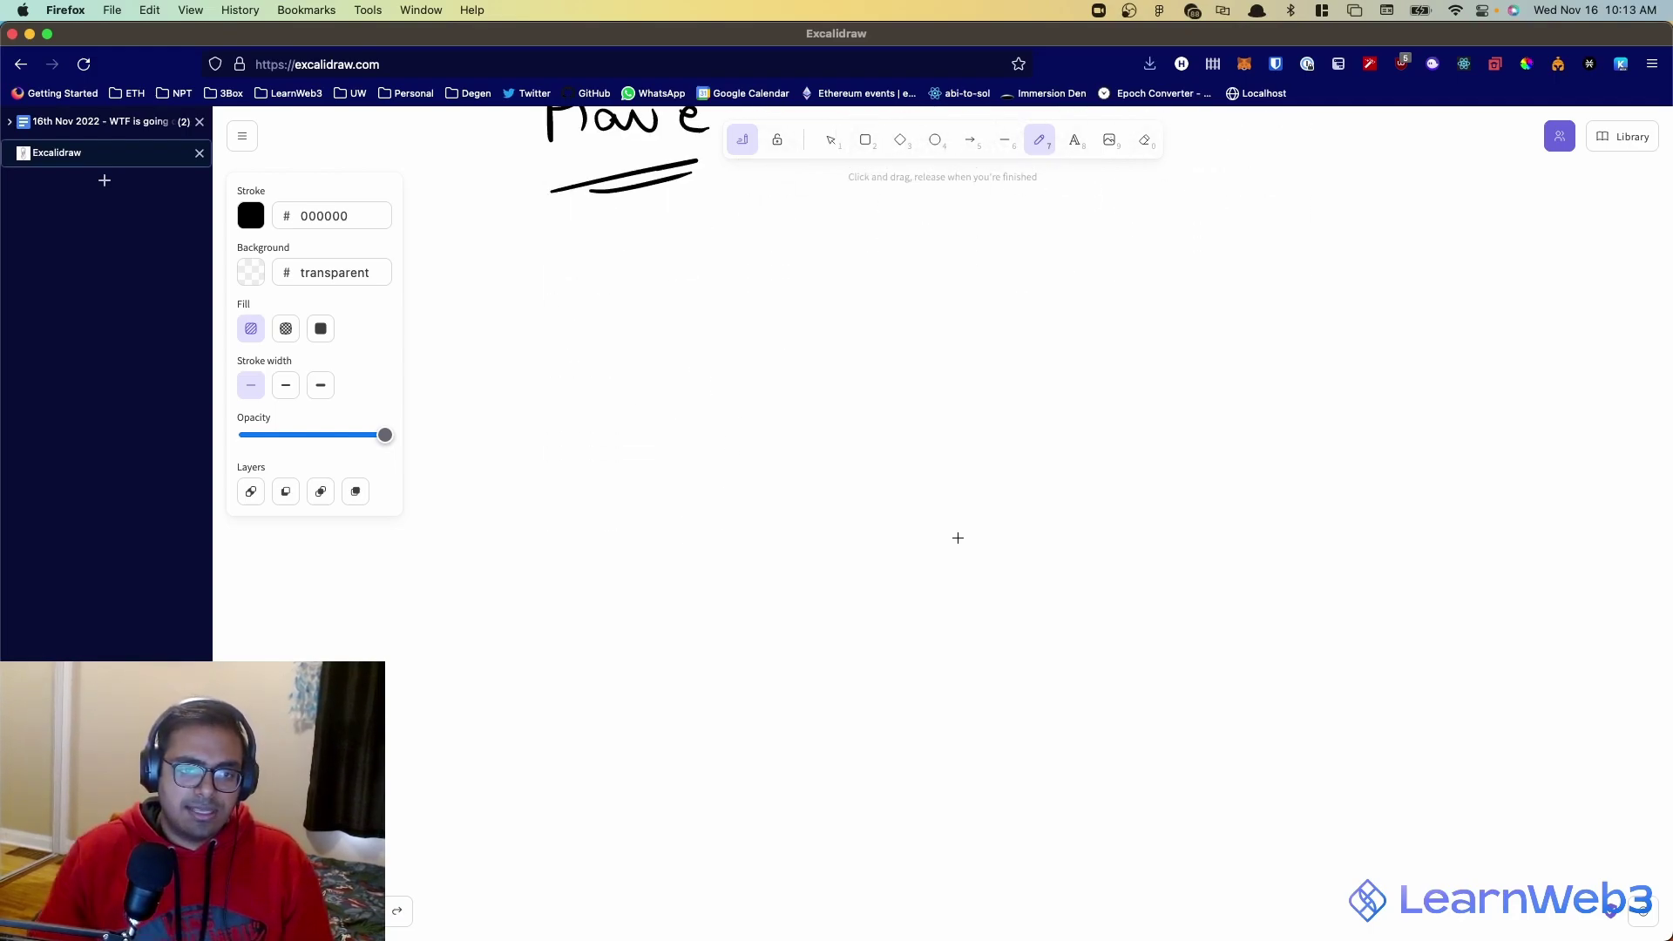
{"action": "scroll", "coordinate": [957, 534], "scroll_direction": "up", "scroll_amount": 2}
{"action": "scroll", "coordinate": [957, 534], "scroll_direction": "down", "scroll_amount": 2}
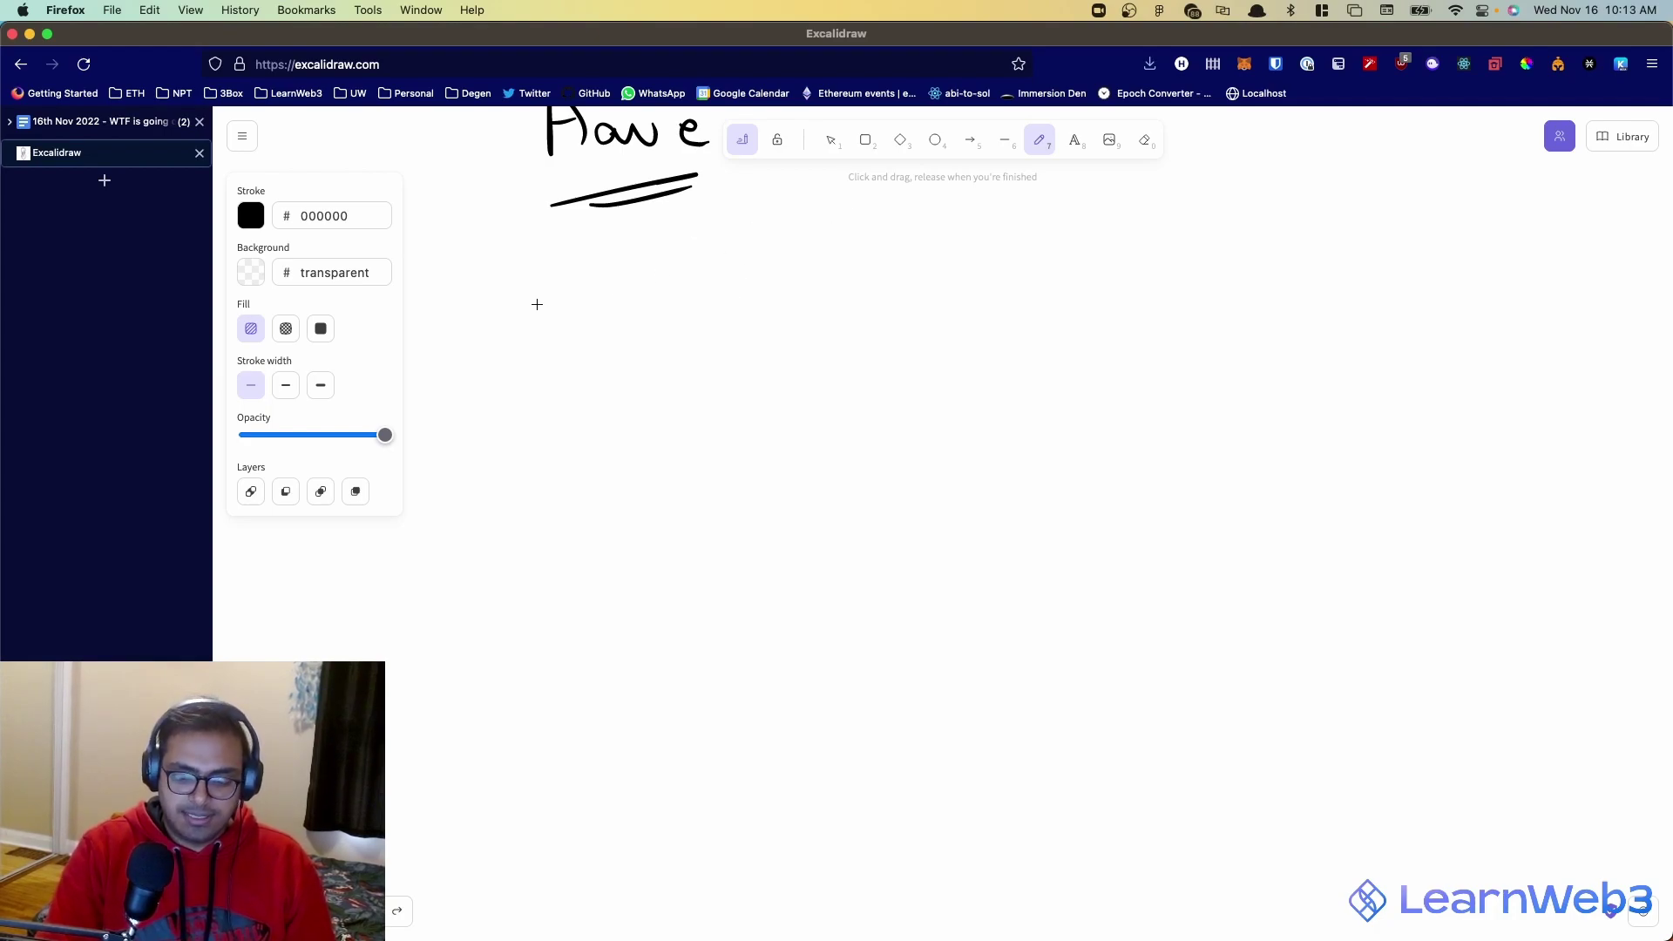
- Sketch a stick figure with column dividers headed 'Aave' and 'Custom'
{"action": "mouse_move", "coordinate": [560, 288]}
{"action": "left_mouse_down"}
{"action": "mouse_move", "coordinate": [560, 272]}
{"action": "mouse_move", "coordinate": [572, 351]}
{"action": "mouse_move", "coordinate": [598, 359]}
{"action": "mouse_move", "coordinate": [532, 415]}
{"action": "mouse_move", "coordinate": [589, 411]}
{"action": "left_mouse_up"}
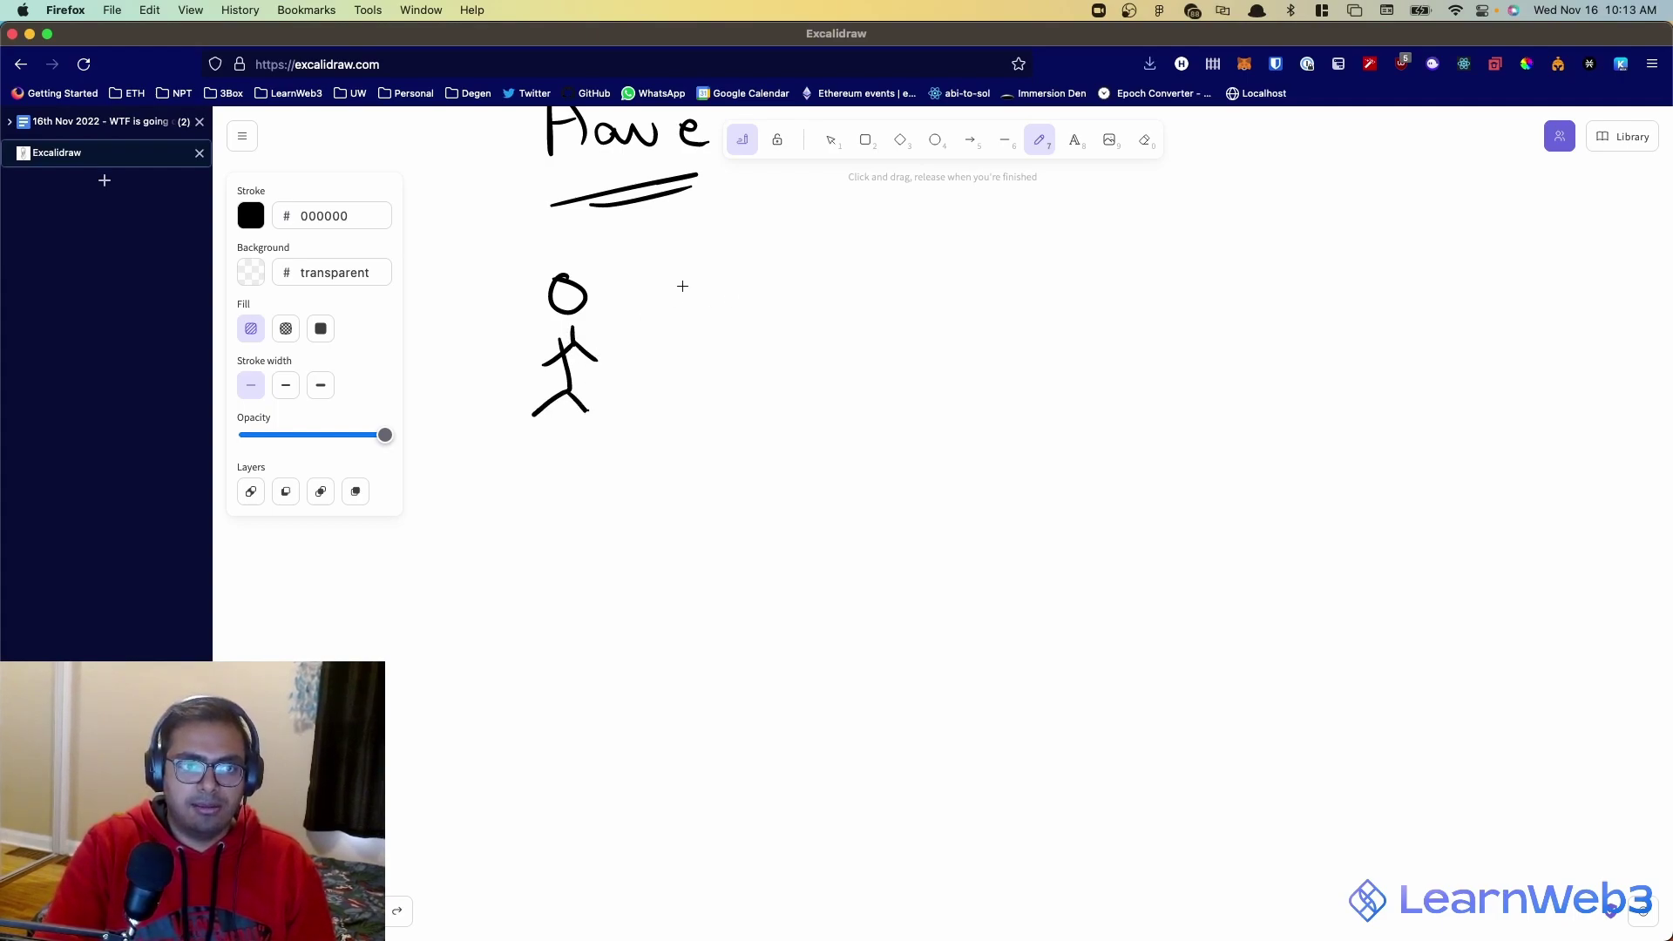
{"action": "left_click_drag", "start_coordinate": [692, 231], "coordinate": [699, 513]}
{"action": "mouse_move", "coordinate": [753, 318]}
{"action": "left_mouse_down"}
{"action": "mouse_move", "coordinate": [789, 315]}
{"action": "mouse_move", "coordinate": [787, 287]}
{"action": "left_mouse_up"}
{"action": "mouse_move", "coordinate": [819, 286]}
{"action": "left_mouse_down"}
{"action": "mouse_move", "coordinate": [821, 311]}
{"action": "mouse_move", "coordinate": [854, 283]}
{"action": "mouse_move", "coordinate": [897, 305]}
{"action": "left_mouse_up"}
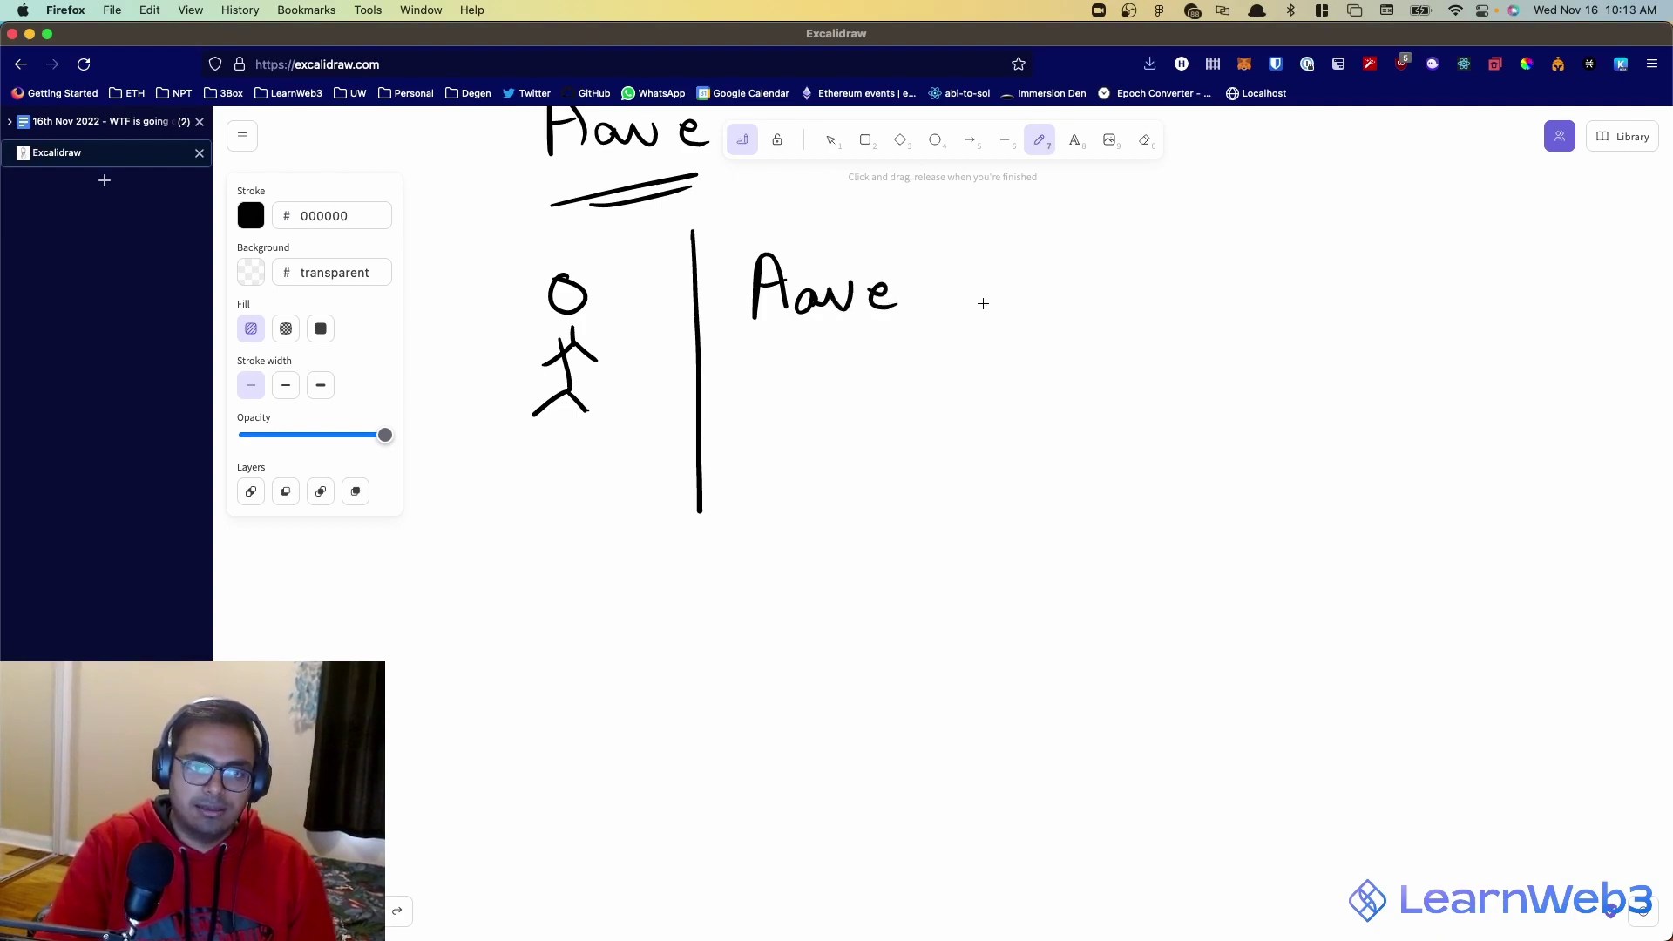
{"action": "left_click_drag", "start_coordinate": [1017, 229], "coordinate": [1015, 517]}
{"action": "scroll", "coordinate": [1036, 290], "scroll_direction": "right", "scroll_amount": 1}
{"action": "mouse_move", "coordinate": [1041, 293]}
{"action": "left_mouse_down"}
{"action": "mouse_move", "coordinate": [1017, 290]}
{"action": "mouse_move", "coordinate": [1035, 324]}
{"action": "mouse_move", "coordinate": [1191, 314]}
{"action": "left_mouse_up"}
- Add a header line across the table, extend both dividers downward, and write a circled 1
{"action": "mouse_move", "coordinate": [486, 460]}
{"action": "left_mouse_down"}
{"action": "mouse_move", "coordinate": [1054, 399]}
{"action": "mouse_move", "coordinate": [1308, 394]}
{"action": "left_mouse_up"}
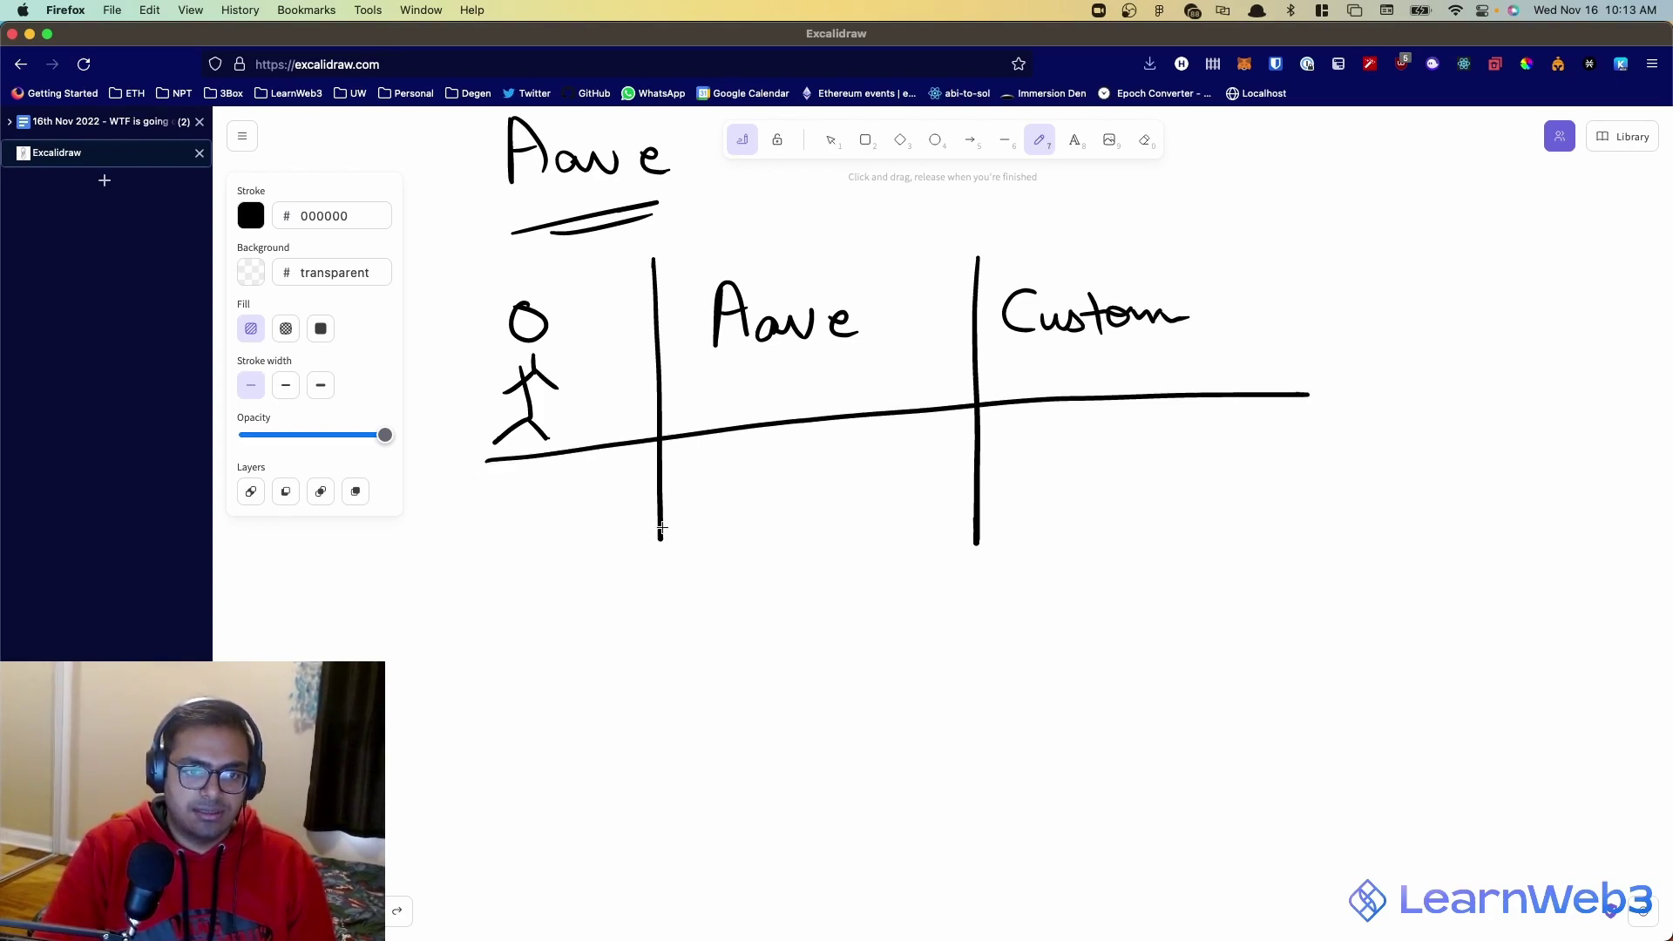
{"action": "left_click_drag", "start_coordinate": [660, 527], "coordinate": [698, 708]}
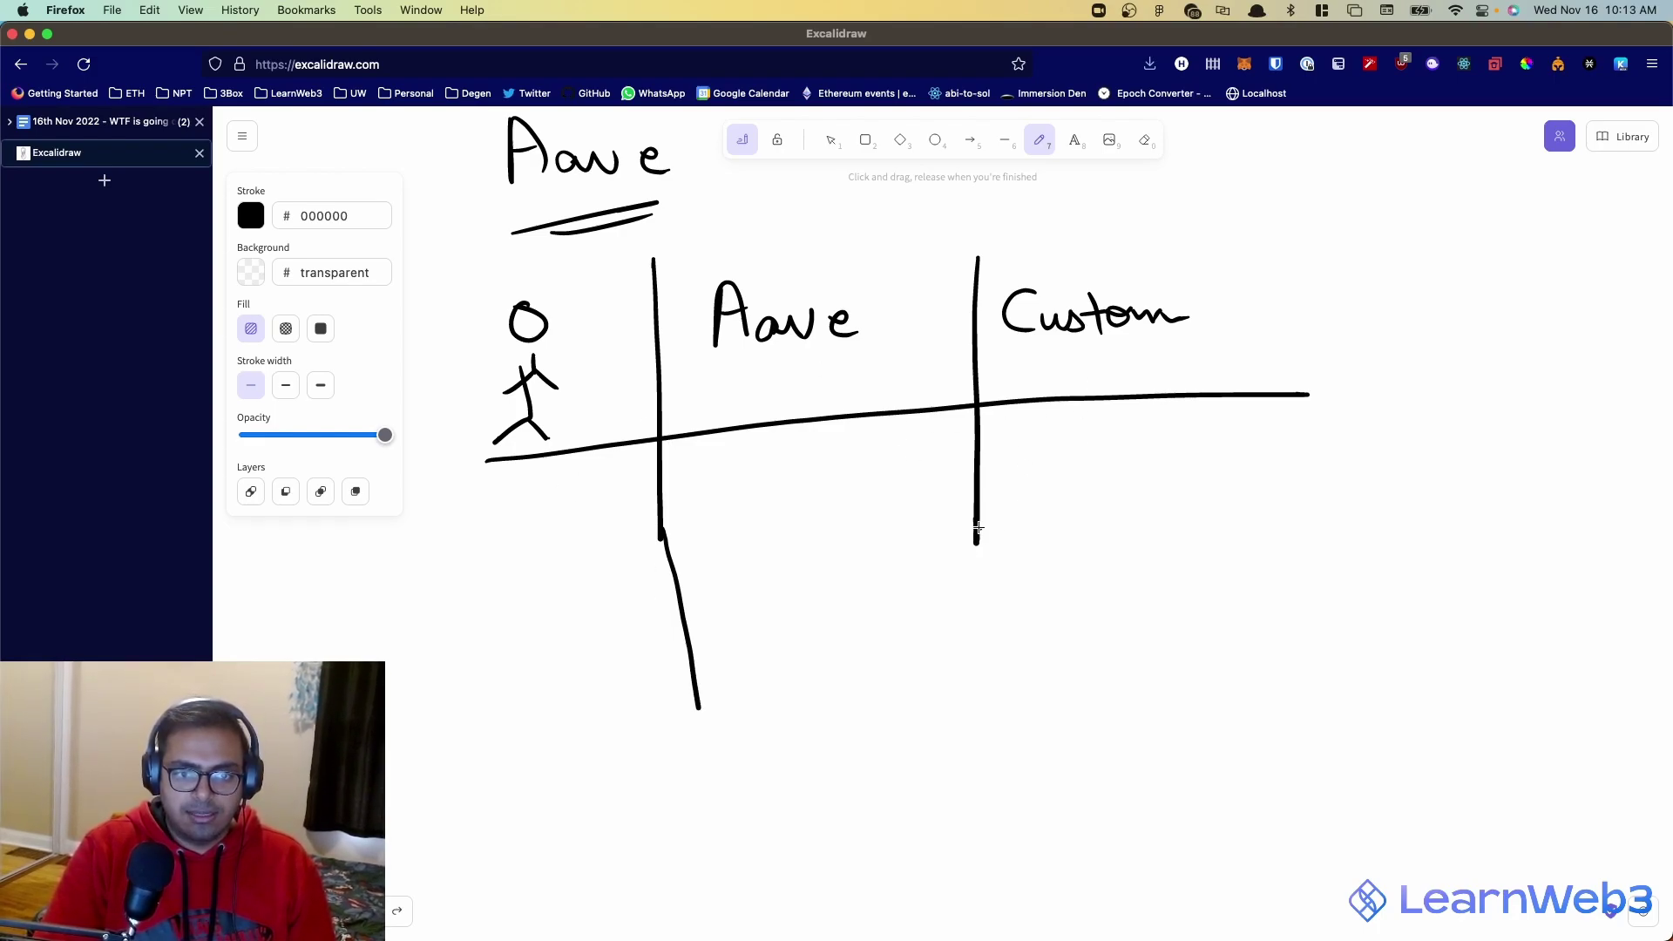
{"action": "left_click_drag", "start_coordinate": [976, 527], "coordinate": [967, 672]}
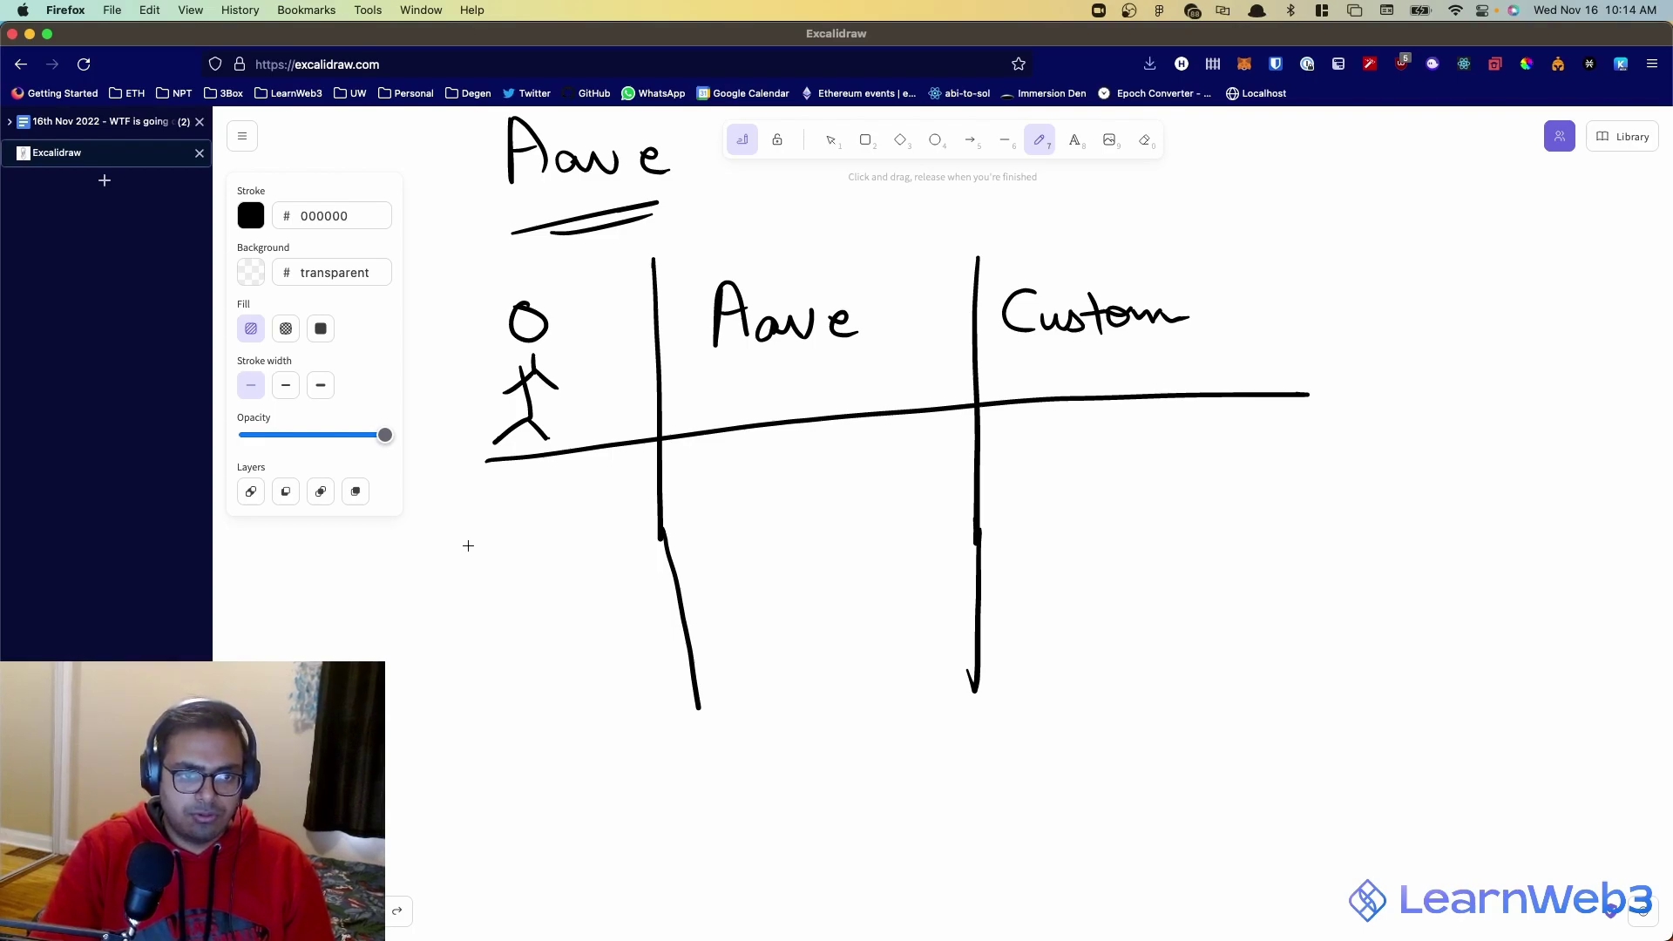
{"action": "mouse_move", "coordinate": [444, 534]}
{"action": "left_mouse_down"}
{"action": "mouse_move", "coordinate": [465, 513]}
{"action": "mouse_move", "coordinate": [570, 522]}
{"action": "mouse_move", "coordinate": [609, 501]}
{"action": "mouse_move", "coordinate": [623, 516]}
{"action": "left_mouse_up"}
- Complete the label 'Create a flash loan' and draw a path from it to Custom
{"action": "mouse_move", "coordinate": [497, 608]}
{"action": "left_mouse_down"}
{"action": "mouse_move", "coordinate": [549, 610]}
{"action": "mouse_move", "coordinate": [595, 567]}
{"action": "mouse_move", "coordinate": [629, 584]}
{"action": "left_mouse_up"}
{"action": "mouse_move", "coordinate": [514, 642]}
{"action": "left_mouse_down"}
{"action": "mouse_move", "coordinate": [525, 664]}
{"action": "mouse_move", "coordinate": [626, 643]}
{"action": "left_mouse_up"}
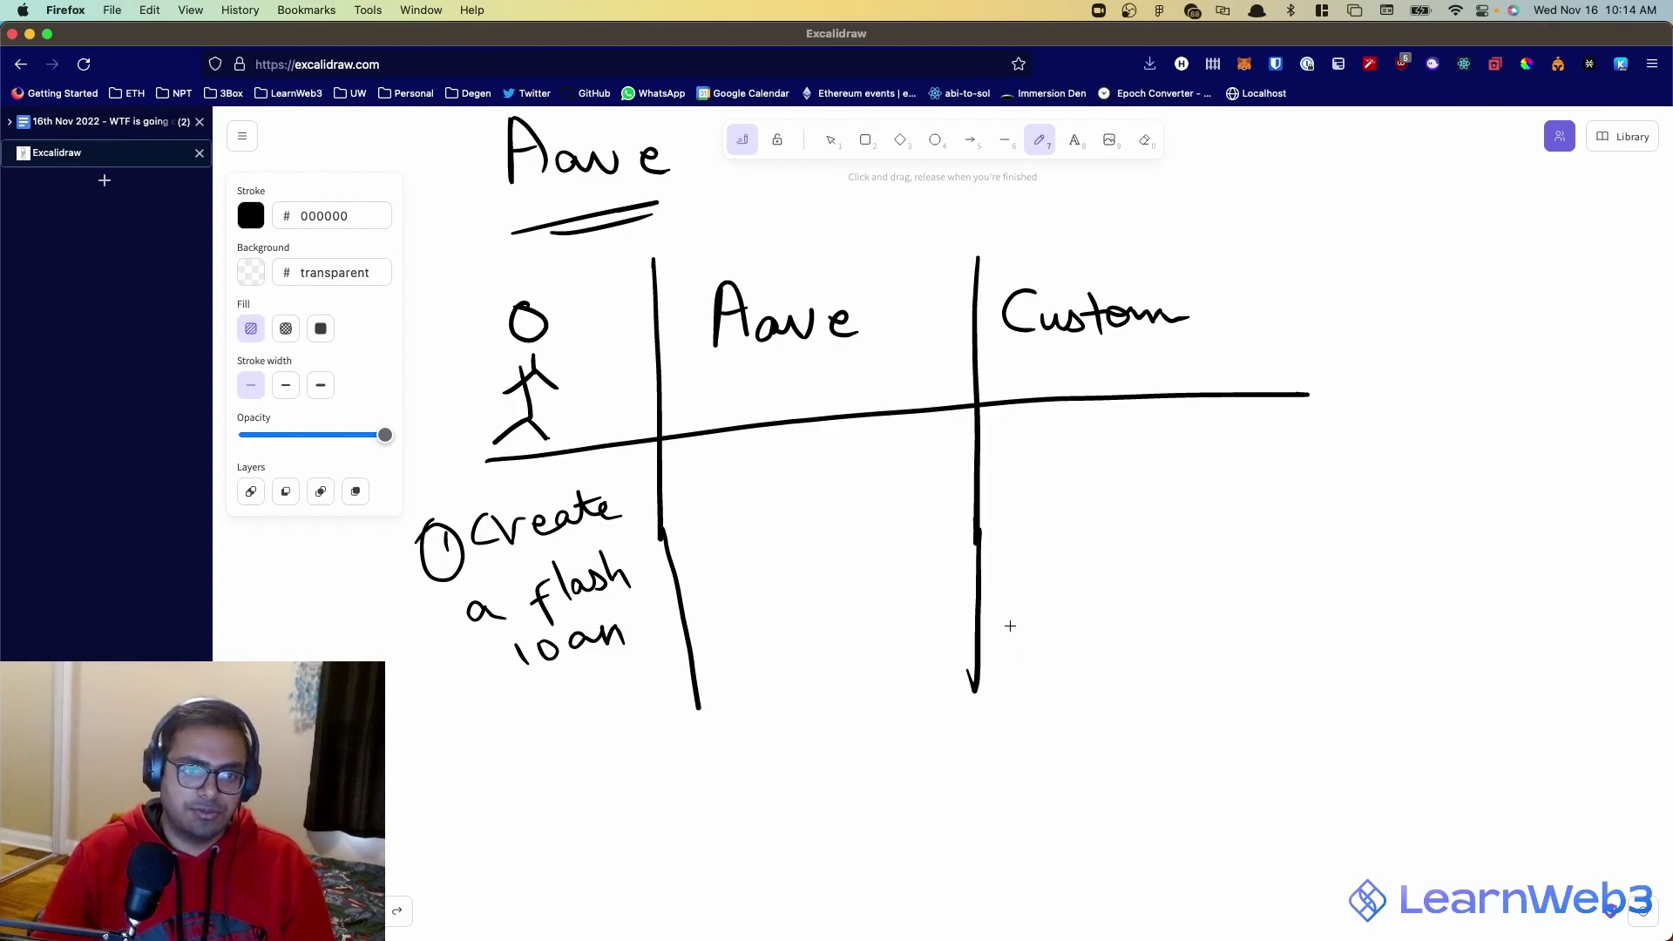
{"action": "scroll", "coordinate": [997, 622], "scroll_direction": "down", "scroll_amount": 3}
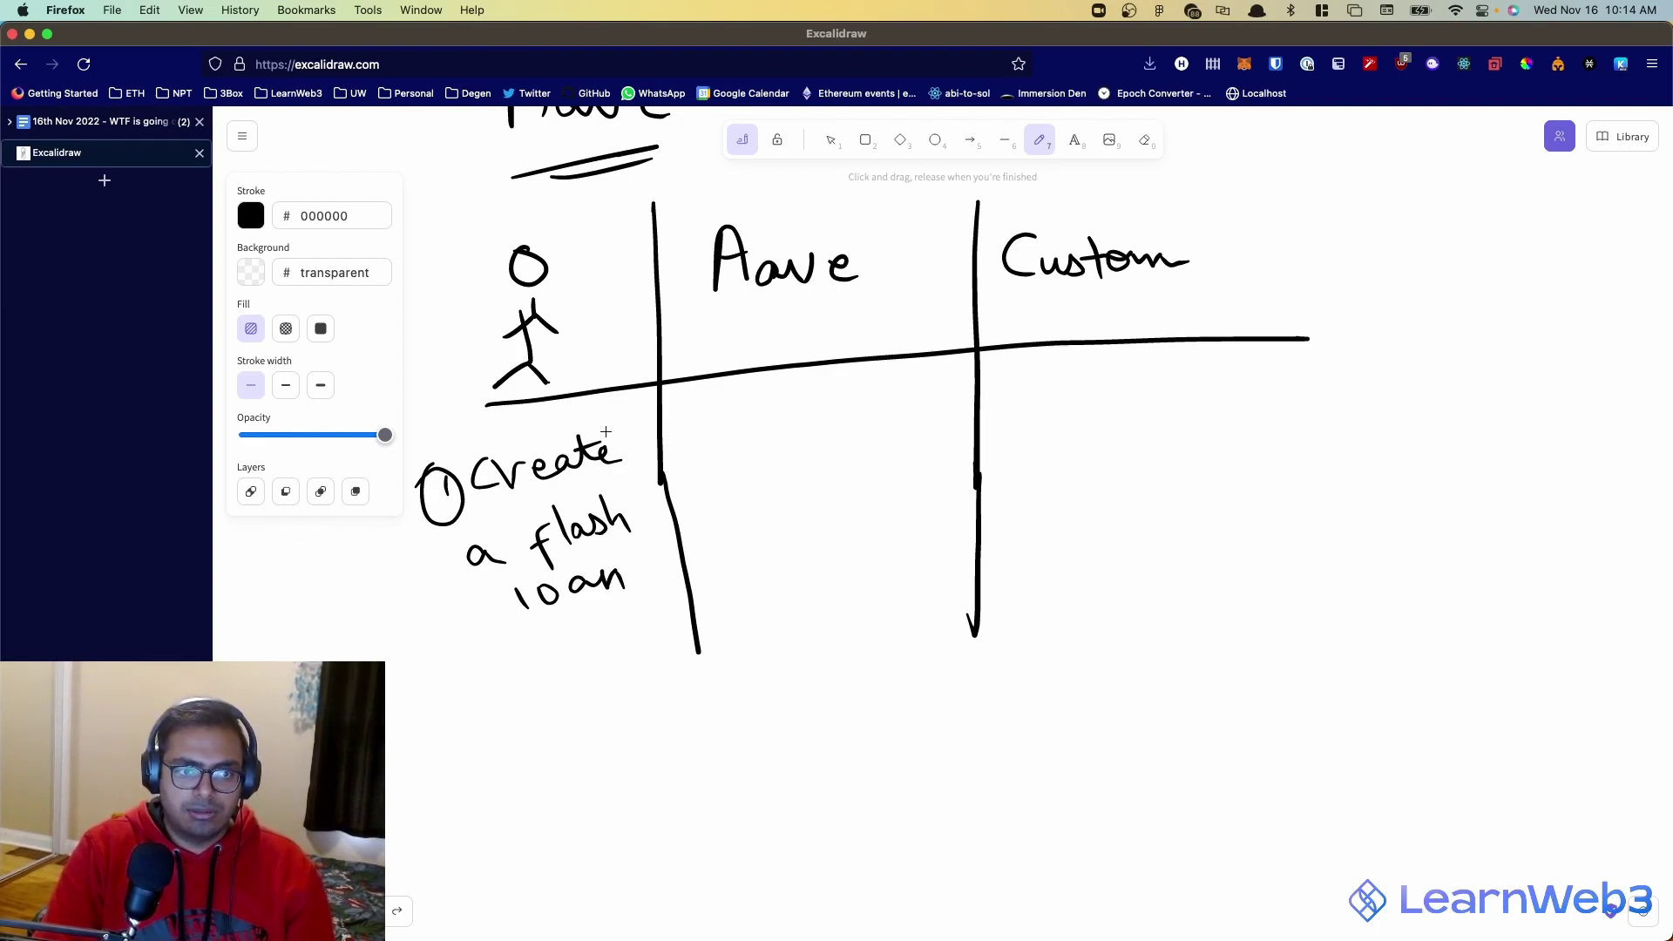
{"action": "mouse_move", "coordinate": [607, 430]}
{"action": "left_mouse_down"}
{"action": "mouse_move", "coordinate": [592, 279]}
{"action": "mouse_move", "coordinate": [872, 224]}
{"action": "mouse_move", "coordinate": [1087, 213]}
{"action": "mouse_move", "coordinate": [1074, 233]}
{"action": "left_mouse_up"}
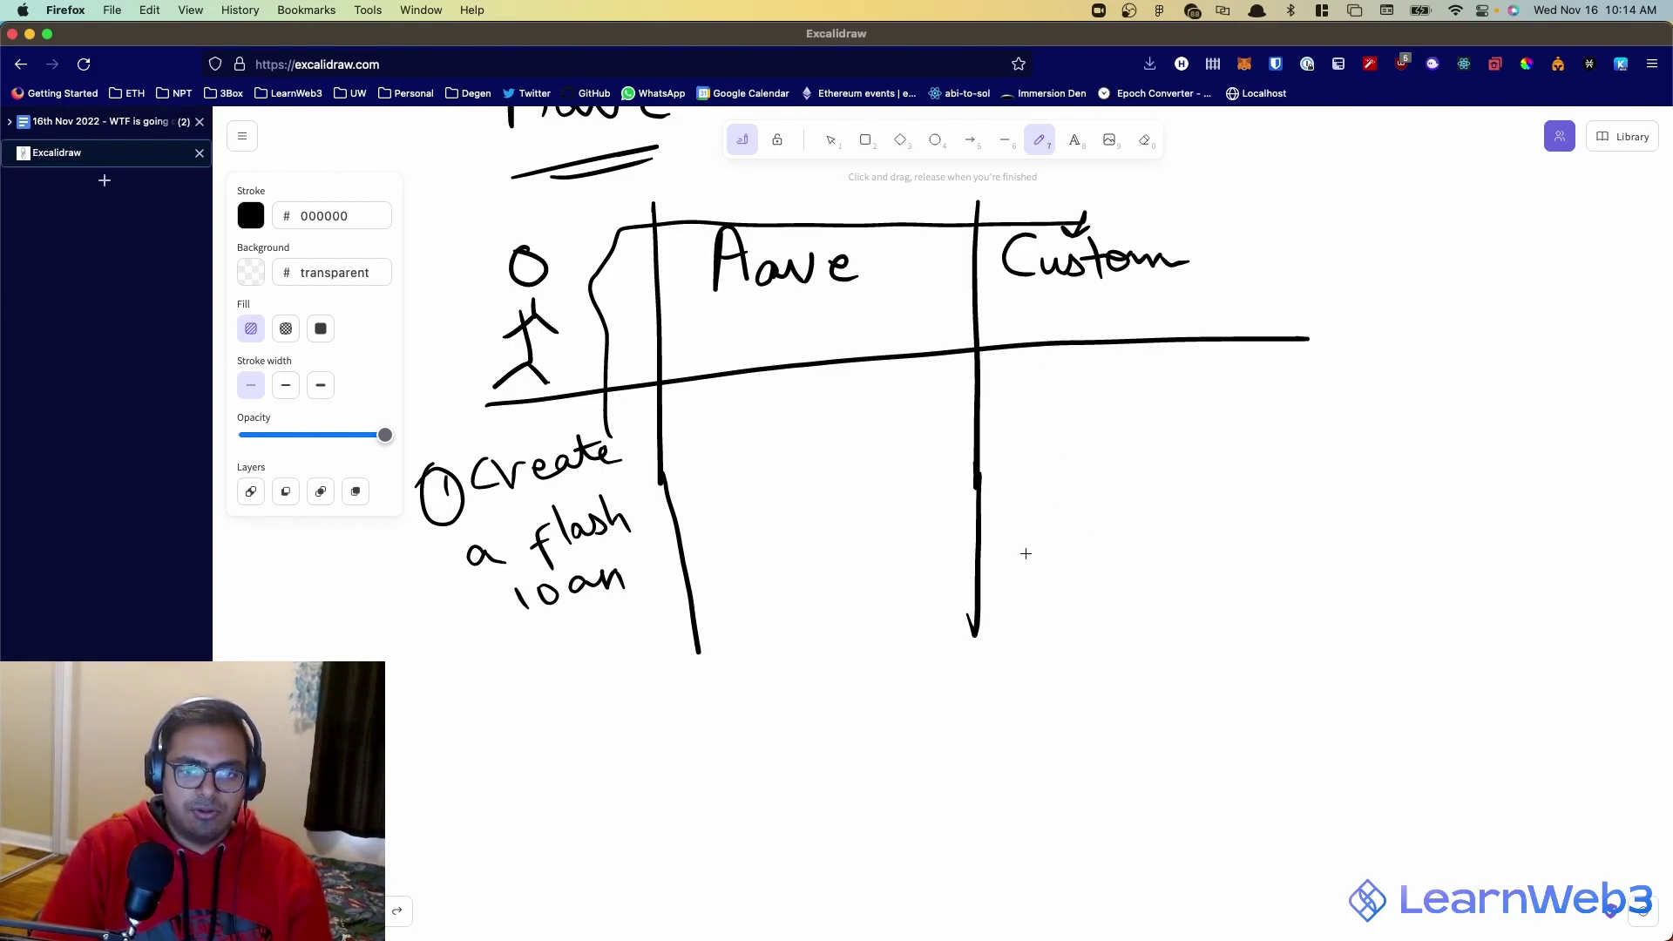
- Draw an arrow labelled 2 from Custom back toward Aave, noting 'borrows millions'
{"action": "mouse_move", "coordinate": [1078, 601]}
{"action": "left_mouse_down"}
{"action": "mouse_move", "coordinate": [897, 605]}
{"action": "mouse_move", "coordinate": [904, 633]}
{"action": "left_mouse_up"}
{"action": "mouse_move", "coordinate": [924, 568]}
{"action": "left_mouse_down"}
{"action": "mouse_move", "coordinate": [929, 593]}
{"action": "mouse_move", "coordinate": [953, 589]}
{"action": "left_mouse_up"}
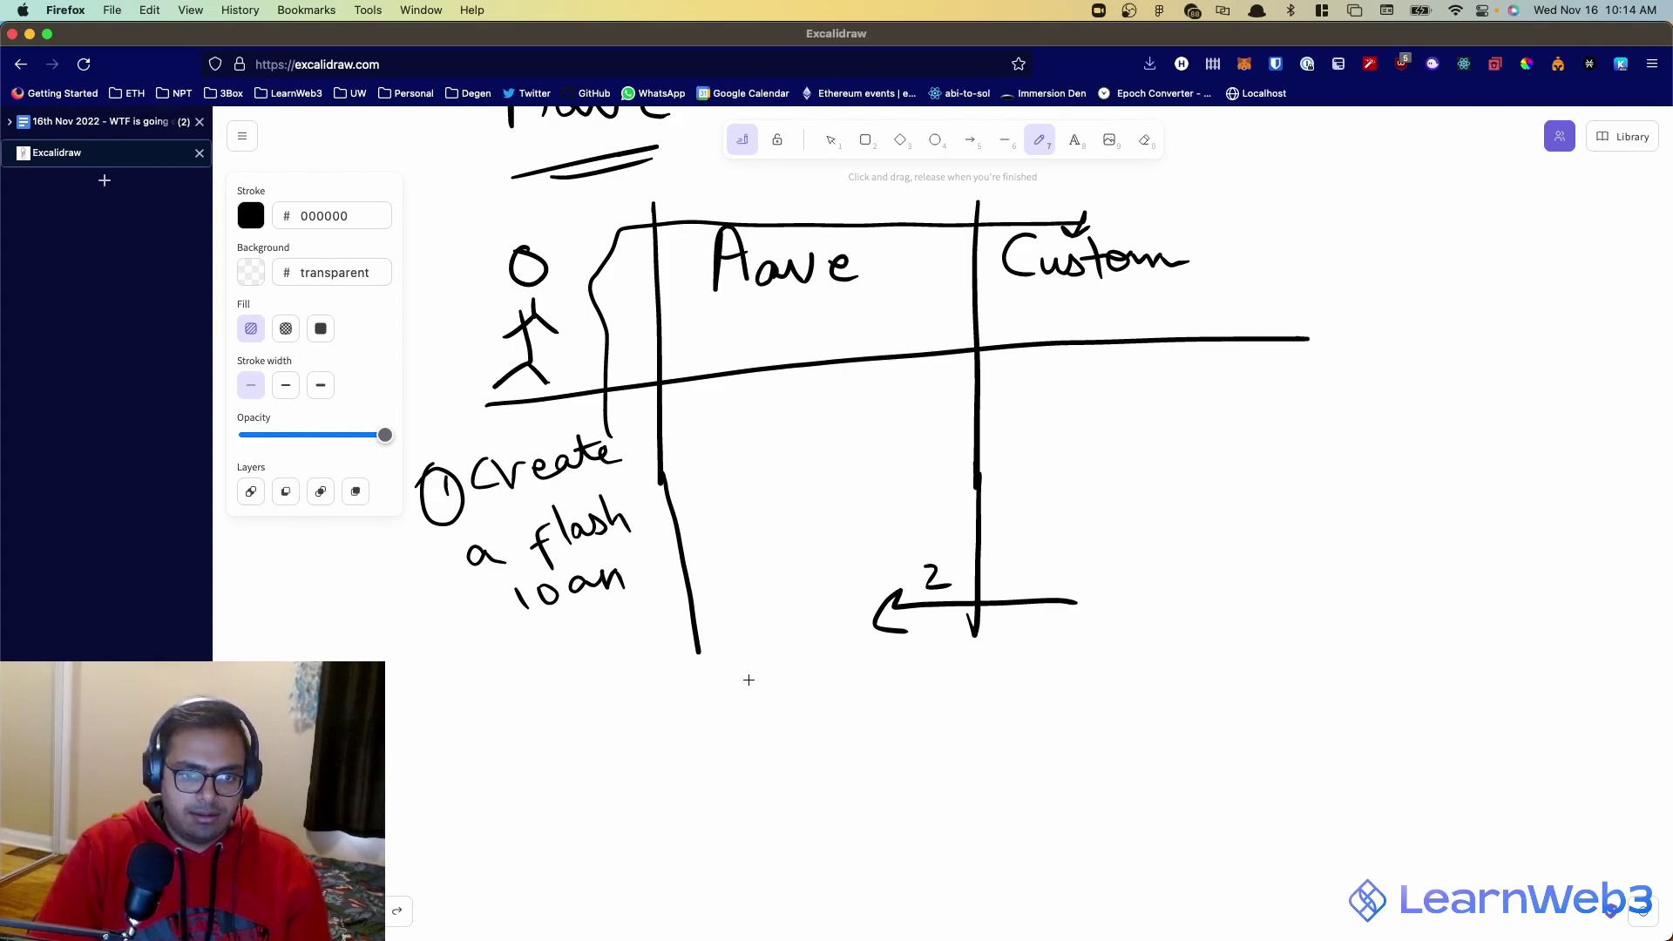
{"action": "mouse_move", "coordinate": [735, 654]}
{"action": "left_mouse_down"}
{"action": "mouse_move", "coordinate": [740, 689]}
{"action": "mouse_move", "coordinate": [919, 679]}
{"action": "mouse_move", "coordinate": [897, 691]}
{"action": "left_mouse_up"}
{"action": "mouse_move", "coordinate": [748, 726]}
{"action": "left_mouse_down"}
{"action": "mouse_move", "coordinate": [767, 749]}
{"action": "mouse_move", "coordinate": [817, 754]}
{"action": "left_mouse_up"}
{"action": "mouse_move", "coordinate": [832, 710]}
{"action": "left_mouse_down"}
{"action": "mouse_move", "coordinate": [838, 740]}
{"action": "mouse_move", "coordinate": [897, 728]}
{"action": "mouse_move", "coordinate": [929, 742]}
{"action": "left_mouse_up"}
- Draw a down arrow below 'millions' and write 'transfer tokens'
{"action": "scroll", "coordinate": [1034, 590], "scroll_direction": "down", "scroll_amount": 5}
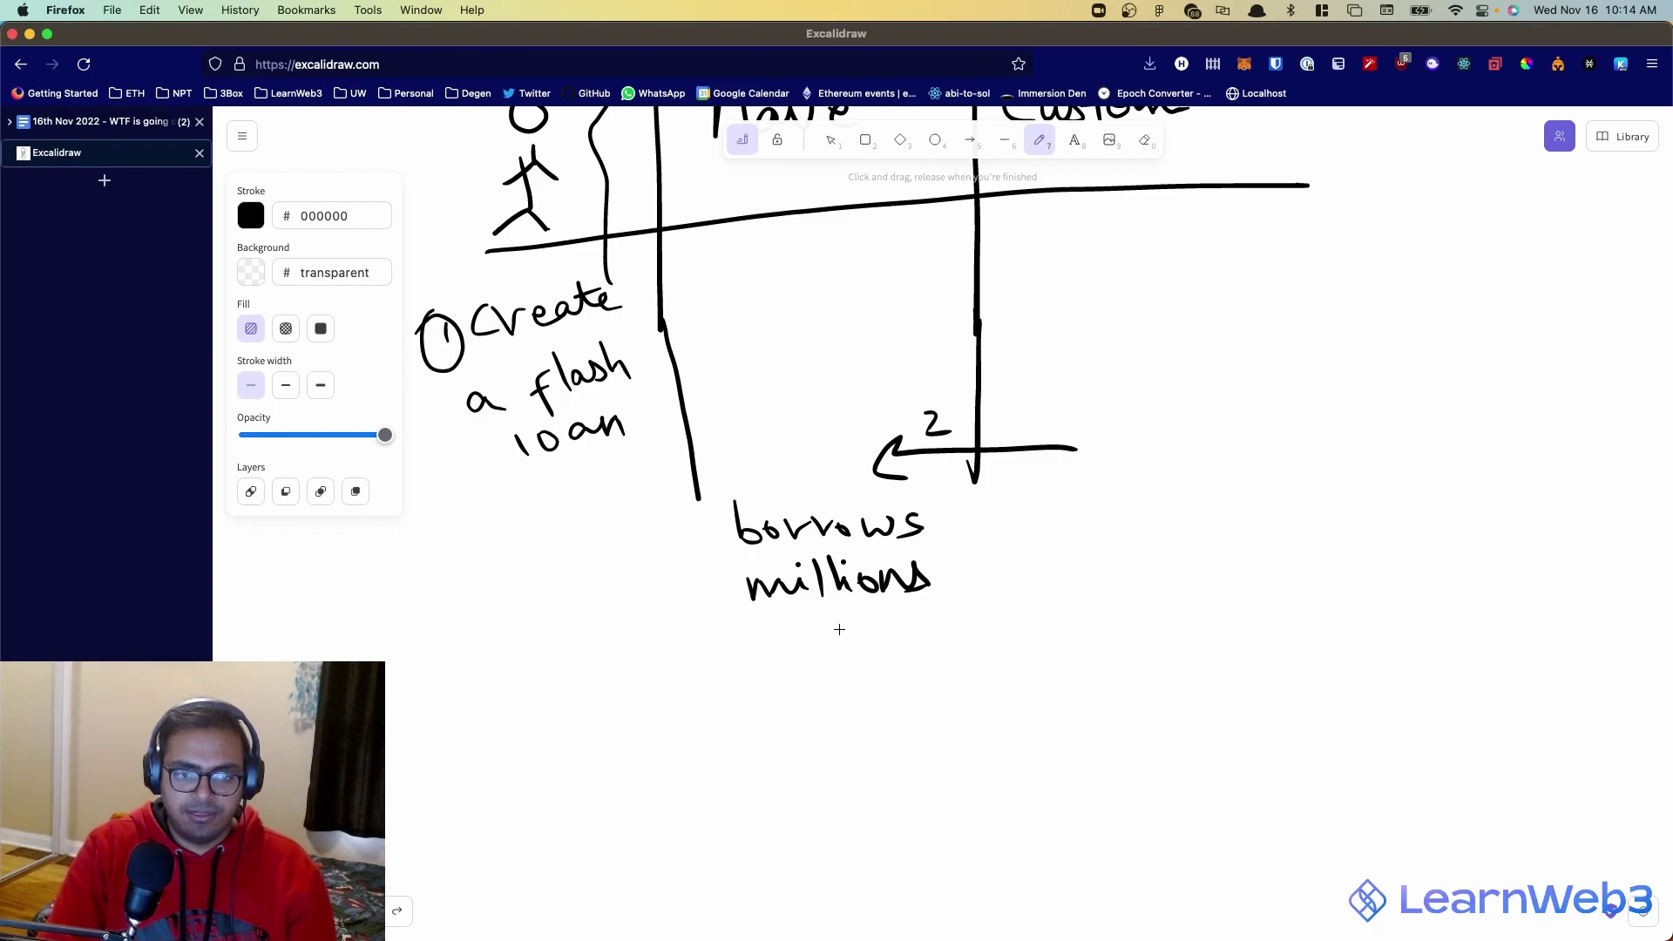
{"action": "left_click_drag", "start_coordinate": [832, 620], "coordinate": [834, 668]}
{"action": "left_click_drag", "start_coordinate": [813, 646], "coordinate": [854, 652]}
{"action": "left_click_drag", "start_coordinate": [749, 705], "coordinate": [748, 748]}
{"action": "mouse_move", "coordinate": [731, 723]}
{"action": "left_mouse_down"}
{"action": "mouse_move", "coordinate": [848, 735]}
{"action": "mouse_move", "coordinate": [922, 695]}
{"action": "mouse_move", "coordinate": [941, 716]}
{"action": "mouse_move", "coordinate": [1057, 714]}
{"action": "left_mouse_up"}
{"action": "mouse_move", "coordinate": [836, 768]}
{"action": "left_mouse_down"}
{"action": "mouse_move", "coordinate": [846, 802]}
{"action": "mouse_move", "coordinate": [1013, 767]}
{"action": "mouse_move", "coordinate": [1086, 782]}
{"action": "left_mouse_up"}
- Finish 'to Custom', then add a bent arrow leading to a boxed 'executeOperation'
{"action": "mouse_move", "coordinate": [894, 823]}
{"action": "left_mouse_down"}
{"action": "mouse_move", "coordinate": [898, 842]}
{"action": "mouse_move", "coordinate": [1010, 875]}
{"action": "left_mouse_up"}
{"action": "mouse_move", "coordinate": [986, 845]}
{"action": "left_mouse_down"}
{"action": "mouse_move", "coordinate": [1015, 858]}
{"action": "mouse_move", "coordinate": [1008, 886]}
{"action": "left_mouse_up"}
{"action": "scroll", "coordinate": [1142, 607], "scroll_direction": "down", "scroll_amount": 3}
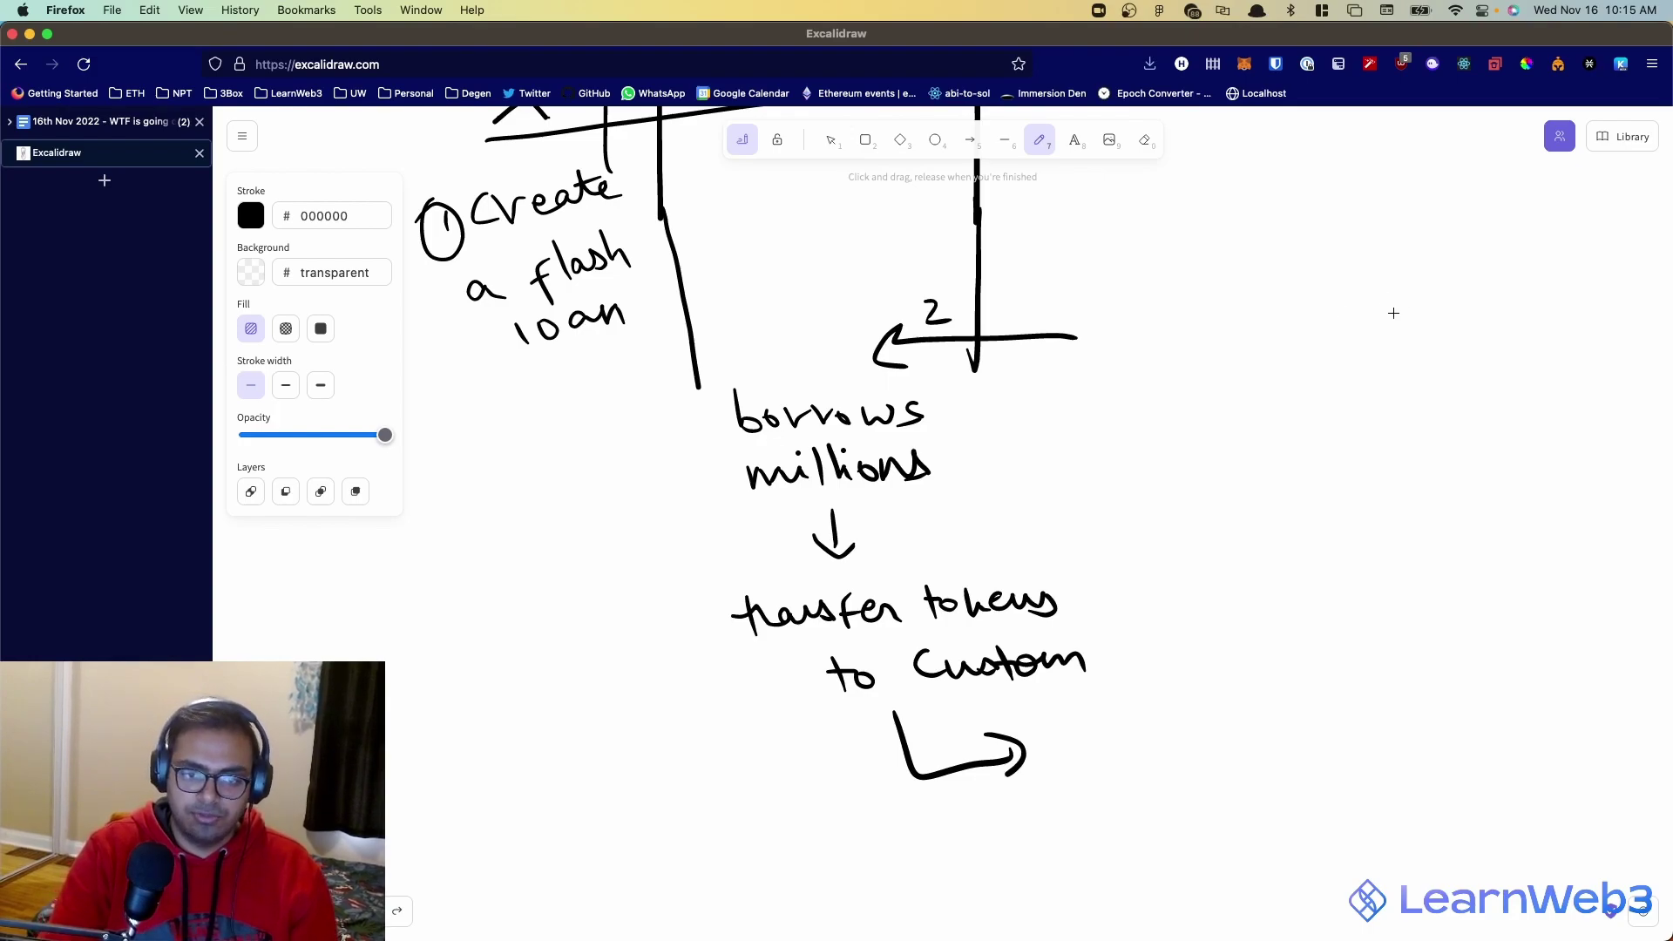
{"action": "left_click_drag", "start_coordinate": [1059, 737], "coordinate": [1080, 748]}
{"action": "left_click_drag", "start_coordinate": [1085, 726], "coordinate": [1446, 730]}
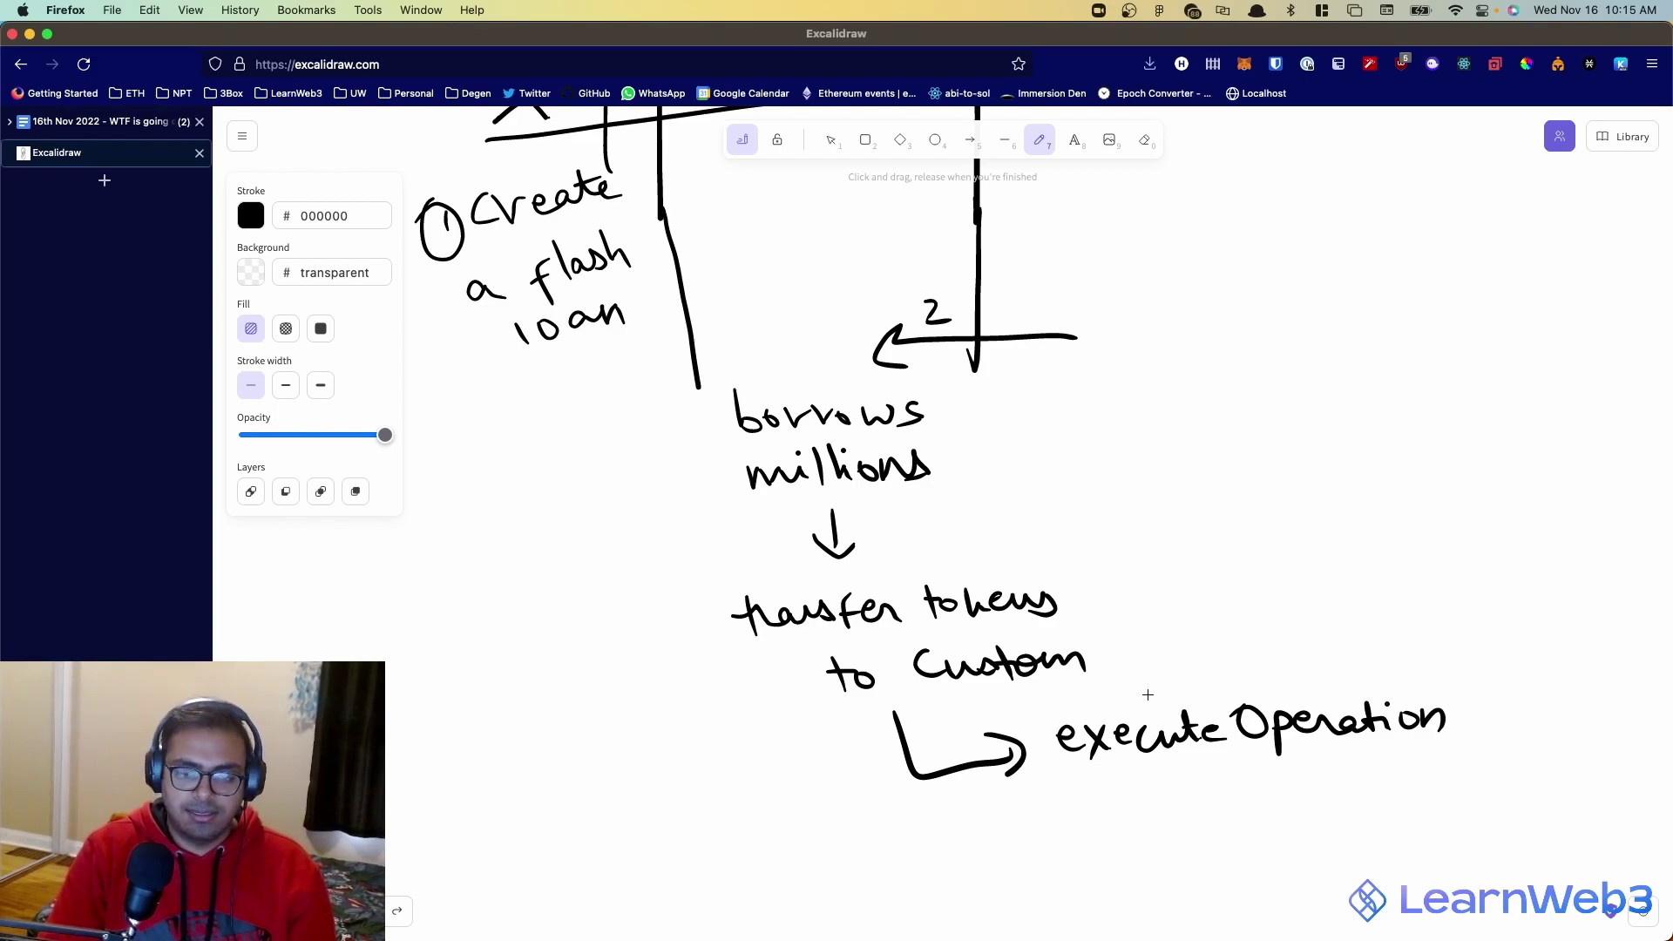
{"action": "mouse_move", "coordinate": [1043, 714]}
{"action": "left_mouse_down"}
{"action": "mouse_move", "coordinate": [1251, 792]}
{"action": "mouse_move", "coordinate": [1504, 776]}
{"action": "mouse_move", "coordinate": [1485, 672]}
{"action": "mouse_move", "coordinate": [1148, 677]}
{"action": "mouse_move", "coordinate": [1041, 697]}
{"action": "mouse_move", "coordinate": [1037, 730]}
{"action": "left_mouse_up"}
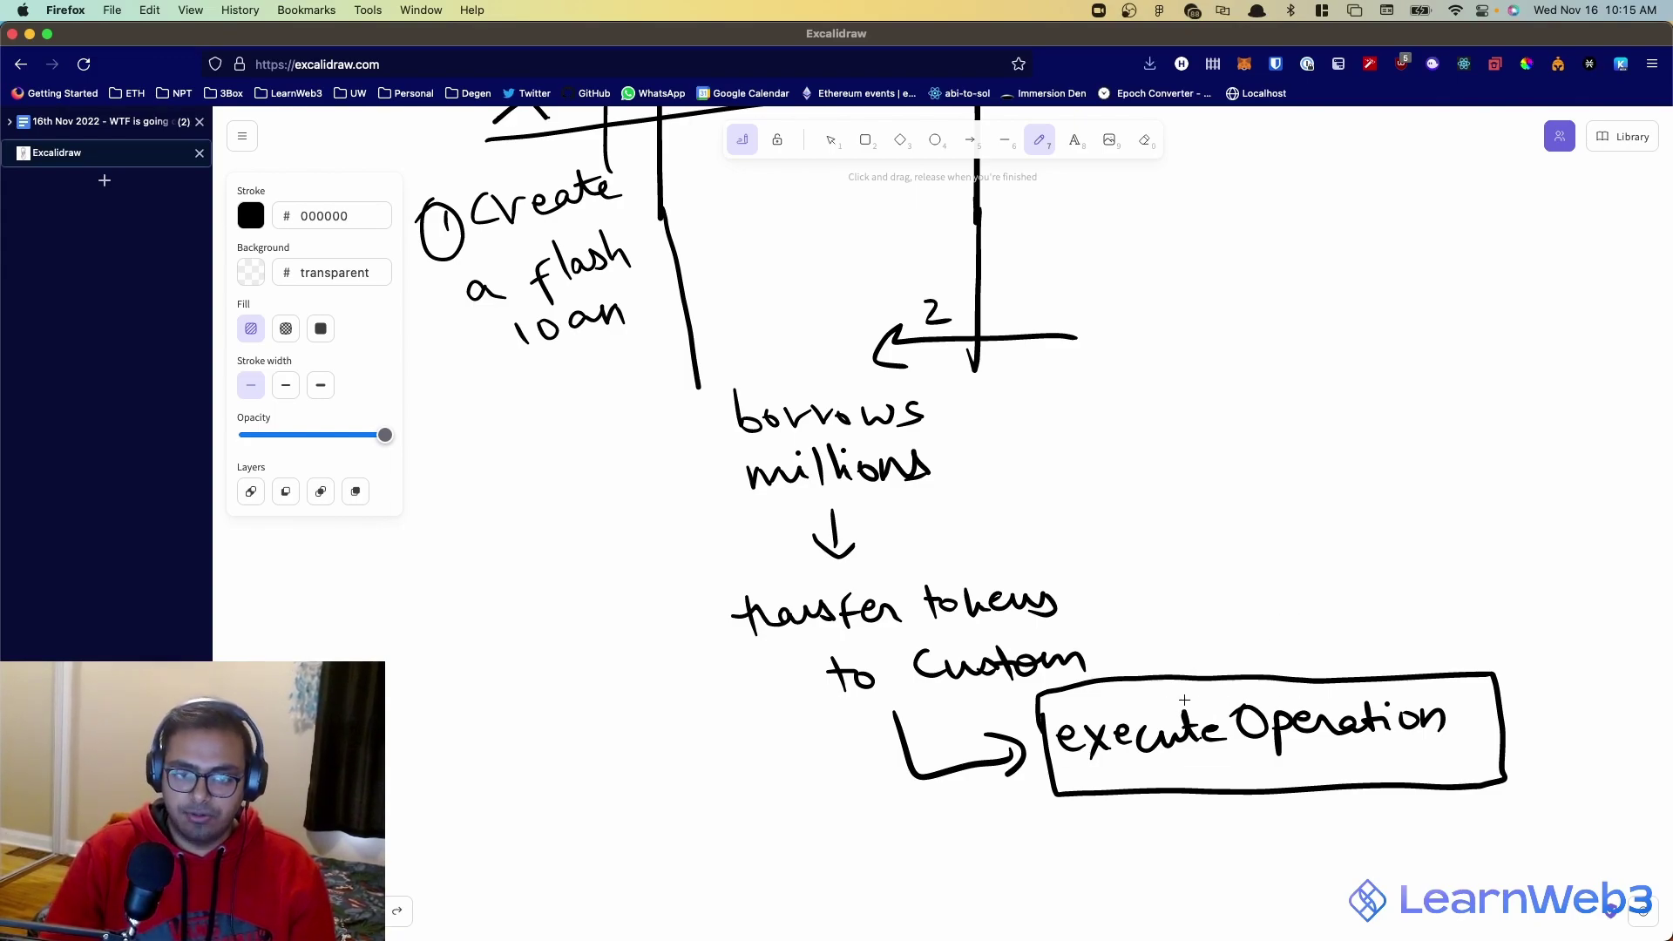
{"action": "scroll", "coordinate": [1185, 697], "scroll_direction": "down", "scroll_amount": 5}
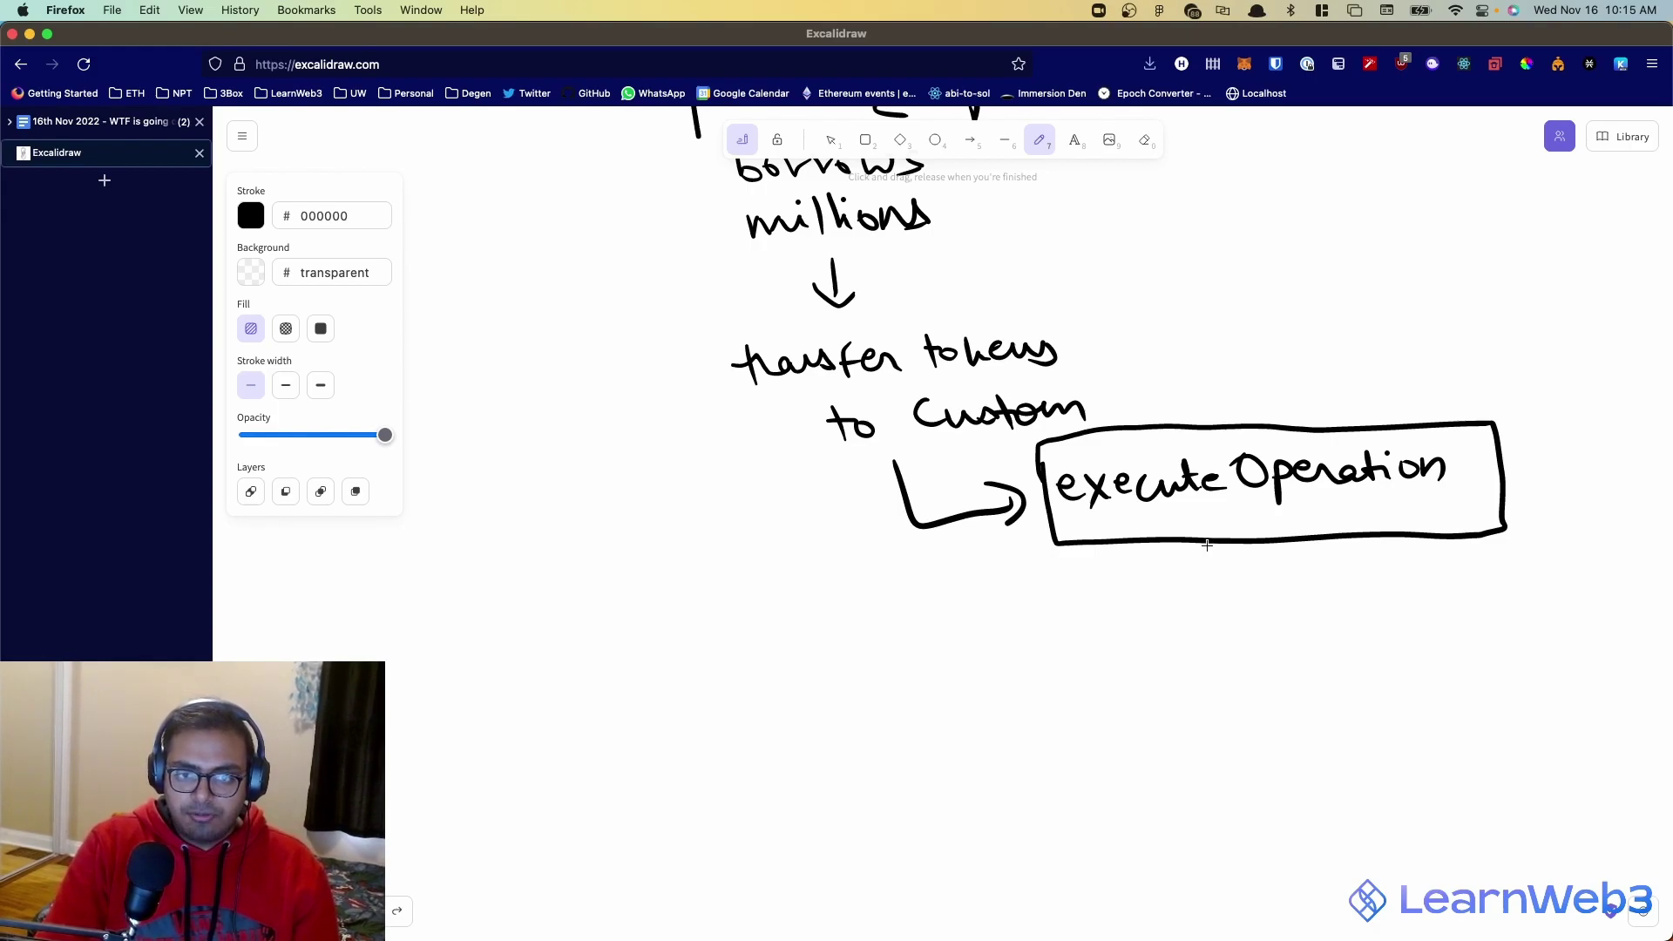
- Draw a down arrow from executeOperation marked with three question marks '???'
{"action": "mouse_move", "coordinate": [1207, 547]}
{"action": "left_mouse_down"}
{"action": "mouse_move", "coordinate": [1202, 694]}
{"action": "mouse_move", "coordinate": [1217, 677]}
{"action": "left_mouse_up"}
{"action": "mouse_move", "coordinate": [1263, 575]}
{"action": "left_mouse_down"}
{"action": "mouse_move", "coordinate": [1273, 604]}
{"action": "mouse_move", "coordinate": [1308, 608]}
{"action": "mouse_move", "coordinate": [1365, 570]}
{"action": "mouse_move", "coordinate": [1346, 614]}
{"action": "left_mouse_up"}
{"action": "left_click", "coordinate": [1270, 627]}
{"action": "left_click", "coordinate": [1306, 637]}
{"action": "left_click", "coordinate": [1350, 644]}
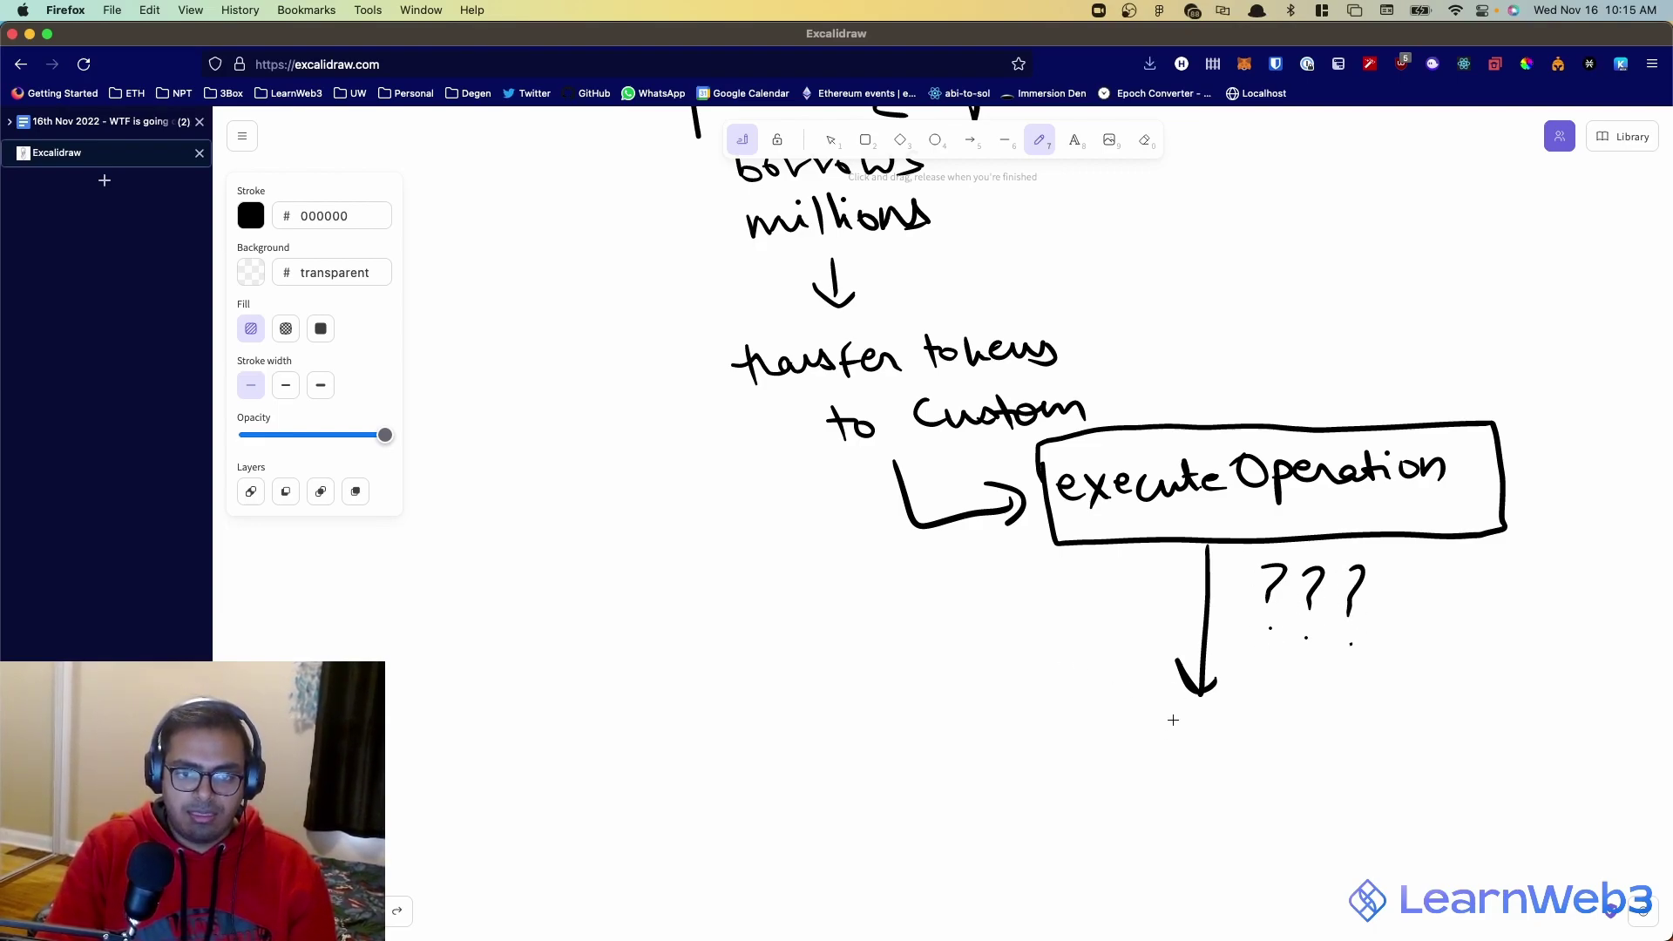
- Draw a leftward return arrow labelled 'send back loan + premium'
{"action": "mouse_move", "coordinate": [1187, 722]}
{"action": "left_mouse_down"}
{"action": "mouse_move", "coordinate": [945, 794]}
{"action": "mouse_move", "coordinate": [974, 809]}
{"action": "left_mouse_up"}
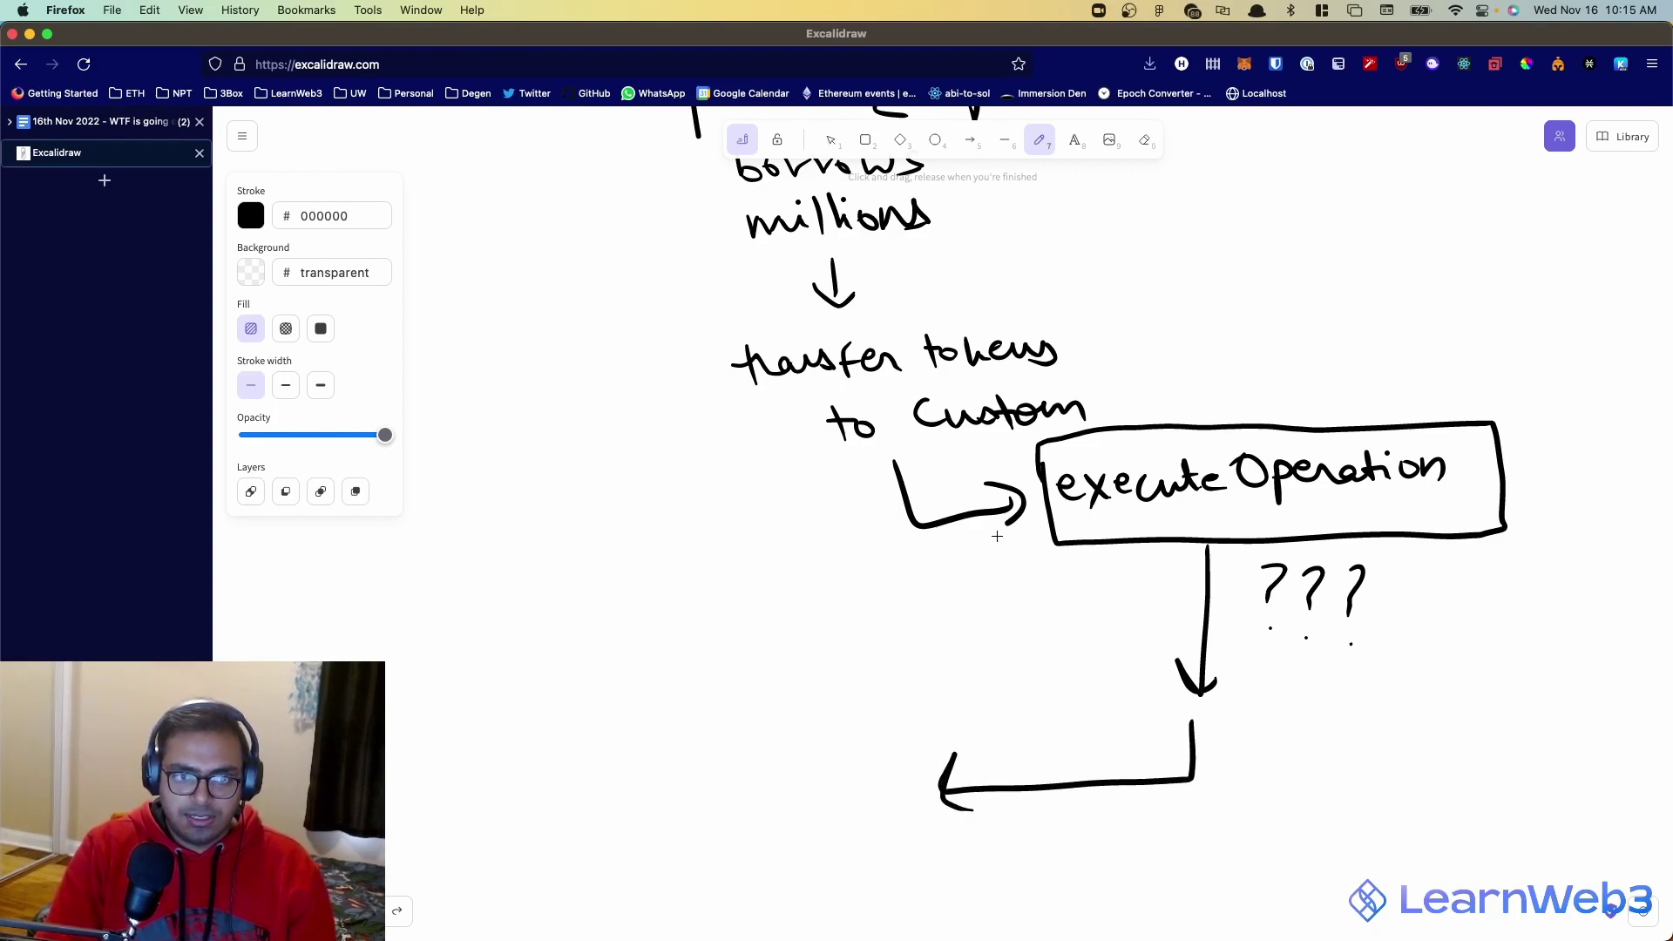
{"action": "left_click_drag", "start_coordinate": [965, 698], "coordinate": [1157, 649]}
{"action": "mouse_move", "coordinate": [995, 717]}
{"action": "left_mouse_down"}
{"action": "mouse_move", "coordinate": [1078, 733]}
{"action": "mouse_move", "coordinate": [1100, 712]}
{"action": "left_mouse_up"}
{"action": "mouse_move", "coordinate": [984, 838]}
{"action": "left_mouse_down"}
{"action": "mouse_move", "coordinate": [1016, 833]}
{"action": "mouse_move", "coordinate": [1009, 852]}
{"action": "mouse_move", "coordinate": [1207, 800]}
{"action": "left_mouse_up"}
- Write '1.1 mil back' beneath '+ premium'
{"action": "scroll", "coordinate": [1127, 710], "scroll_direction": "down", "scroll_amount": 2}
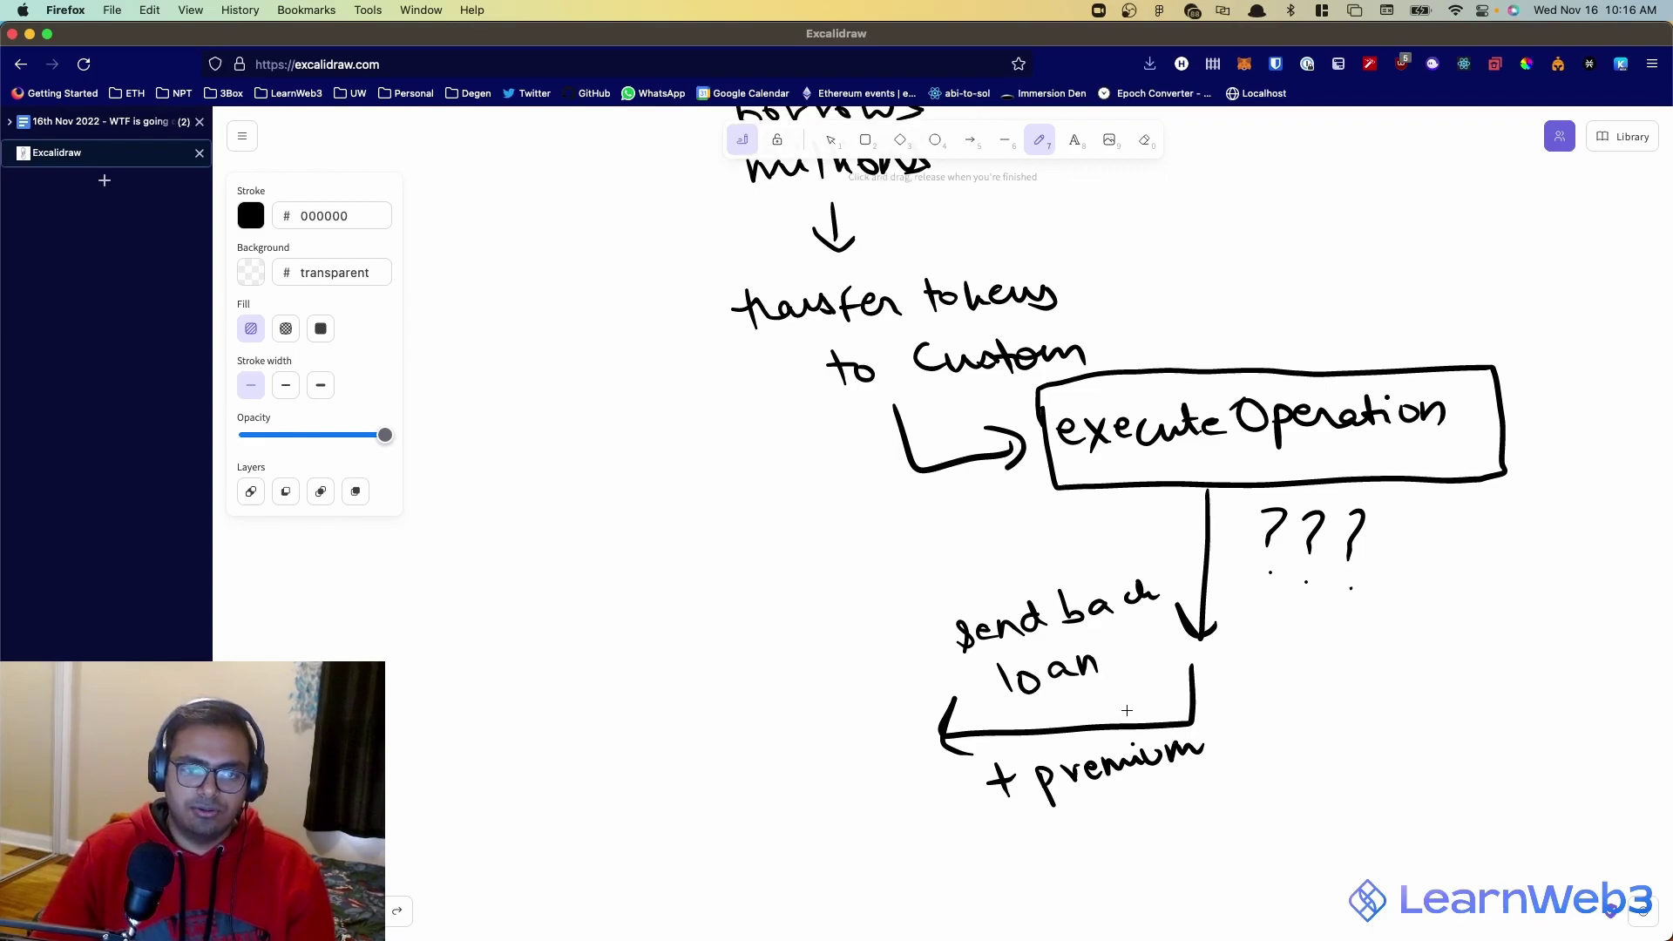
{"action": "scroll", "coordinate": [1054, 585], "scroll_direction": "down", "scroll_amount": 2}
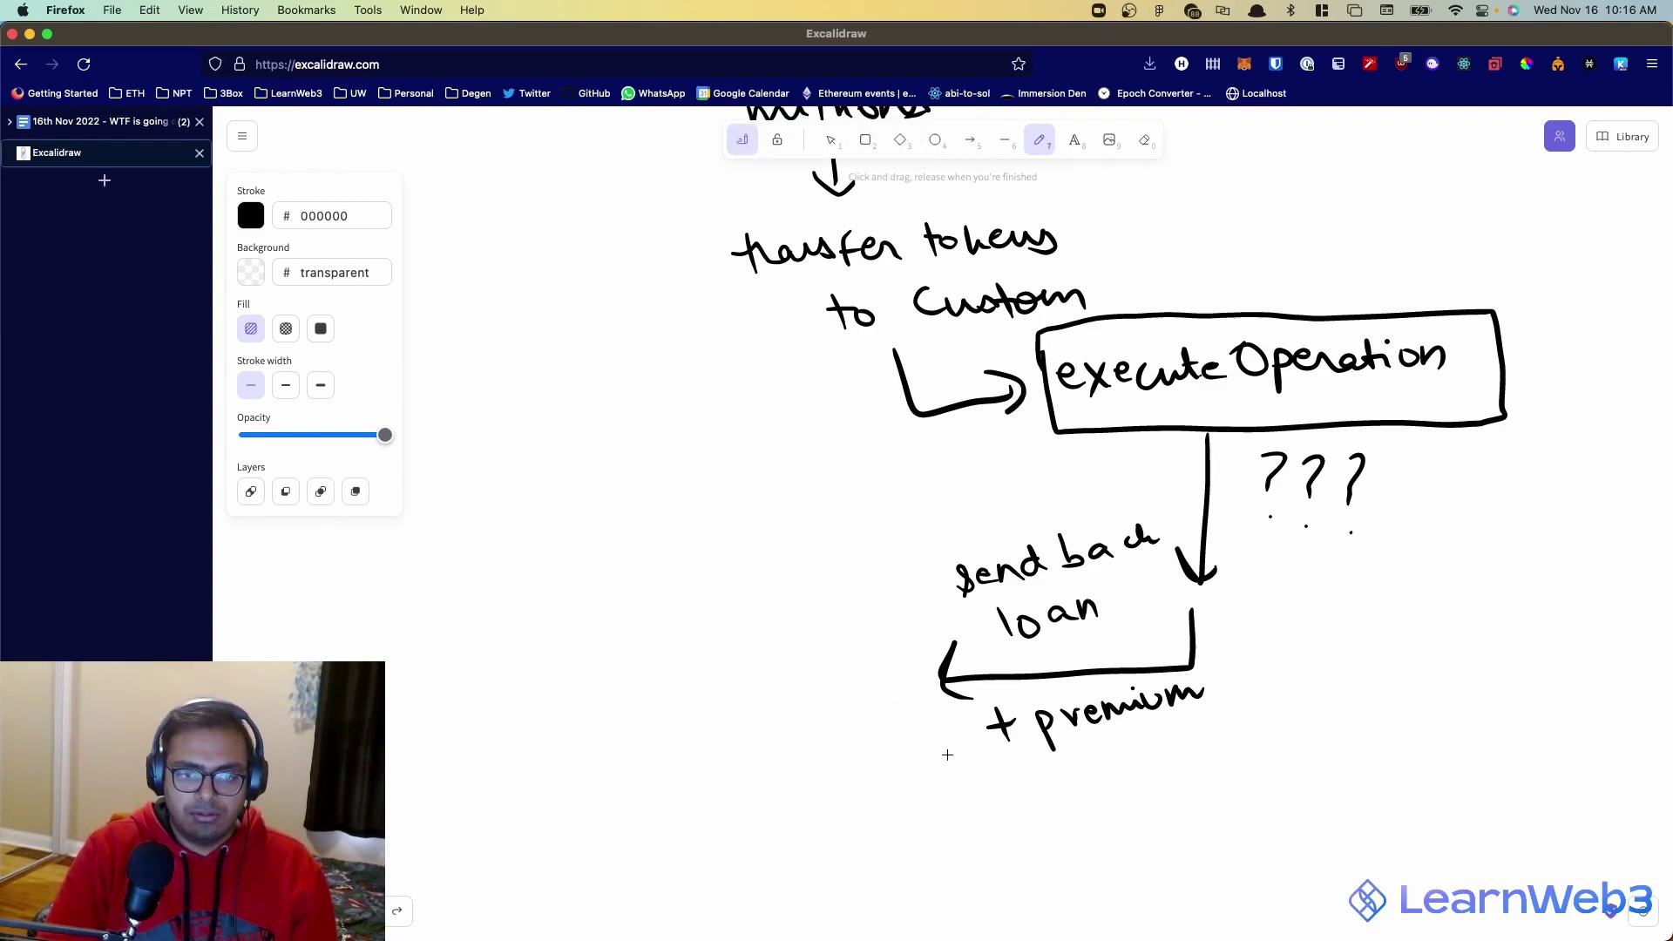
{"action": "mouse_move", "coordinate": [958, 783]}
{"action": "left_mouse_down"}
{"action": "mouse_move", "coordinate": [967, 828]}
{"action": "mouse_move", "coordinate": [1029, 802]}
{"action": "mouse_move", "coordinate": [1055, 825]}
{"action": "mouse_move", "coordinate": [1130, 814]}
{"action": "left_mouse_up"}
{"action": "left_click", "coordinate": [1003, 826]}
{"action": "mouse_move", "coordinate": [1143, 771]}
{"action": "left_mouse_down"}
{"action": "mouse_move", "coordinate": [1148, 818]}
{"action": "mouse_move", "coordinate": [1092, 855]}
{"action": "mouse_move", "coordinate": [1117, 855]}
{"action": "left_mouse_up"}
{"action": "left_click_drag", "start_coordinate": [1132, 842], "coordinate": [1178, 855]}
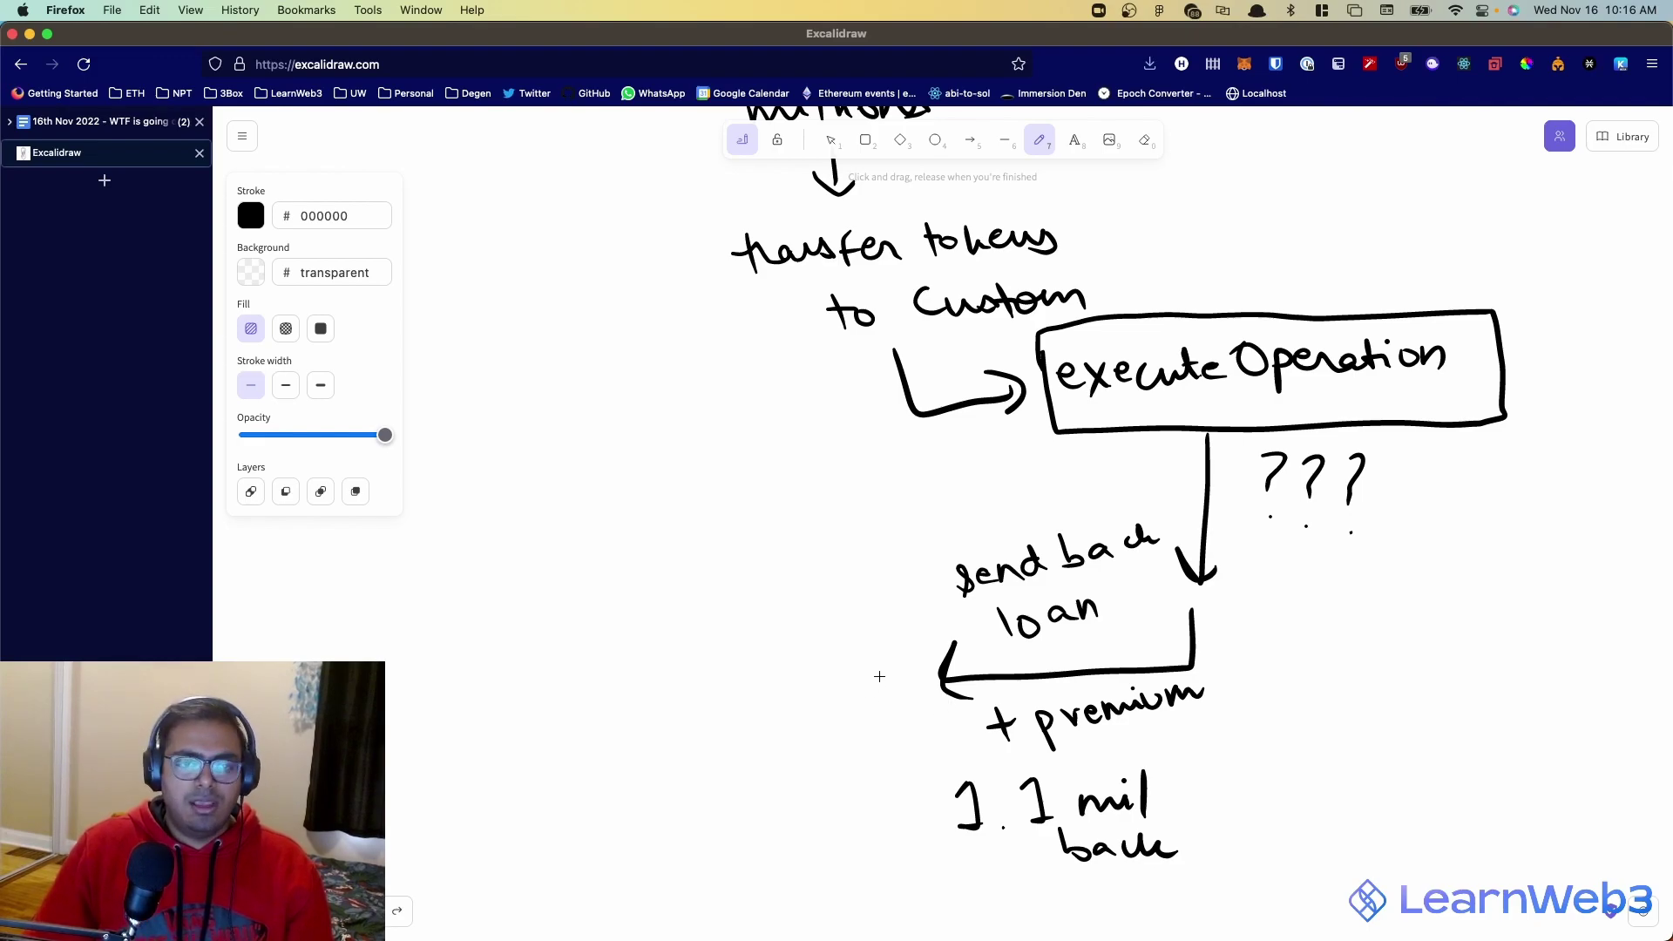
- Scroll the canvas down past '1.1 mil back' to blank space below the flow
{"action": "scroll", "coordinate": [879, 677], "scroll_direction": "up", "scroll_amount": 7}
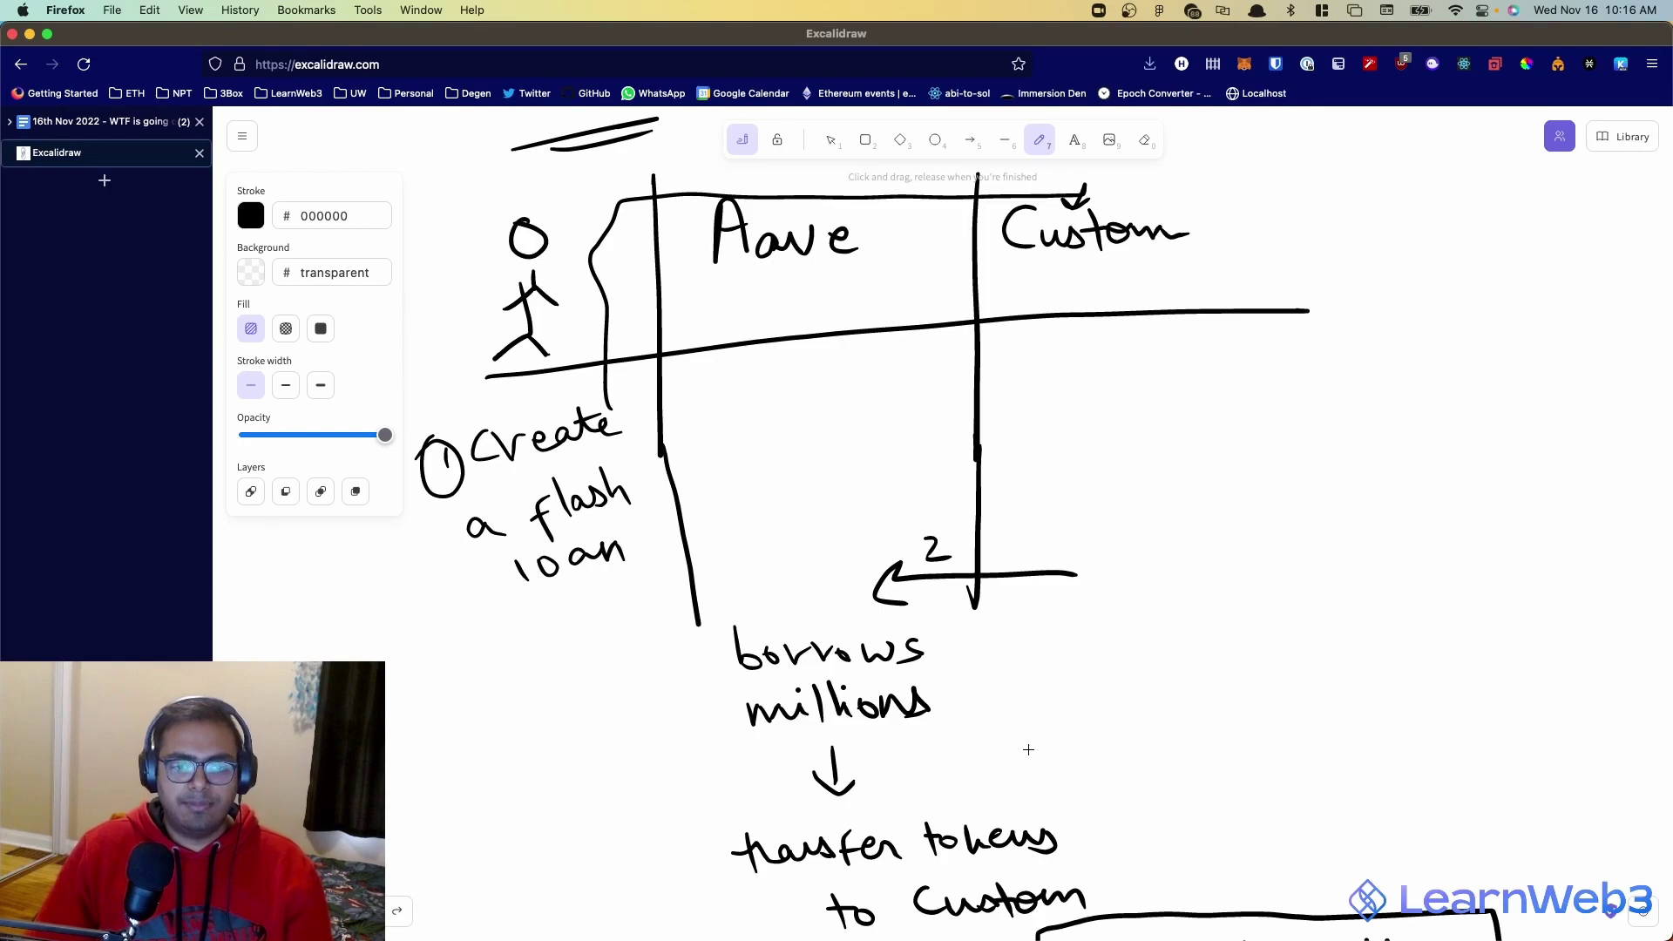
{"action": "scroll", "coordinate": [1028, 750], "scroll_direction": "down", "scroll_amount": 1}
{"action": "scroll", "coordinate": [1028, 749], "scroll_direction": "down", "scroll_amount": 2}
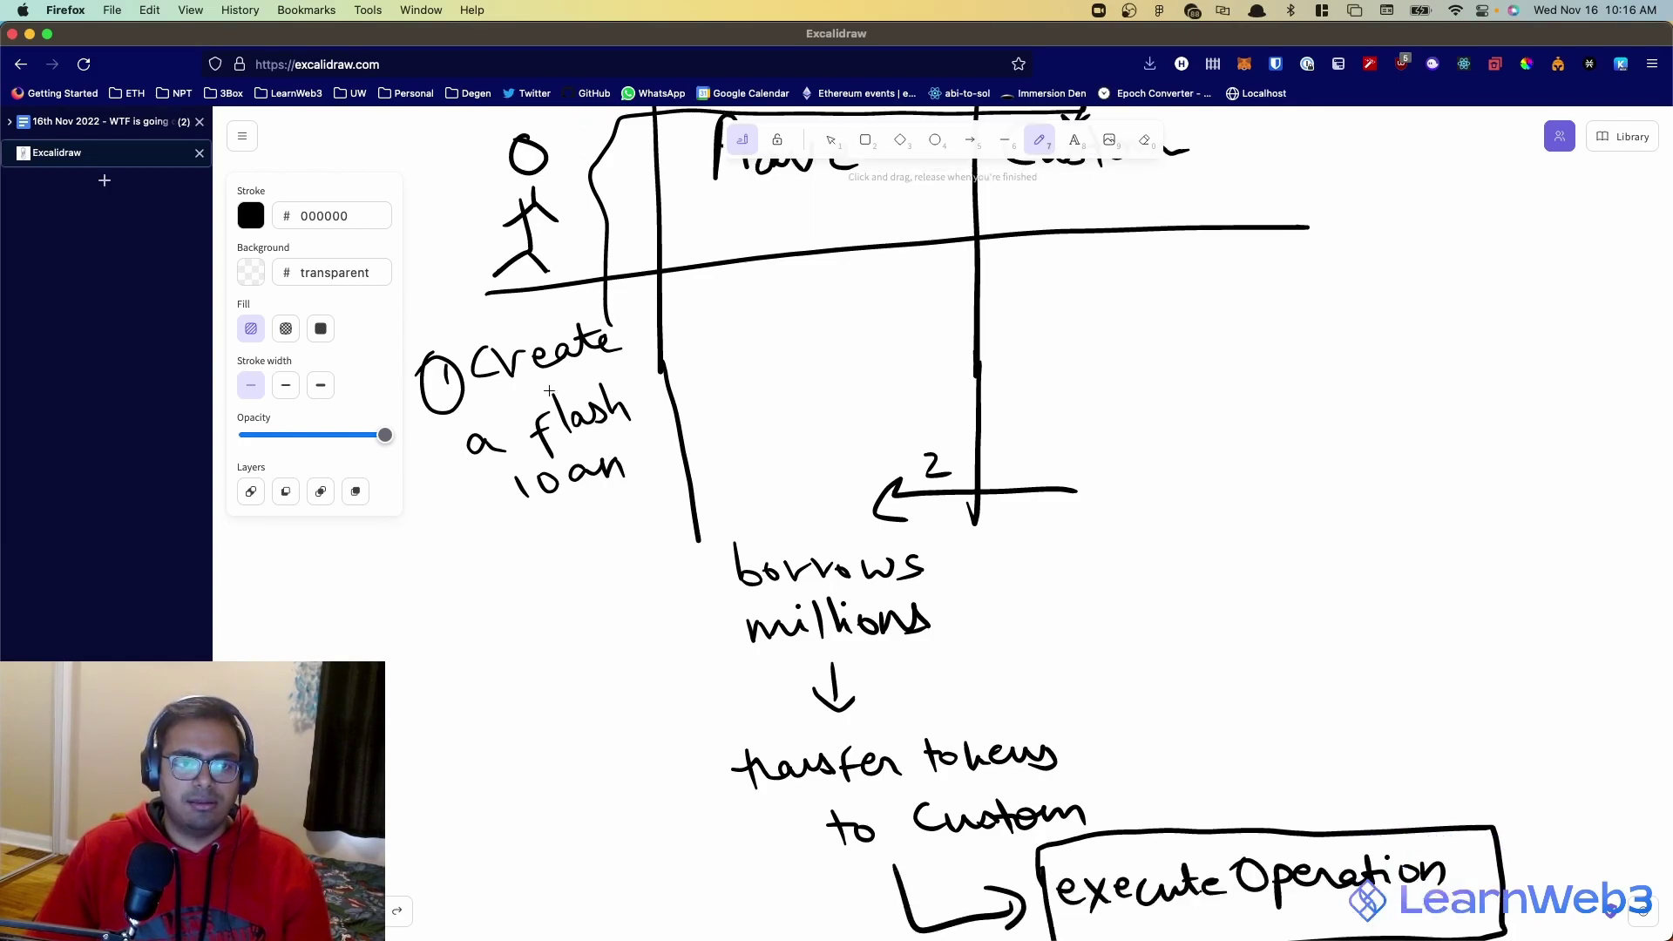
{"action": "mouse_move", "coordinate": [606, 318]}
{"action": "left_mouse_down"}
{"action": "mouse_move", "coordinate": [455, 305]}
{"action": "mouse_move", "coordinate": [451, 501]}
{"action": "mouse_move", "coordinate": [714, 512]}
{"action": "mouse_move", "coordinate": [653, 317]}
{"action": "mouse_move", "coordinate": [608, 324]}
{"action": "left_mouse_up"}
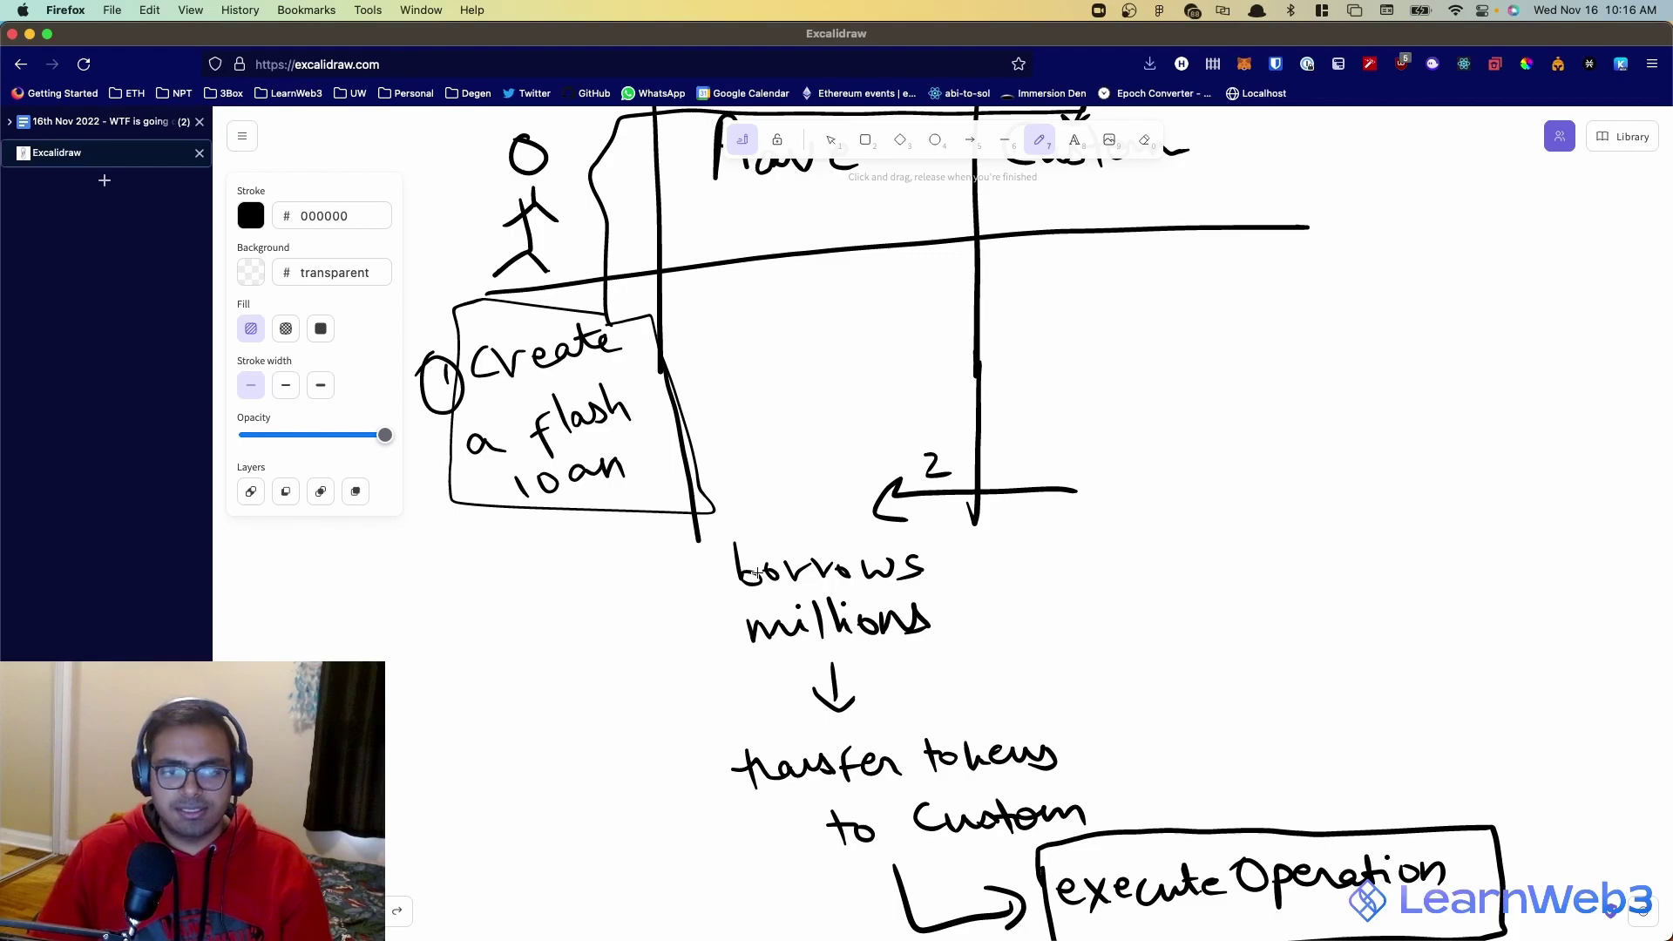
{"action": "scroll", "coordinate": [1438, 775], "scroll_direction": "down", "scroll_amount": 5}
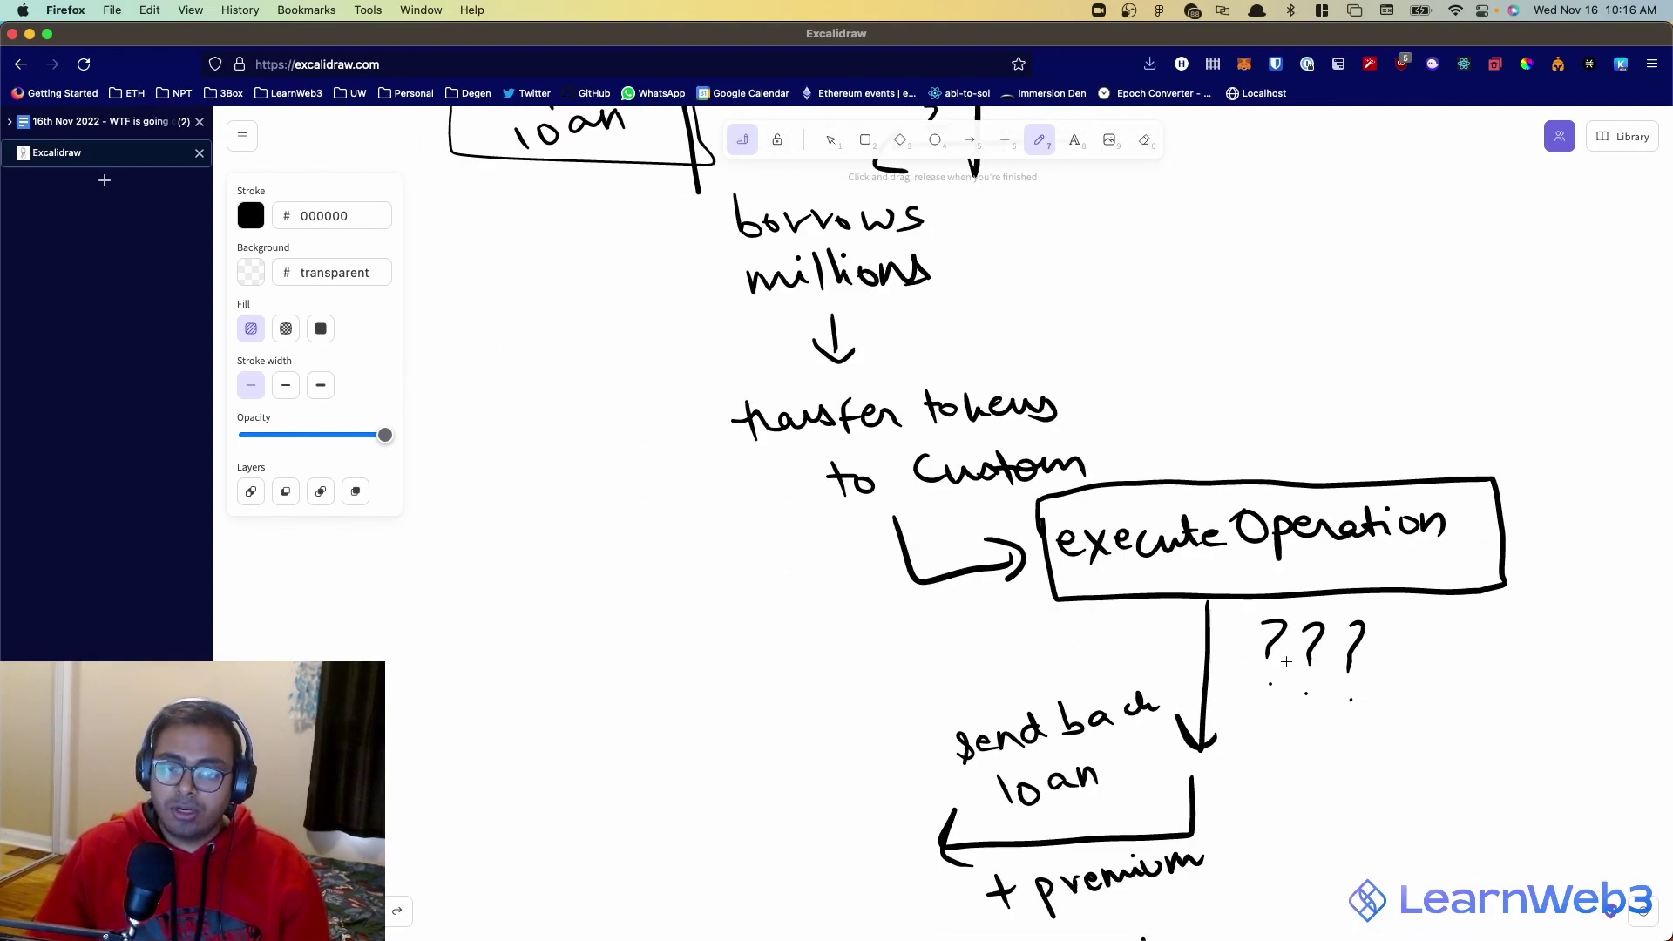
{"action": "scroll", "coordinate": [1288, 674], "scroll_direction": "down", "scroll_amount": 2}
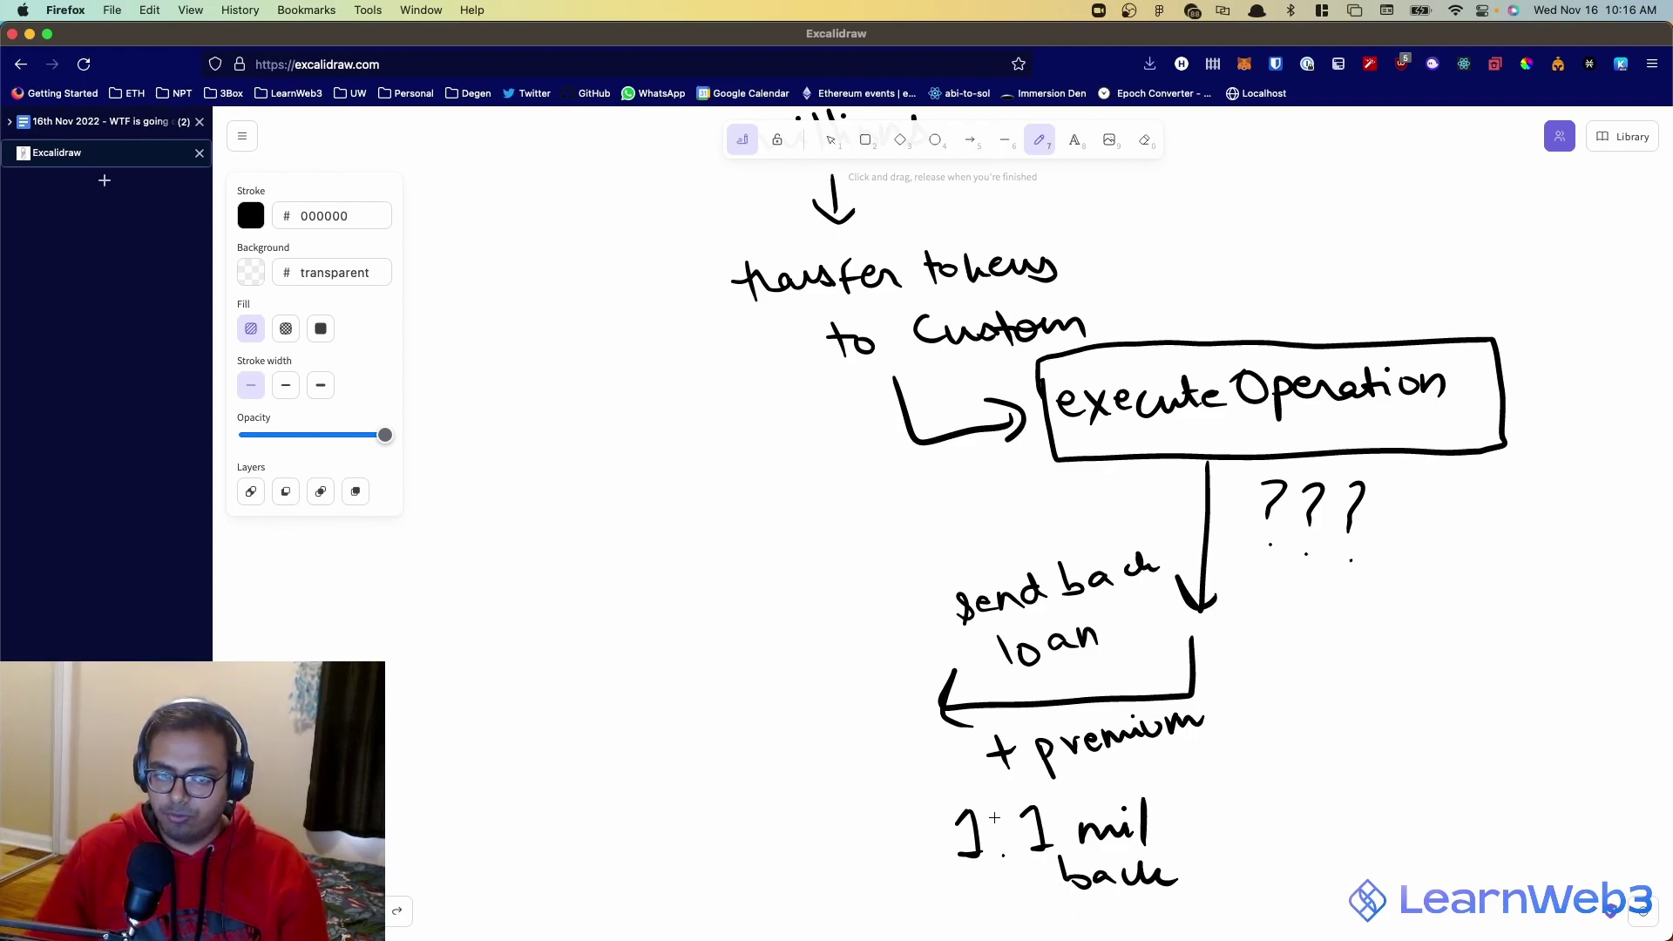
{"action": "scroll", "coordinate": [972, 792], "scroll_direction": "down", "scroll_amount": 5}
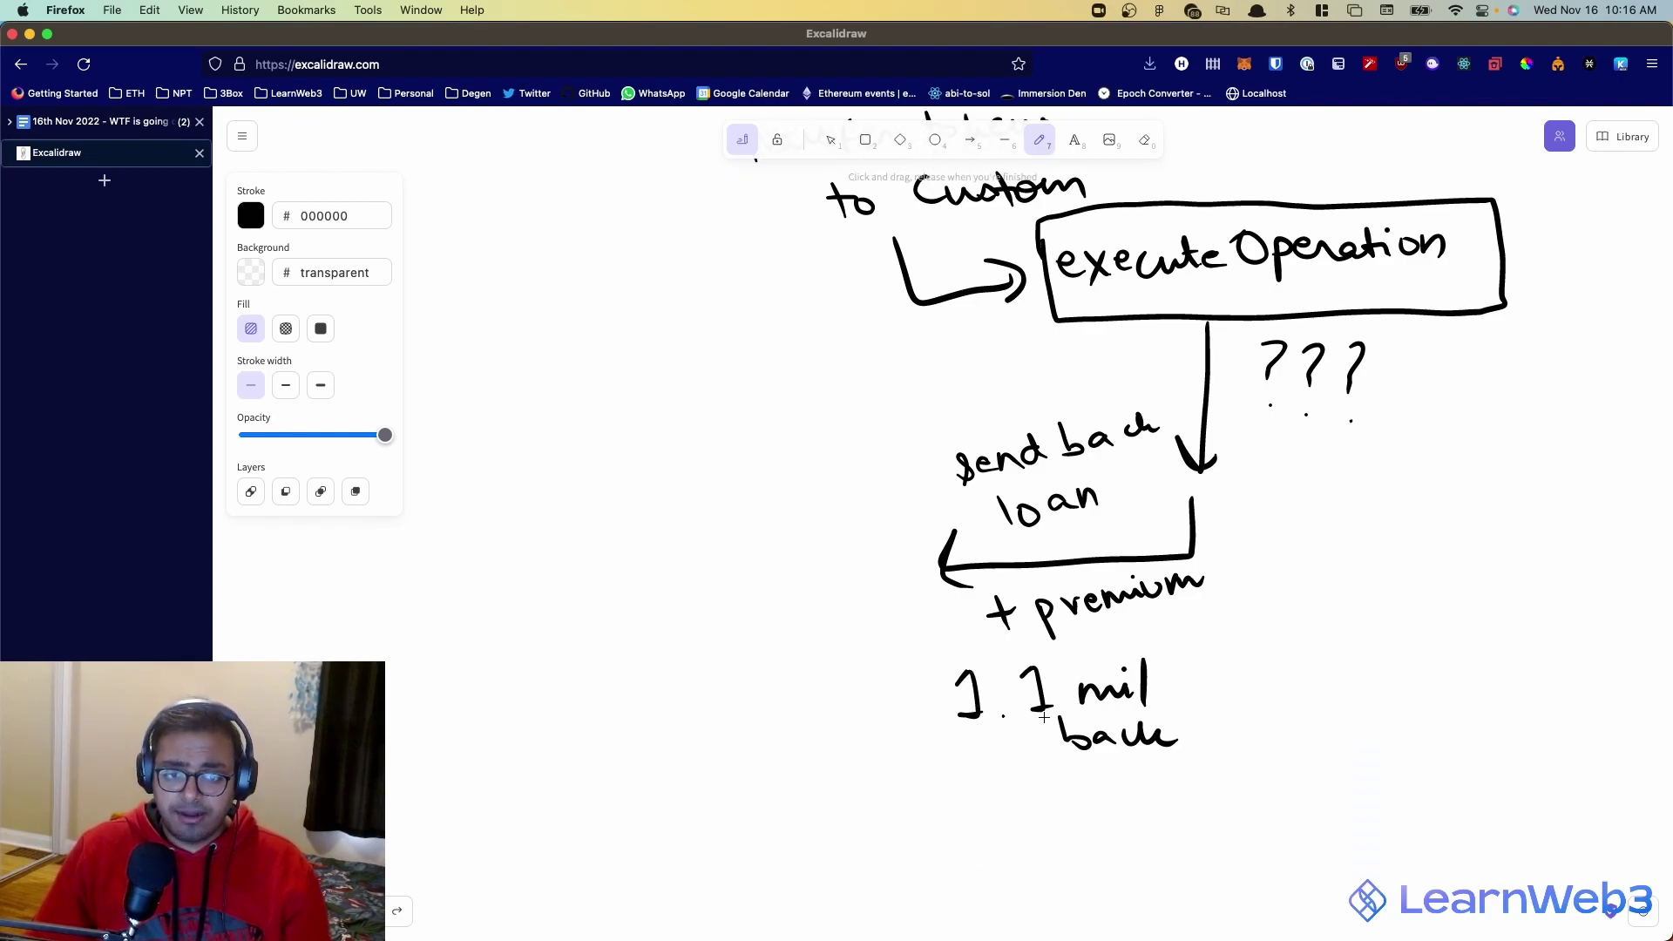
{"action": "scroll", "coordinate": [914, 639], "scroll_direction": "down", "scroll_amount": 6}
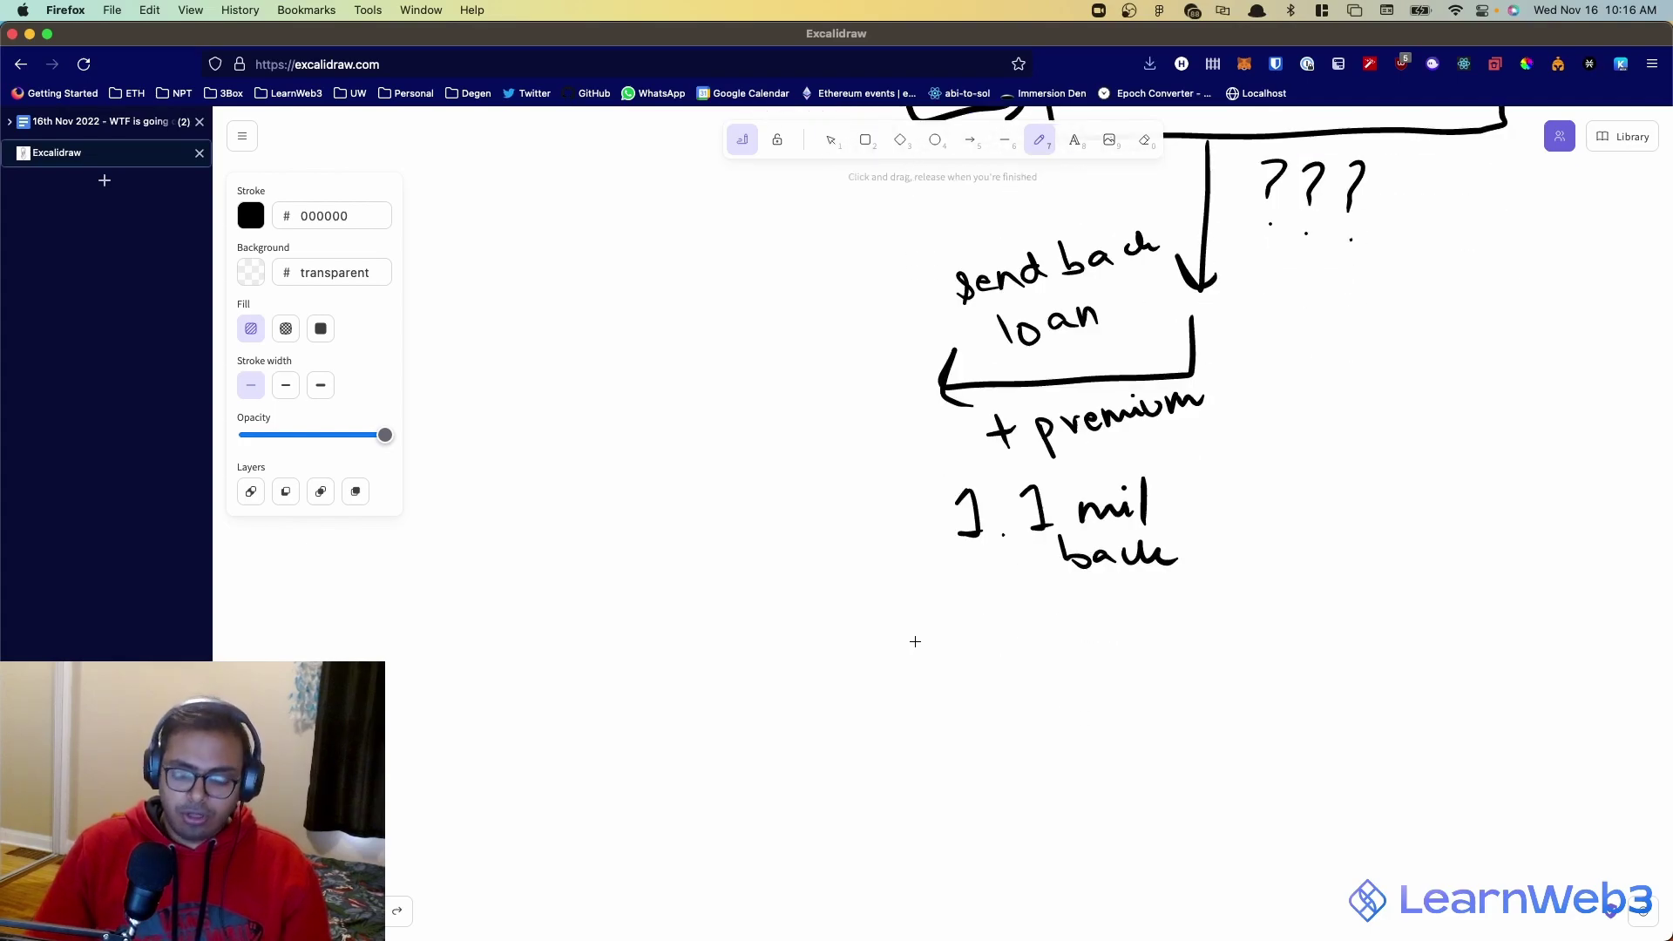
- Handwrite 'All of this' below the '1.1 mil back' note
{"action": "left_click_drag", "start_coordinate": [552, 709], "coordinate": [582, 705]}
{"action": "left_click_drag", "start_coordinate": [558, 690], "coordinate": [601, 703]}
{"action": "left_click_drag", "start_coordinate": [613, 667], "coordinate": [621, 702]}
{"action": "left_click_drag", "start_coordinate": [708, 672], "coordinate": [730, 710]}
{"action": "left_click_drag", "start_coordinate": [719, 695], "coordinate": [743, 688]}
{"action": "left_click_drag", "start_coordinate": [829, 655], "coordinate": [832, 688]}
{"action": "mouse_move", "coordinate": [809, 667]}
{"action": "left_mouse_down"}
{"action": "mouse_move", "coordinate": [843, 659]}
{"action": "mouse_move", "coordinate": [912, 684]}
{"action": "mouse_move", "coordinate": [933, 662]}
{"action": "left_mouse_up"}
- Add an arrow beneath it pointing to '1 txn'
{"action": "mouse_move", "coordinate": [714, 776]}
{"action": "left_mouse_down"}
{"action": "mouse_move", "coordinate": [785, 766]}
{"action": "mouse_move", "coordinate": [770, 787]}
{"action": "left_mouse_up"}
{"action": "mouse_move", "coordinate": [850, 738]}
{"action": "left_mouse_down"}
{"action": "mouse_move", "coordinate": [870, 729]}
{"action": "mouse_move", "coordinate": [874, 777]}
{"action": "left_mouse_up"}
{"action": "left_click_drag", "start_coordinate": [863, 780], "coordinate": [893, 772]}
{"action": "left_click_drag", "start_coordinate": [970, 719], "coordinate": [973, 764]}
{"action": "left_click_drag", "start_coordinate": [939, 745], "coordinate": [1012, 759]}
{"action": "mouse_move", "coordinate": [1013, 751]}
{"action": "left_mouse_down"}
{"action": "mouse_move", "coordinate": [1037, 734]}
{"action": "mouse_move", "coordinate": [1052, 755]}
{"action": "left_mouse_up"}
- Start a new point with an arrow and write 'fail to pay back'
{"action": "scroll", "coordinate": [1049, 702], "scroll_direction": "down", "scroll_amount": 3}
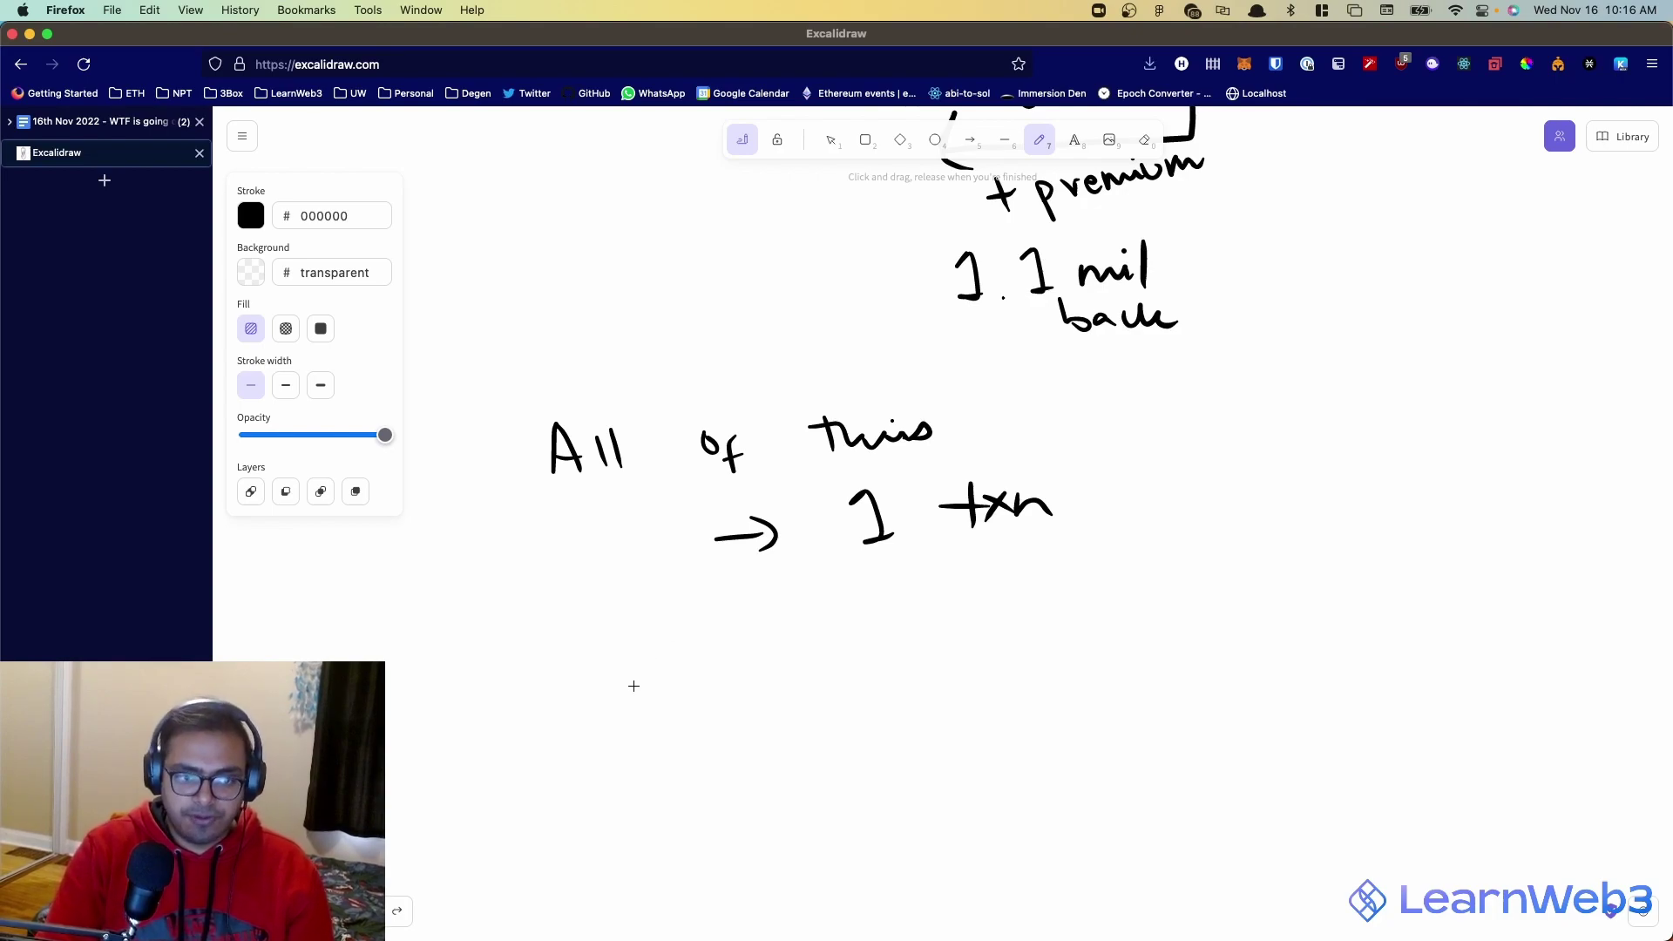
{"action": "left_click_drag", "start_coordinate": [629, 671], "coordinate": [671, 668]}
{"action": "left_click_drag", "start_coordinate": [655, 649], "coordinate": [663, 686]}
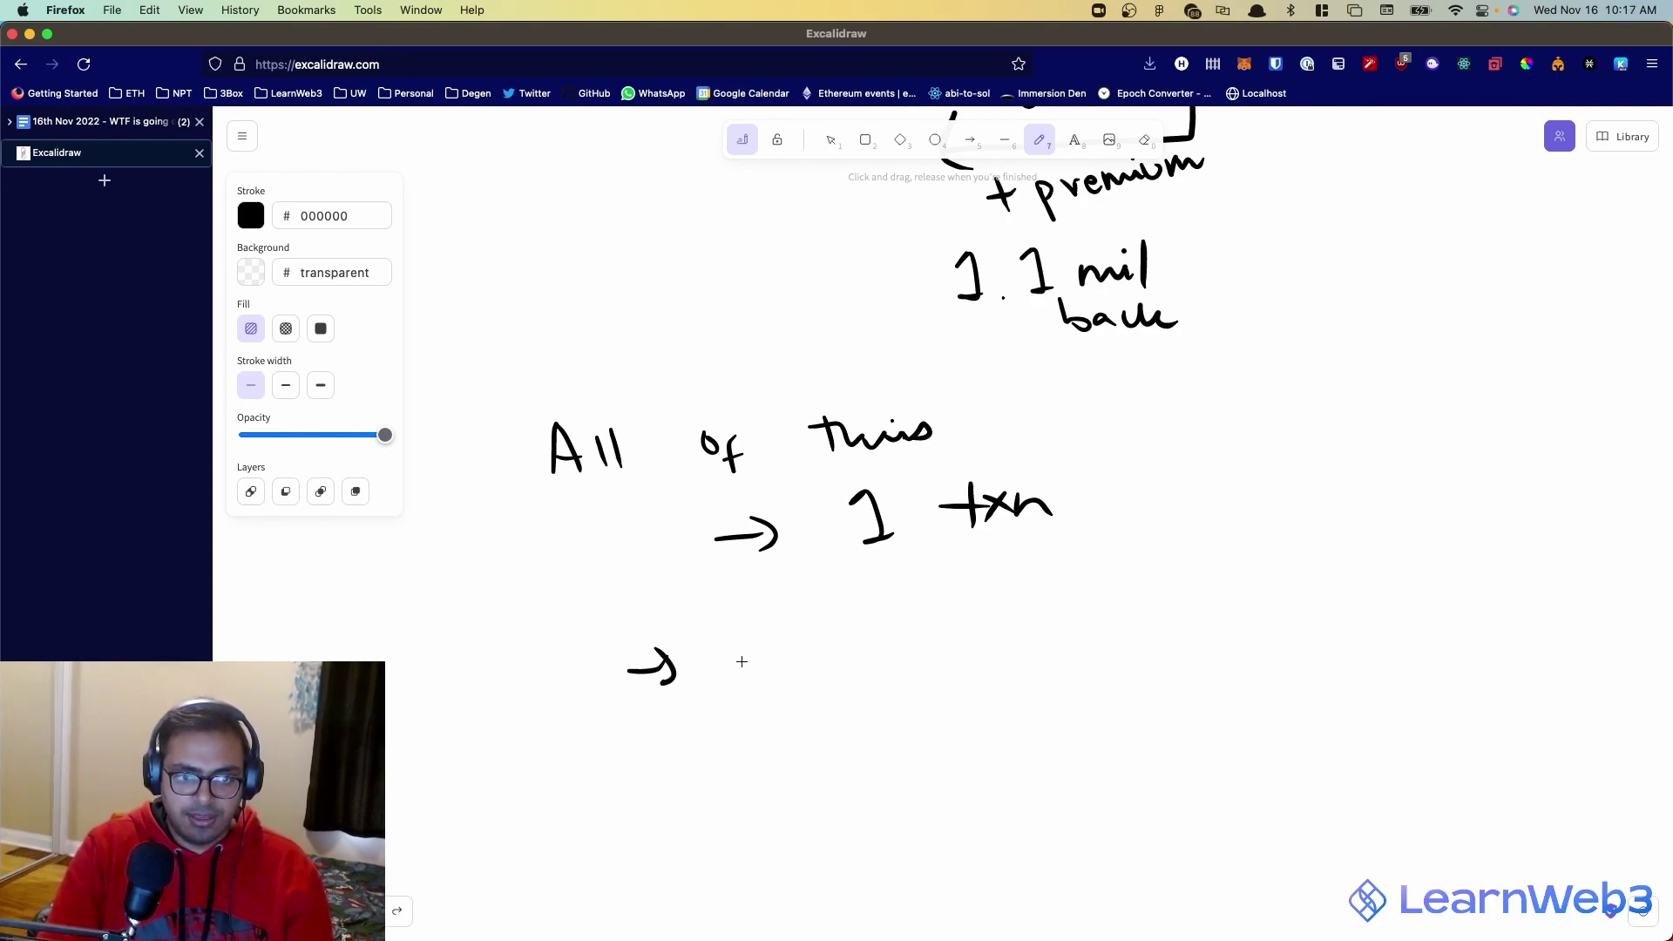
{"action": "mouse_move", "coordinate": [757, 646]}
{"action": "left_mouse_down"}
{"action": "mouse_move", "coordinate": [749, 702]}
{"action": "mouse_move", "coordinate": [770, 669]}
{"action": "left_mouse_up"}
{"action": "left_click_drag", "start_coordinate": [789, 656], "coordinate": [817, 673]}
{"action": "mouse_move", "coordinate": [830, 632]}
{"action": "left_mouse_down"}
{"action": "mouse_move", "coordinate": [834, 672]}
{"action": "mouse_move", "coordinate": [896, 664]}
{"action": "left_mouse_up"}
{"action": "left_click_drag", "start_coordinate": [873, 647], "coordinate": [904, 647]}
{"action": "mouse_move", "coordinate": [993, 647]}
{"action": "left_mouse_down"}
{"action": "mouse_move", "coordinate": [996, 687]}
{"action": "mouse_move", "coordinate": [1012, 652]}
{"action": "left_mouse_up"}
{"action": "mouse_move", "coordinate": [1035, 651]}
{"action": "left_mouse_down"}
{"action": "mouse_move", "coordinate": [1073, 668]}
{"action": "mouse_move", "coordinate": [1054, 699]}
{"action": "left_mouse_up"}
{"action": "mouse_move", "coordinate": [1143, 616]}
{"action": "left_mouse_down"}
{"action": "mouse_move", "coordinate": [1145, 661]}
{"action": "mouse_move", "coordinate": [1170, 655]}
{"action": "left_mouse_up"}
{"action": "left_click_drag", "start_coordinate": [1195, 643], "coordinate": [1220, 653]}
{"action": "mouse_move", "coordinate": [1242, 615]}
{"action": "left_mouse_down"}
{"action": "mouse_move", "coordinate": [1246, 649]}
{"action": "mouse_move", "coordinate": [1276, 643]}
{"action": "left_mouse_up"}
- Write 'txn Fails' beneath 'fail to pay back'
{"action": "left_click_drag", "start_coordinate": [812, 741], "coordinate": [819, 789]}
{"action": "left_click_drag", "start_coordinate": [799, 768], "coordinate": [870, 777]}
{"action": "mouse_move", "coordinate": [866, 754]}
{"action": "left_mouse_down"}
{"action": "mouse_move", "coordinate": [843, 784]}
{"action": "mouse_move", "coordinate": [924, 781]}
{"action": "left_mouse_up"}
{"action": "left_click_drag", "start_coordinate": [1009, 745], "coordinate": [991, 793]}
{"action": "left_click_drag", "start_coordinate": [985, 768], "coordinate": [1050, 775]}
{"action": "mouse_move", "coordinate": [1056, 757]}
{"action": "left_mouse_down"}
{"action": "mouse_move", "coordinate": [1057, 774]}
{"action": "mouse_move", "coordinate": [1087, 772]}
{"action": "left_mouse_up"}
{"action": "scroll", "coordinate": [989, 299], "scroll_direction": "up", "scroll_amount": 8}
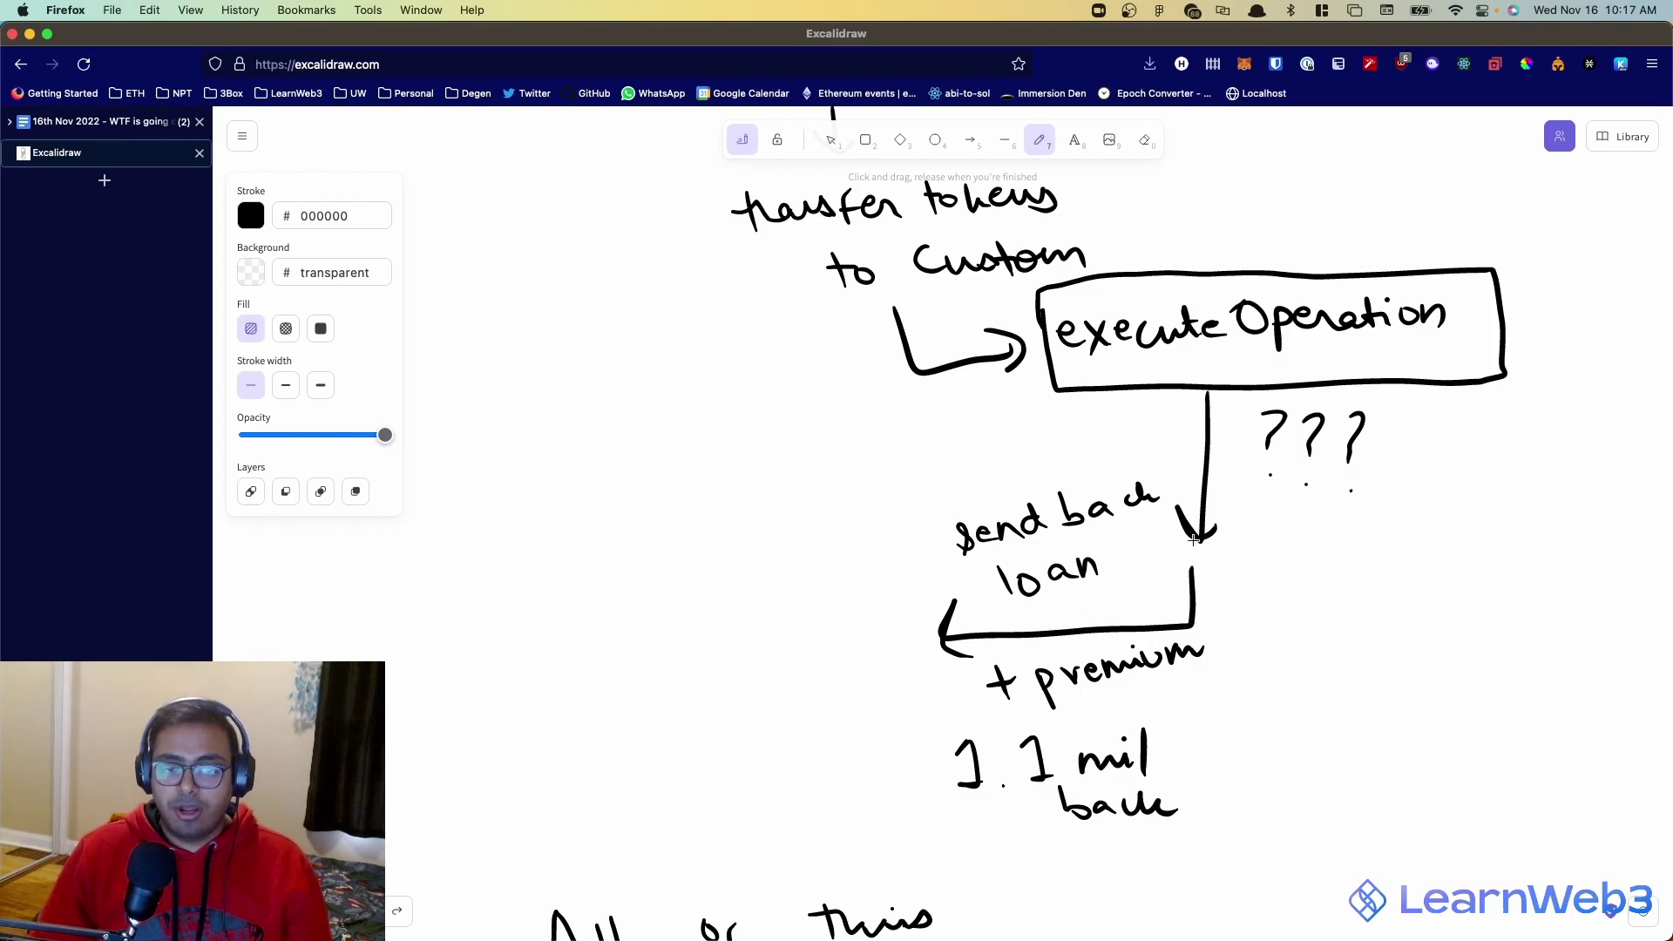
- Handwrite 'atomicity' below 'txn Fails'
{"action": "scroll", "coordinate": [1186, 556], "scroll_direction": "down", "scroll_amount": 7}
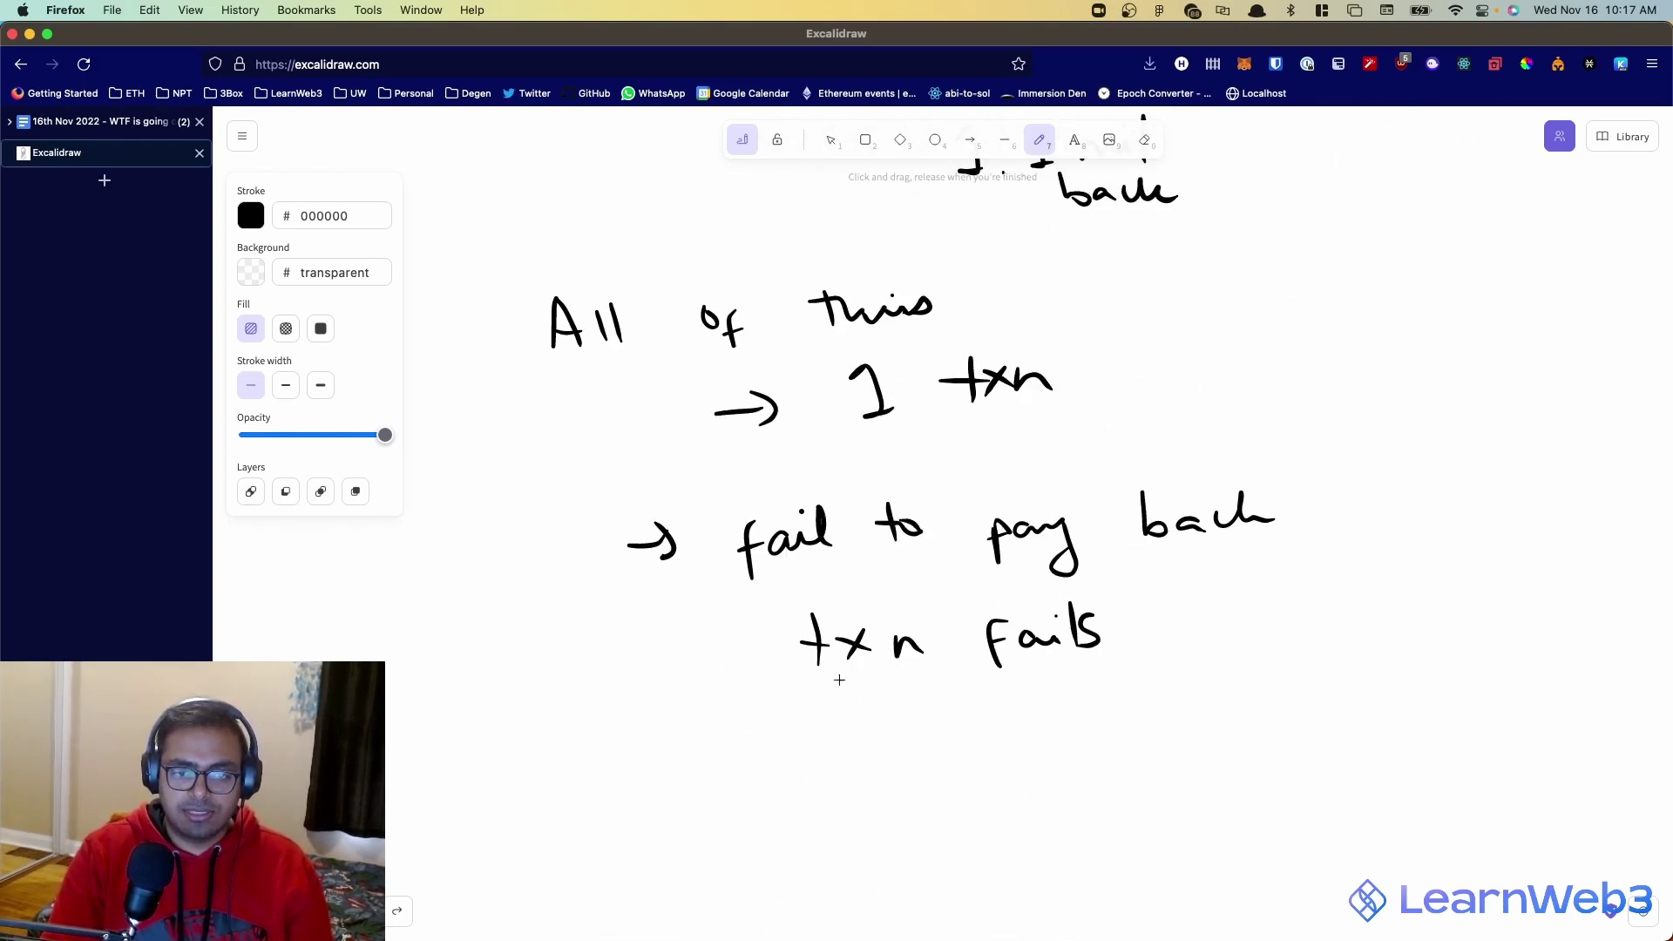
{"action": "mouse_move", "coordinate": [716, 747]}
{"action": "left_mouse_down"}
{"action": "mouse_move", "coordinate": [726, 772]}
{"action": "mouse_move", "coordinate": [742, 767]}
{"action": "left_mouse_up"}
{"action": "left_click_drag", "start_coordinate": [724, 746], "coordinate": [760, 742]}
{"action": "mouse_move", "coordinate": [767, 742]}
{"action": "left_mouse_down"}
{"action": "mouse_move", "coordinate": [819, 757]}
{"action": "mouse_move", "coordinate": [906, 733]}
{"action": "mouse_move", "coordinate": [952, 784]}
{"action": "left_mouse_up"}
{"action": "left_click", "coordinate": [965, 748]}
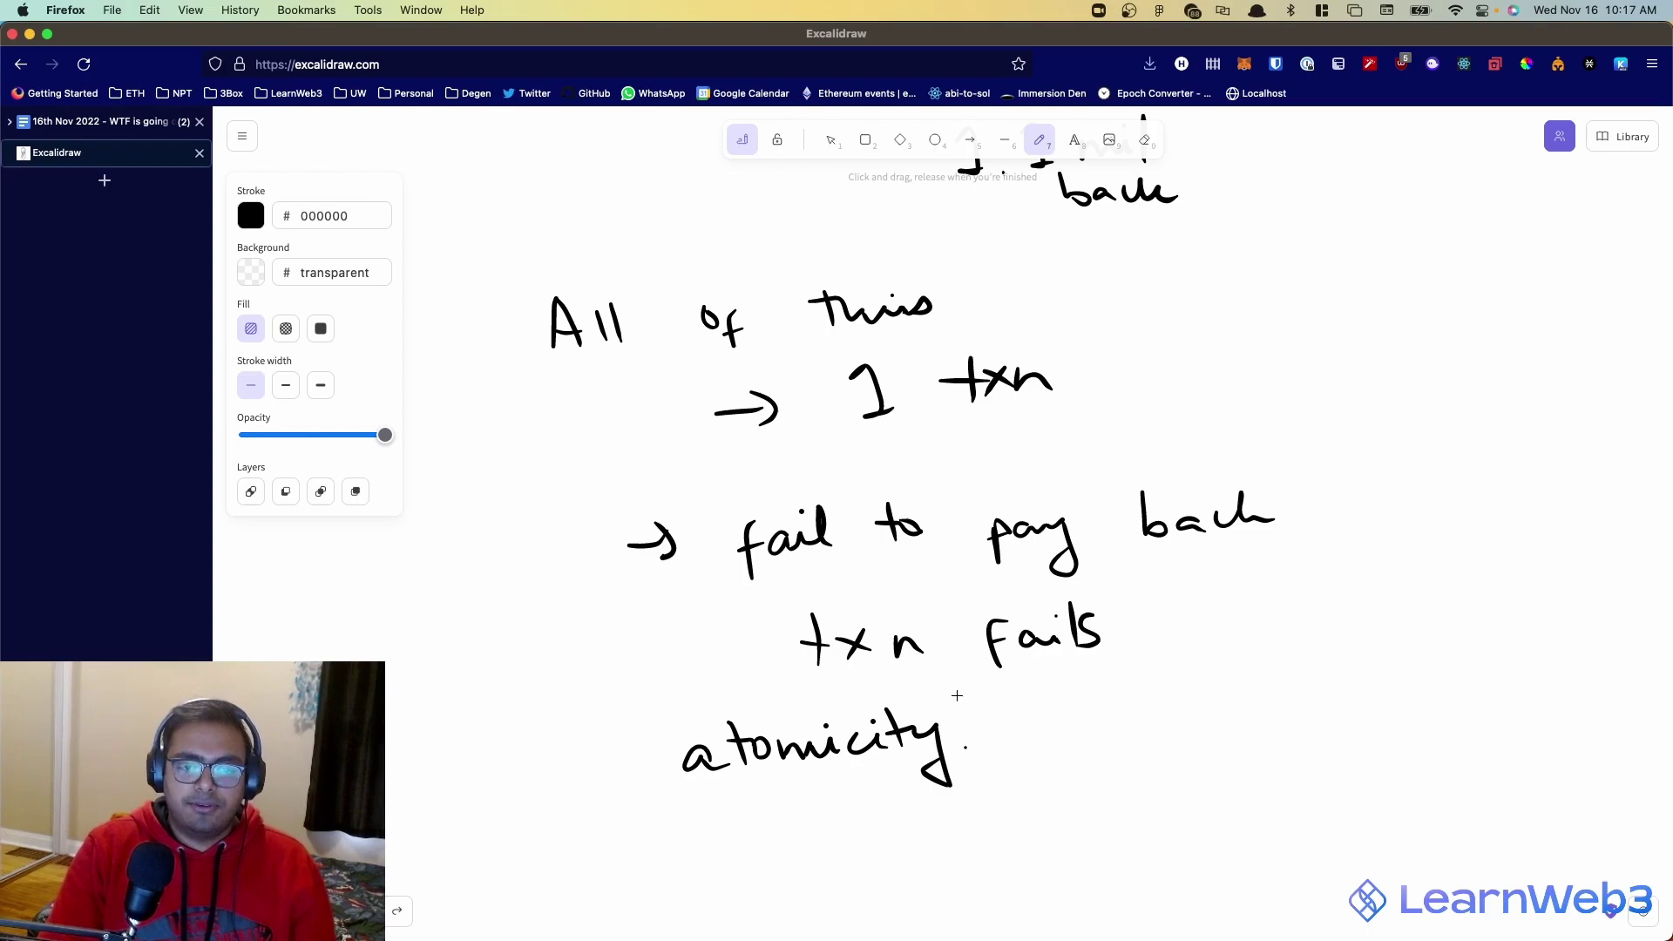
- Double-underline 'Fails' and draw an upward arrow to the right of the notes
{"action": "left_click_drag", "start_coordinate": [950, 698], "coordinate": [1082, 683]}
{"action": "left_click_drag", "start_coordinate": [962, 712], "coordinate": [1089, 697]}
{"action": "mouse_move", "coordinate": [1286, 806]}
{"action": "left_mouse_down"}
{"action": "mouse_move", "coordinate": [1279, 635]}
{"action": "mouse_move", "coordinate": [1243, 660]}
{"action": "left_mouse_up"}
{"action": "left_click_drag", "start_coordinate": [1278, 625], "coordinate": [1307, 658]}
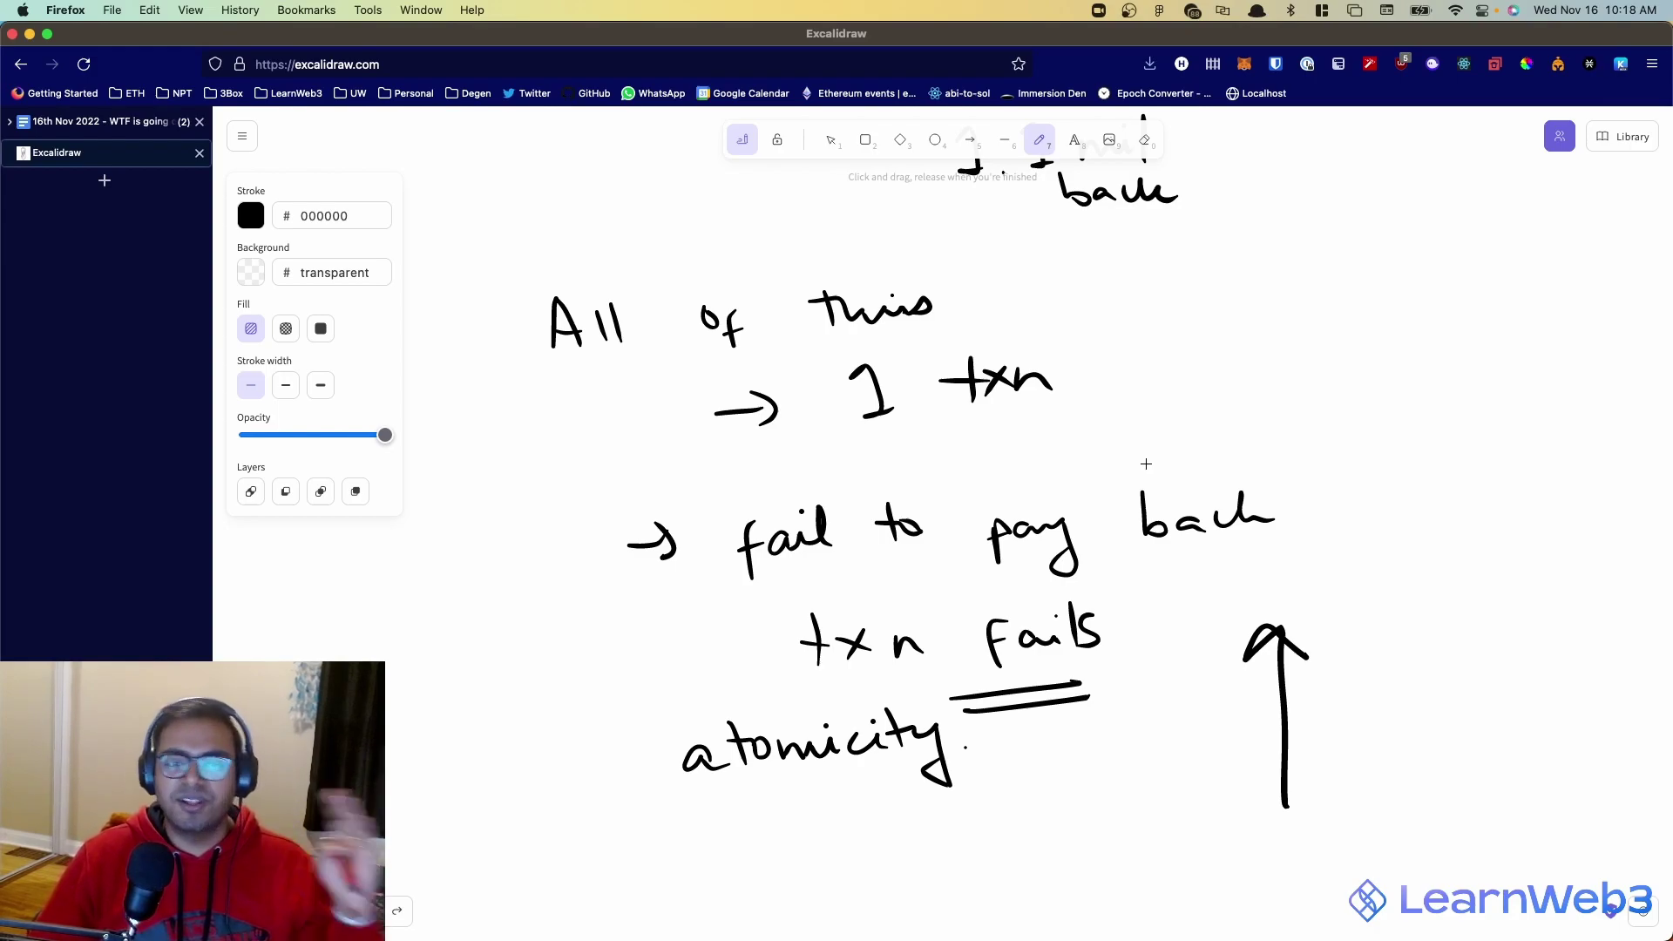
- Draw a long horizontal divider line below the previous notes
{"action": "scroll", "coordinate": [1146, 464], "scroll_direction": "down", "scroll_amount": 5}
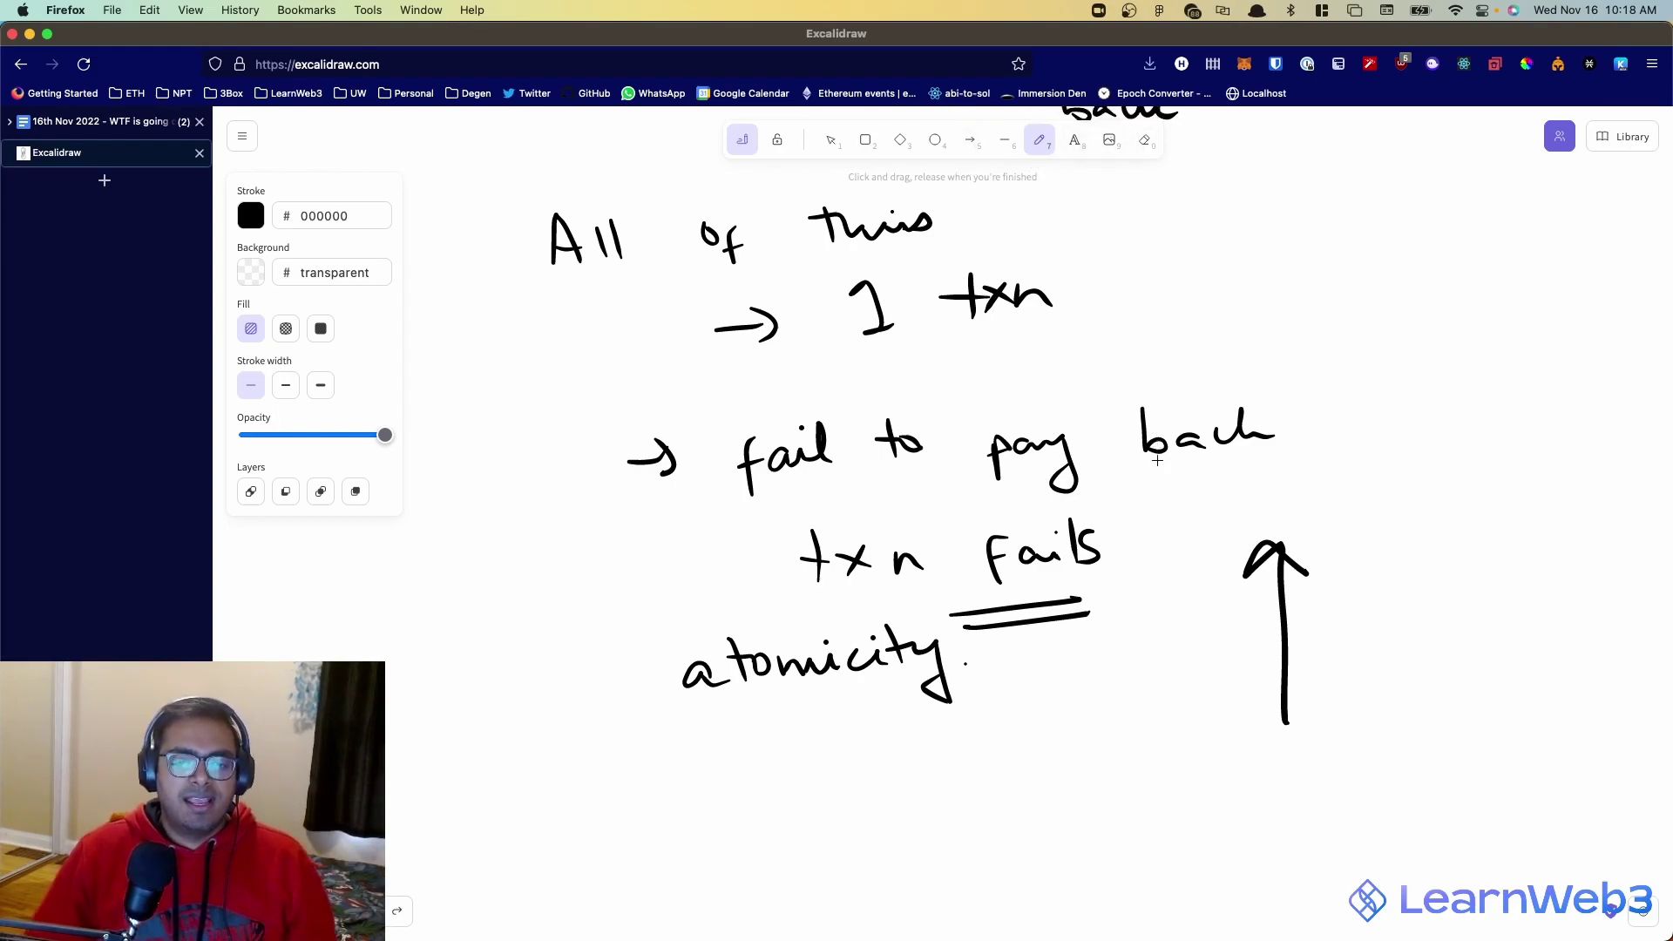
{"action": "scroll", "coordinate": [1146, 455], "scroll_direction": "down", "scroll_amount": 5}
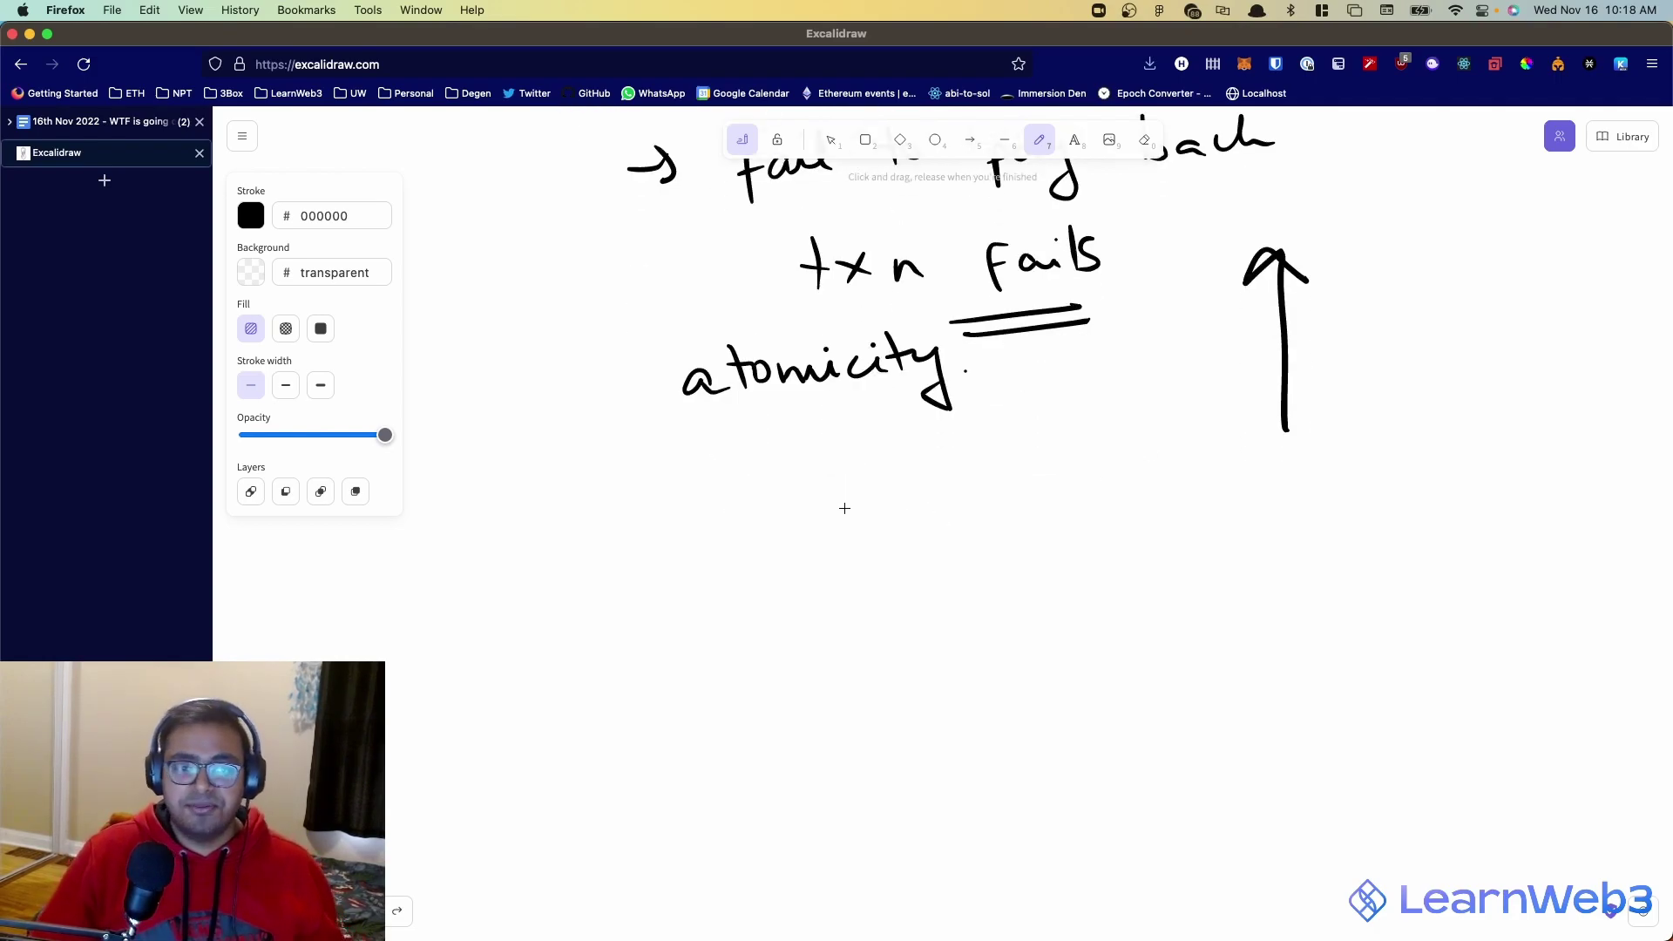
{"action": "scroll", "coordinate": [844, 508], "scroll_direction": "down", "scroll_amount": 1}
{"action": "mouse_move", "coordinate": [524, 480]}
{"action": "left_mouse_down"}
{"action": "mouse_move", "coordinate": [1027, 497]}
{"action": "mouse_move", "coordinate": [1619, 477]}
{"action": "left_mouse_up"}
{"action": "scroll", "coordinate": [1153, 497], "scroll_direction": "down", "scroll_amount": 5}
{"action": "scroll", "coordinate": [1147, 501], "scroll_direction": "down", "scroll_amount": 1}
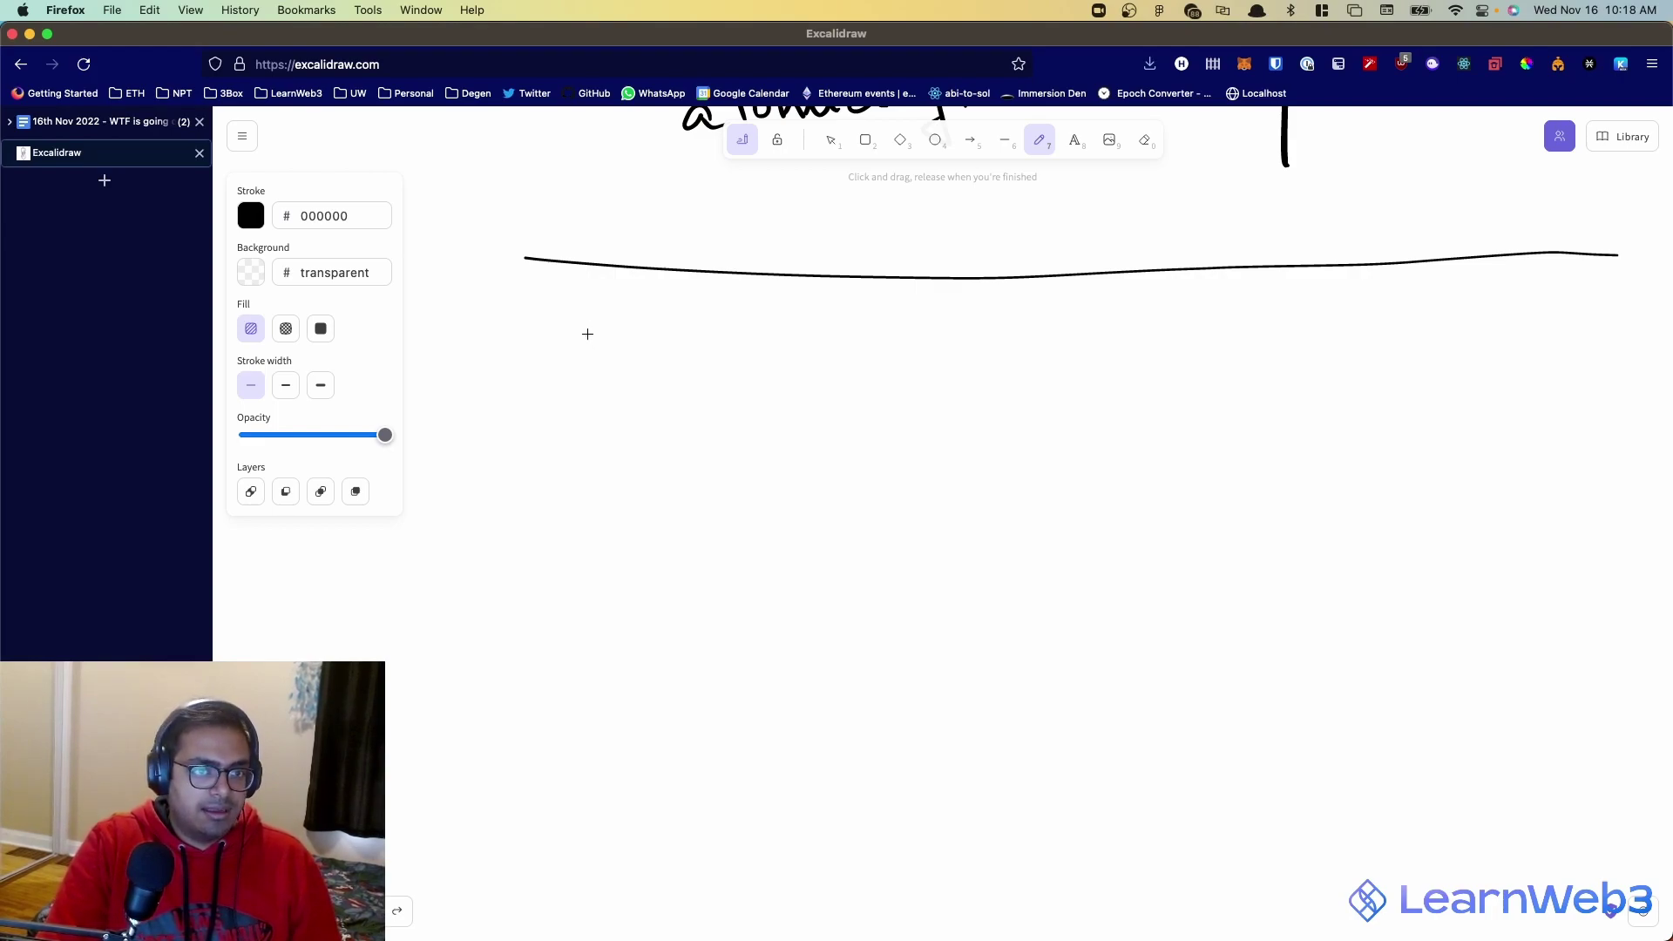
- Write 'ETH' with exchanges A and B side by side, underlining A
{"action": "mouse_move", "coordinate": [587, 334]}
{"action": "left_mouse_down"}
{"action": "mouse_move", "coordinate": [603, 331]}
{"action": "mouse_move", "coordinate": [614, 373]}
{"action": "mouse_move", "coordinate": [641, 348]}
{"action": "mouse_move", "coordinate": [662, 373]}
{"action": "left_mouse_up"}
{"action": "left_click_drag", "start_coordinate": [660, 350], "coordinate": [683, 346]}
{"action": "left_click_drag", "start_coordinate": [681, 324], "coordinate": [686, 373]}
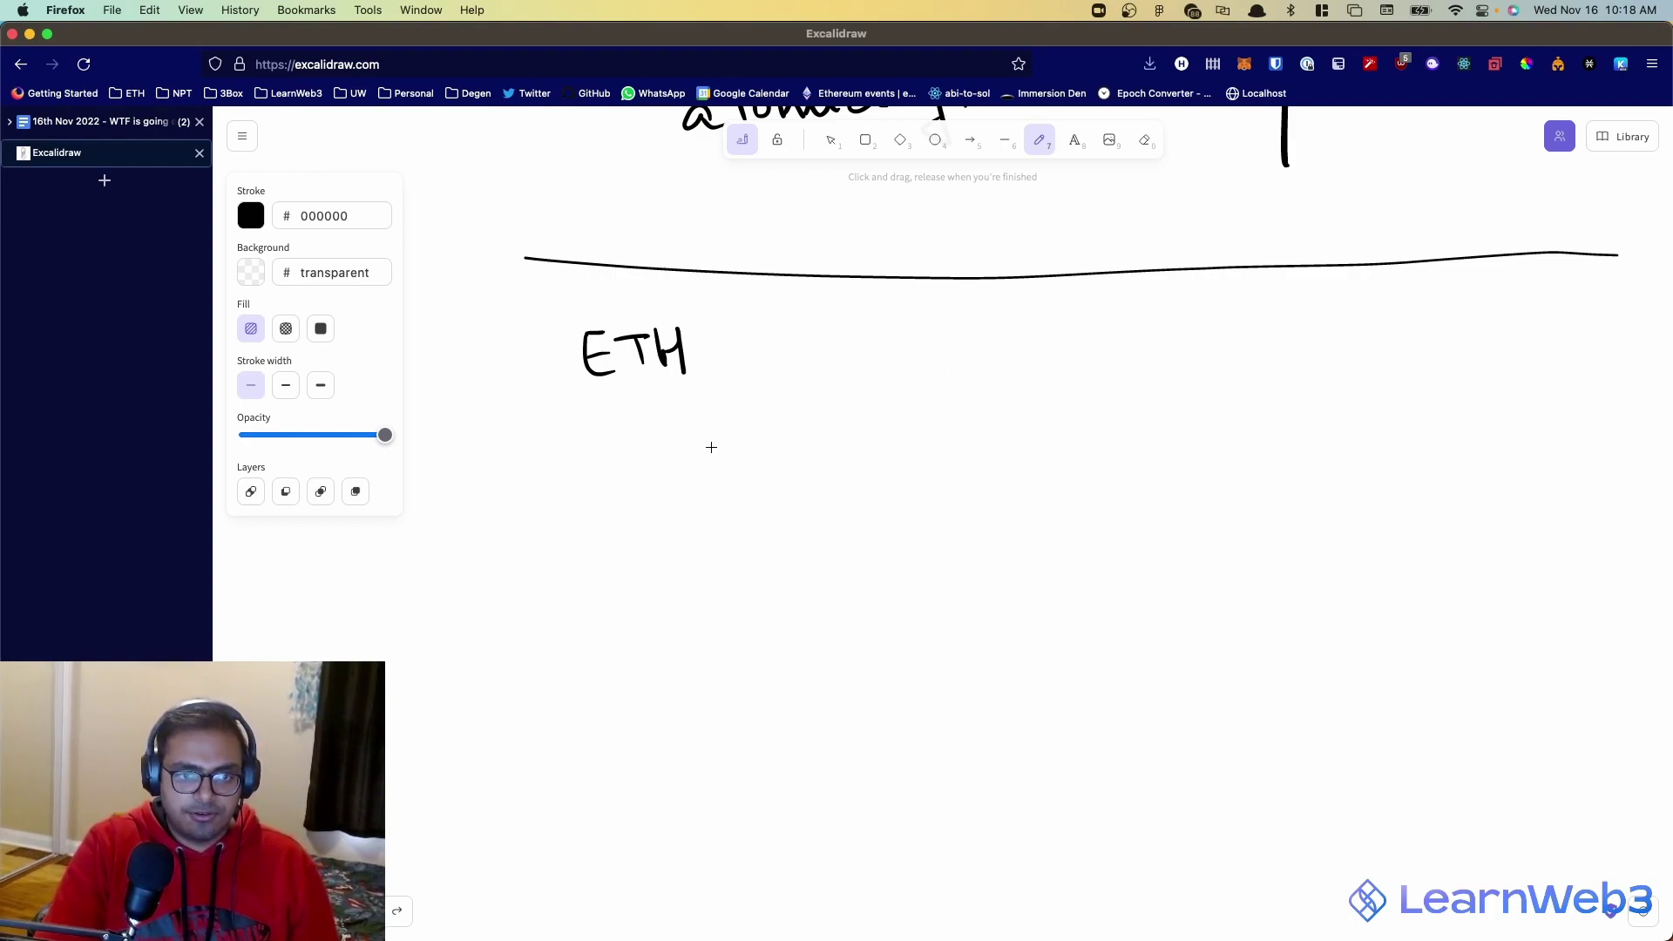
{"action": "left_click_drag", "start_coordinate": [724, 482], "coordinate": [763, 484]}
{"action": "left_click_drag", "start_coordinate": [728, 460], "coordinate": [754, 459]}
{"action": "left_click_drag", "start_coordinate": [1187, 417], "coordinate": [1190, 457]}
{"action": "left_click_drag", "start_coordinate": [1181, 409], "coordinate": [1190, 455]}
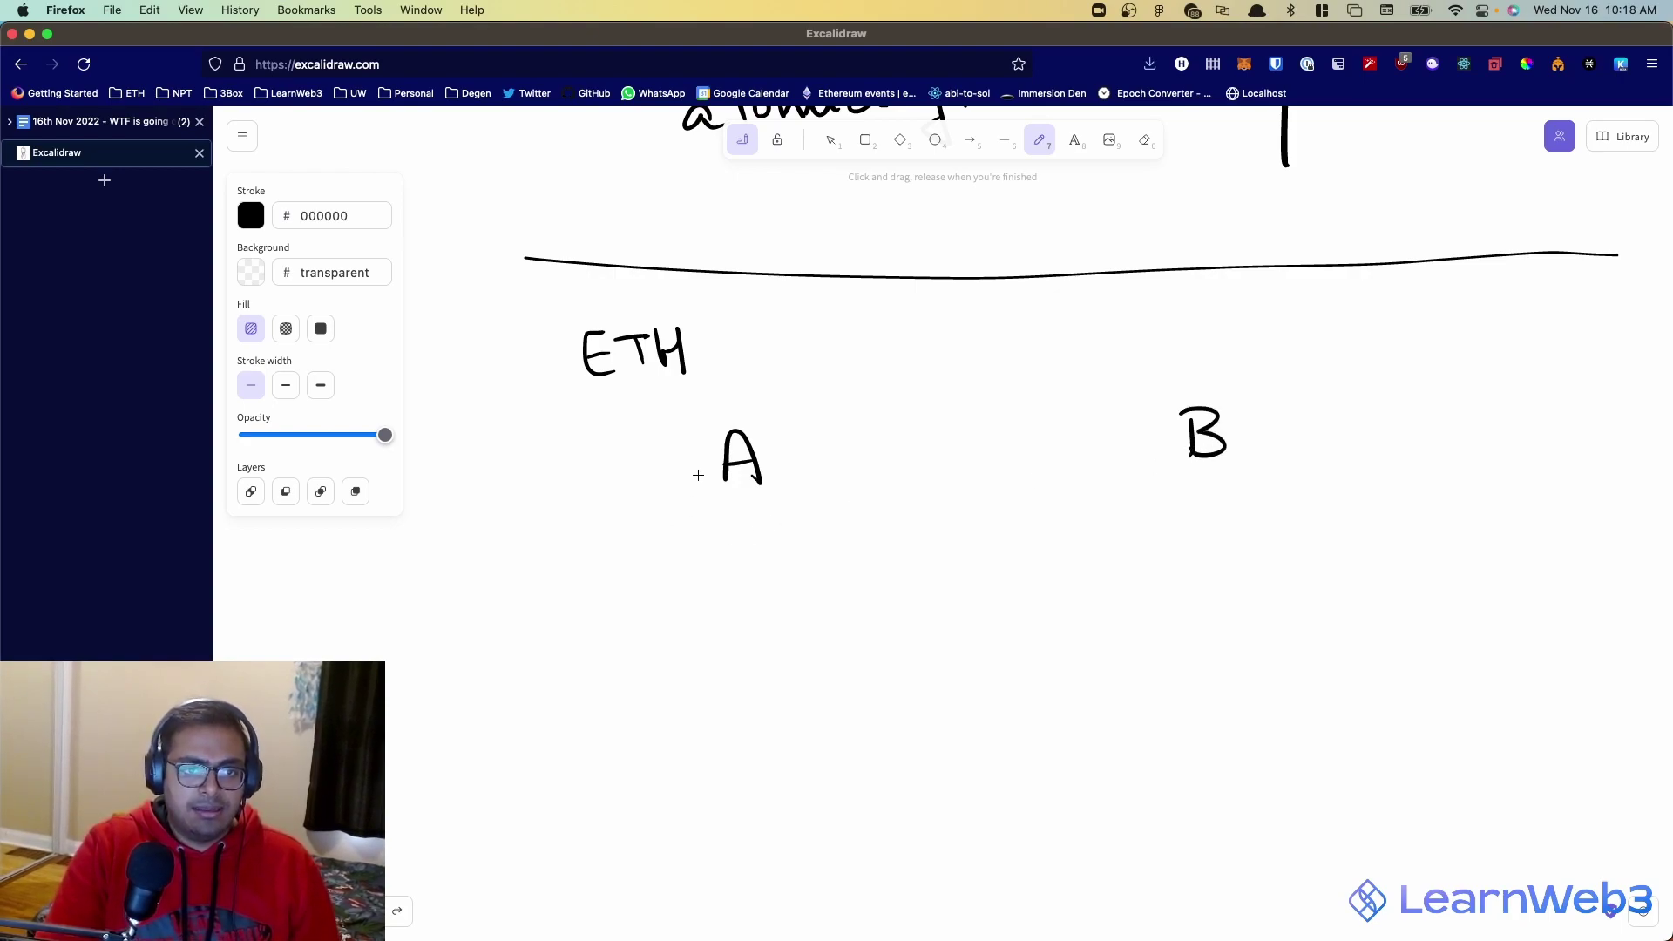
{"action": "left_click_drag", "start_coordinate": [679, 514], "coordinate": [802, 503]}
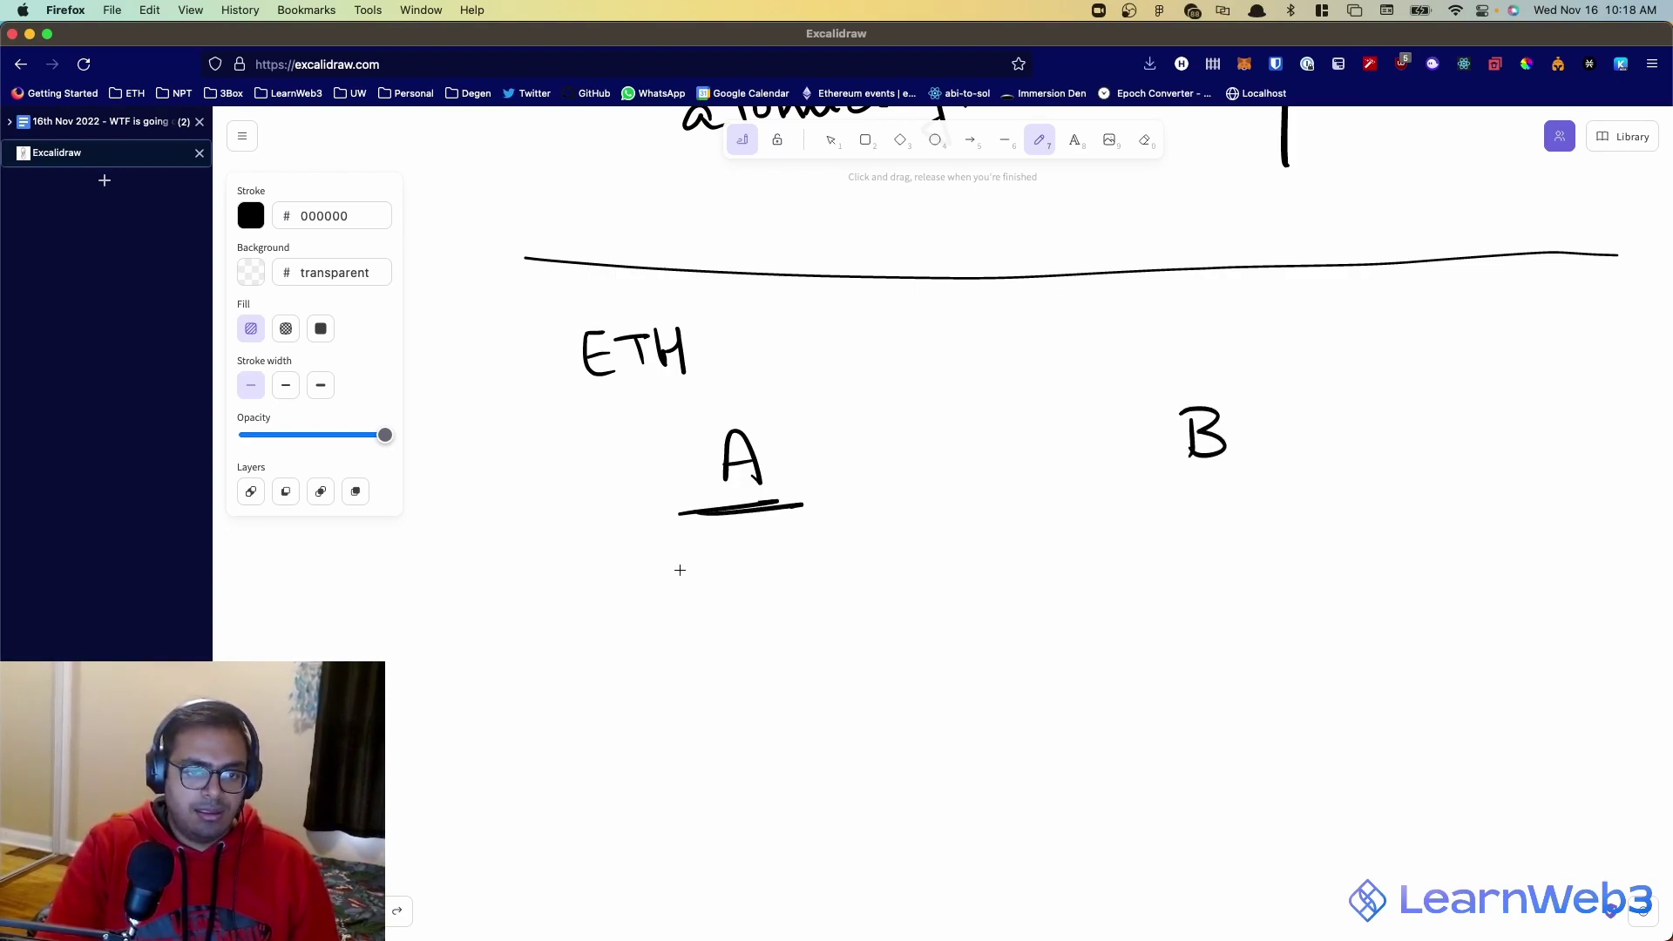
- Write prices $900 under A and $1000 under B, joined by a two-way arrow
{"action": "mouse_move", "coordinate": [697, 547]}
{"action": "left_mouse_down"}
{"action": "mouse_move", "coordinate": [687, 560]}
{"action": "mouse_move", "coordinate": [713, 584]}
{"action": "left_mouse_up"}
{"action": "mouse_move", "coordinate": [739, 555]}
{"action": "left_mouse_down"}
{"action": "mouse_move", "coordinate": [735, 567]}
{"action": "mouse_move", "coordinate": [739, 554]}
{"action": "left_mouse_up"}
{"action": "left_click_drag", "start_coordinate": [790, 549], "coordinate": [792, 570]}
{"action": "mouse_move", "coordinate": [660, 561]}
{"action": "left_mouse_down"}
{"action": "mouse_move", "coordinate": [621, 597]}
{"action": "mouse_move", "coordinate": [659, 612]}
{"action": "left_mouse_up"}
{"action": "left_click_drag", "start_coordinate": [1187, 516], "coordinate": [1194, 553]}
{"action": "mouse_move", "coordinate": [1222, 516]}
{"action": "left_mouse_down"}
{"action": "mouse_move", "coordinate": [1297, 522]}
{"action": "mouse_move", "coordinate": [1138, 552]}
{"action": "left_mouse_up"}
{"action": "left_click_drag", "start_coordinate": [1167, 496], "coordinate": [1168, 504]}
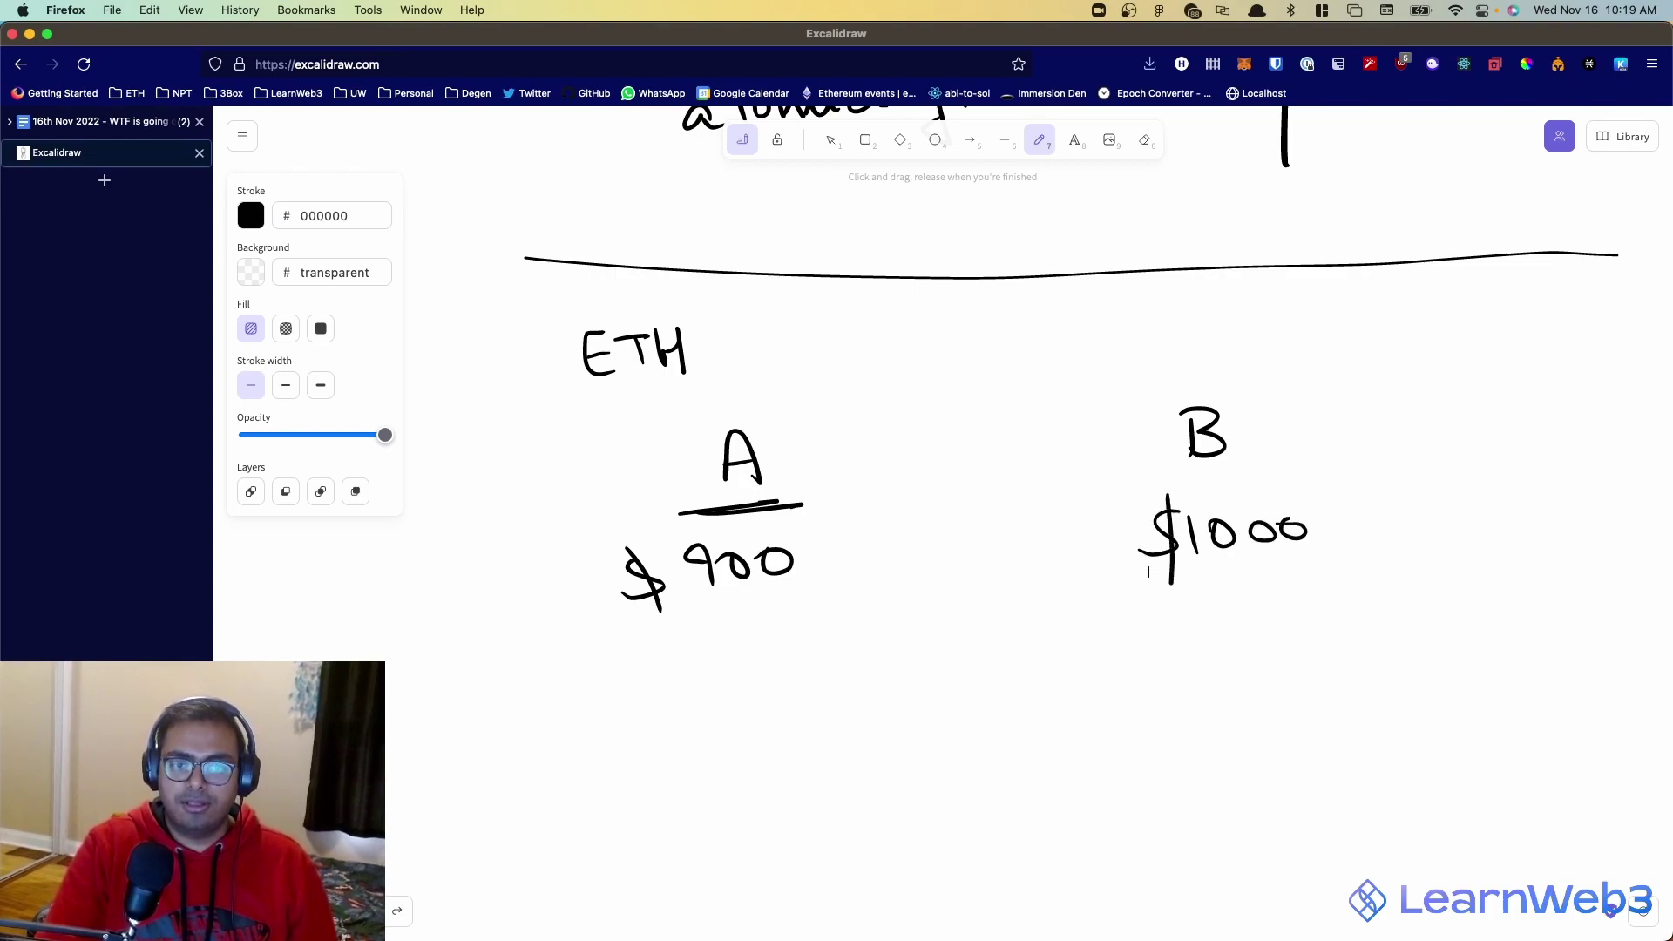
{"action": "mouse_move", "coordinate": [884, 542]}
{"action": "left_mouse_down"}
{"action": "mouse_move", "coordinate": [873, 565]}
{"action": "mouse_move", "coordinate": [1074, 521]}
{"action": "mouse_move", "coordinate": [1056, 544]}
{"action": "left_mouse_up"}
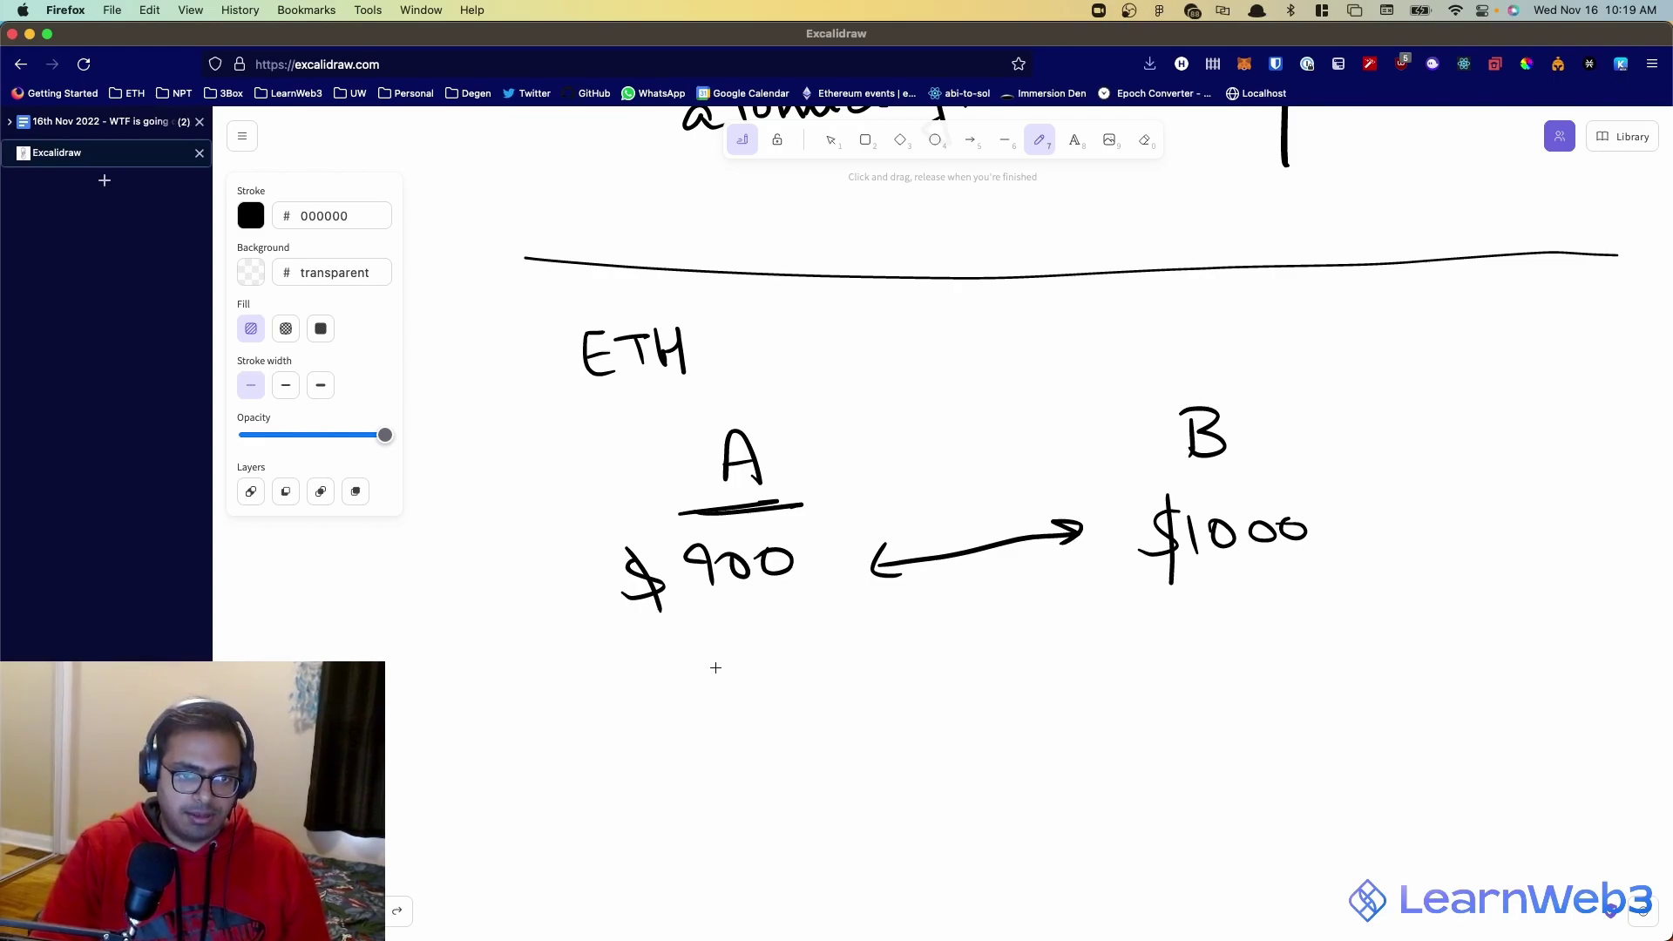
- Write 'buy → sell' beneath the prices with '???' below
{"action": "mouse_move", "coordinate": [706, 666]}
{"action": "left_mouse_down"}
{"action": "mouse_move", "coordinate": [723, 688]}
{"action": "mouse_move", "coordinate": [780, 676]}
{"action": "mouse_move", "coordinate": [785, 697]}
{"action": "left_mouse_up"}
{"action": "left_click_drag", "start_coordinate": [895, 659], "coordinate": [1024, 646]}
{"action": "left_click_drag", "start_coordinate": [983, 625], "coordinate": [1021, 655]}
{"action": "mouse_move", "coordinate": [1129, 622]}
{"action": "left_mouse_down"}
{"action": "mouse_move", "coordinate": [1118, 641]}
{"action": "mouse_move", "coordinate": [1163, 652]}
{"action": "mouse_move", "coordinate": [1202, 635]}
{"action": "left_mouse_up"}
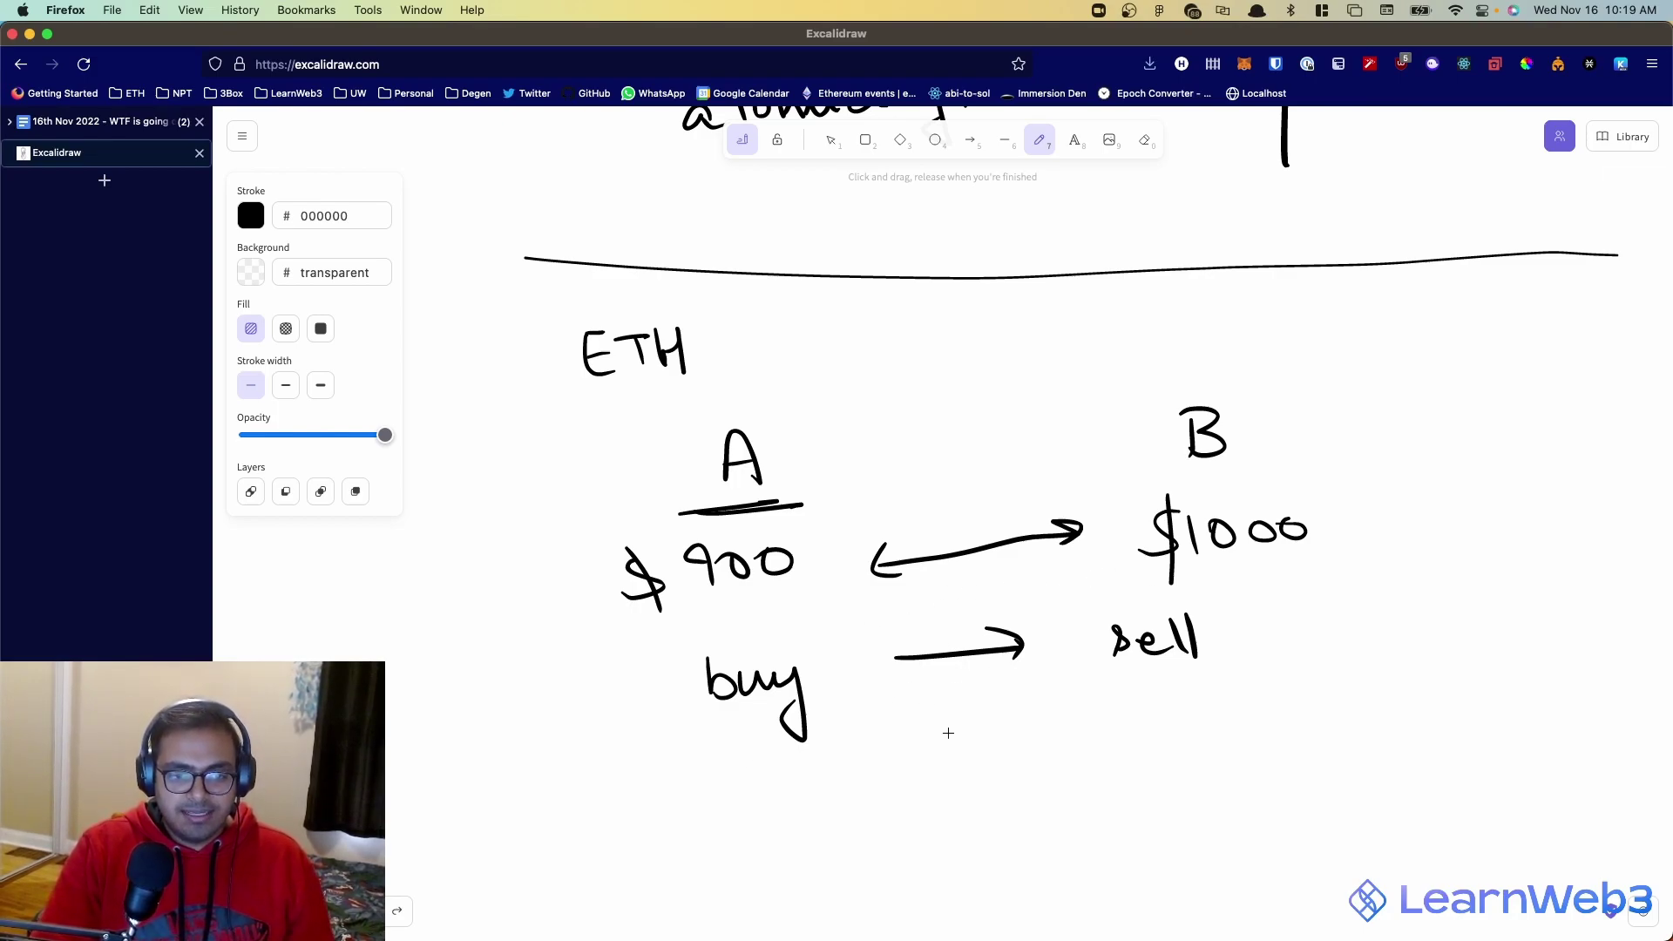
{"action": "mouse_move", "coordinate": [922, 743]}
{"action": "left_mouse_down"}
{"action": "mouse_move", "coordinate": [944, 748]}
{"action": "mouse_move", "coordinate": [936, 782]}
{"action": "mouse_move", "coordinate": [984, 776]}
{"action": "left_mouse_up"}
{"action": "left_click", "coordinate": [941, 800]}
{"action": "left_click_drag", "start_coordinate": [1047, 718], "coordinate": [1037, 774]}
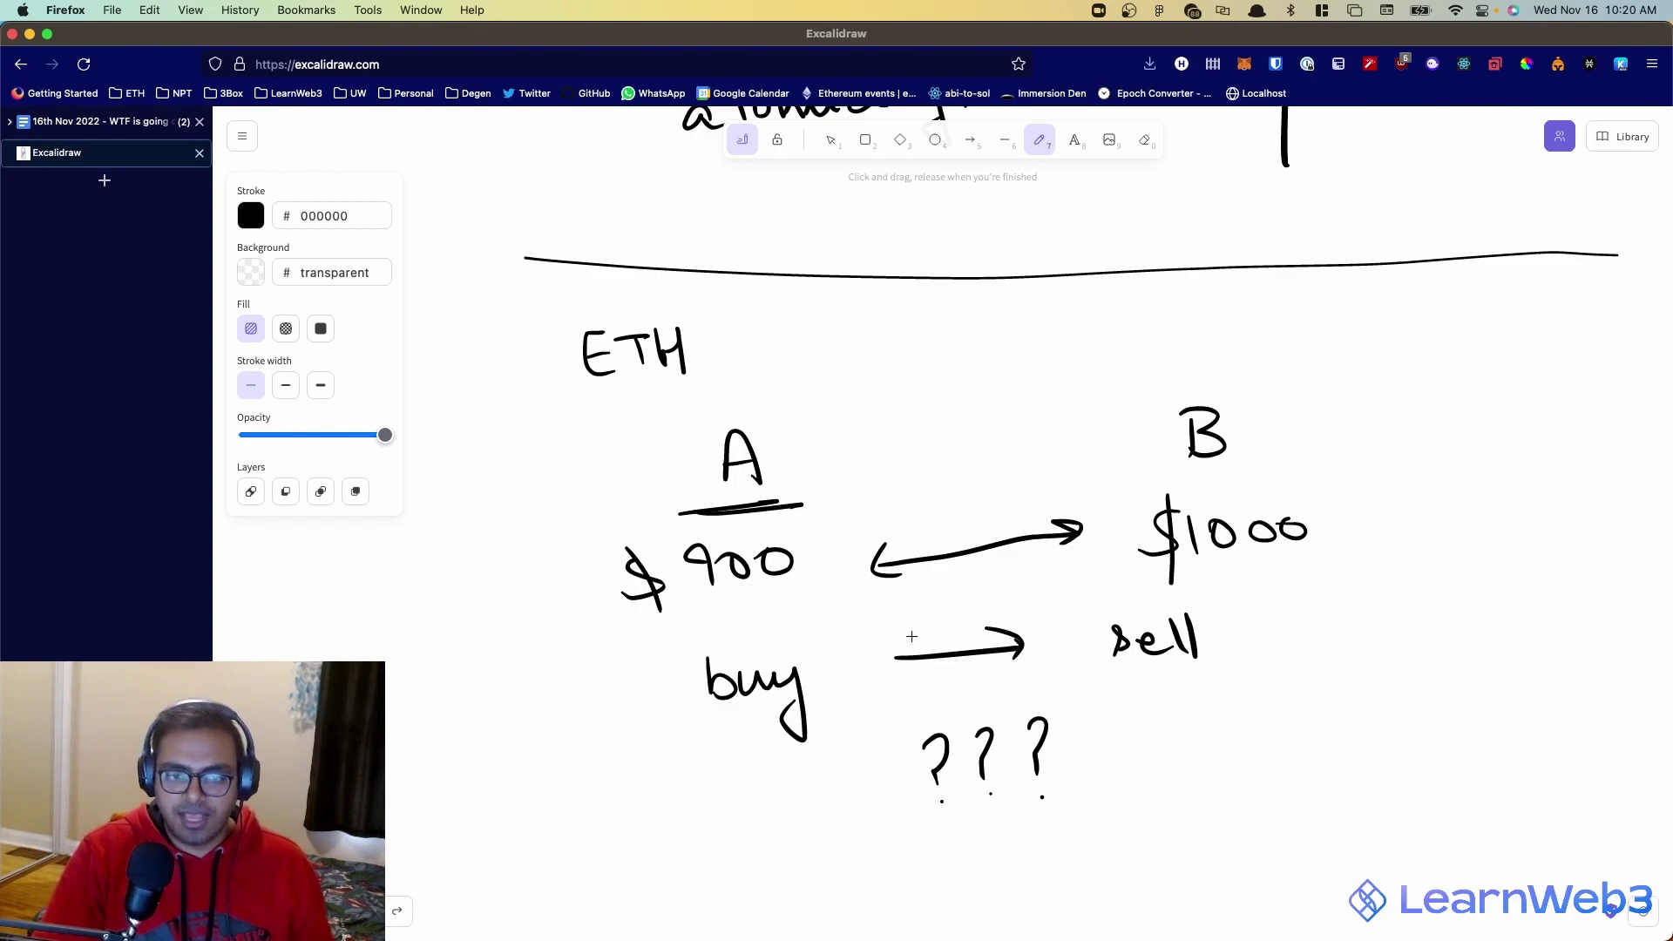
- Write the heading 'Custom' and underline it twice
{"action": "scroll", "coordinate": [903, 672], "scroll_direction": "down", "scroll_amount": 5}
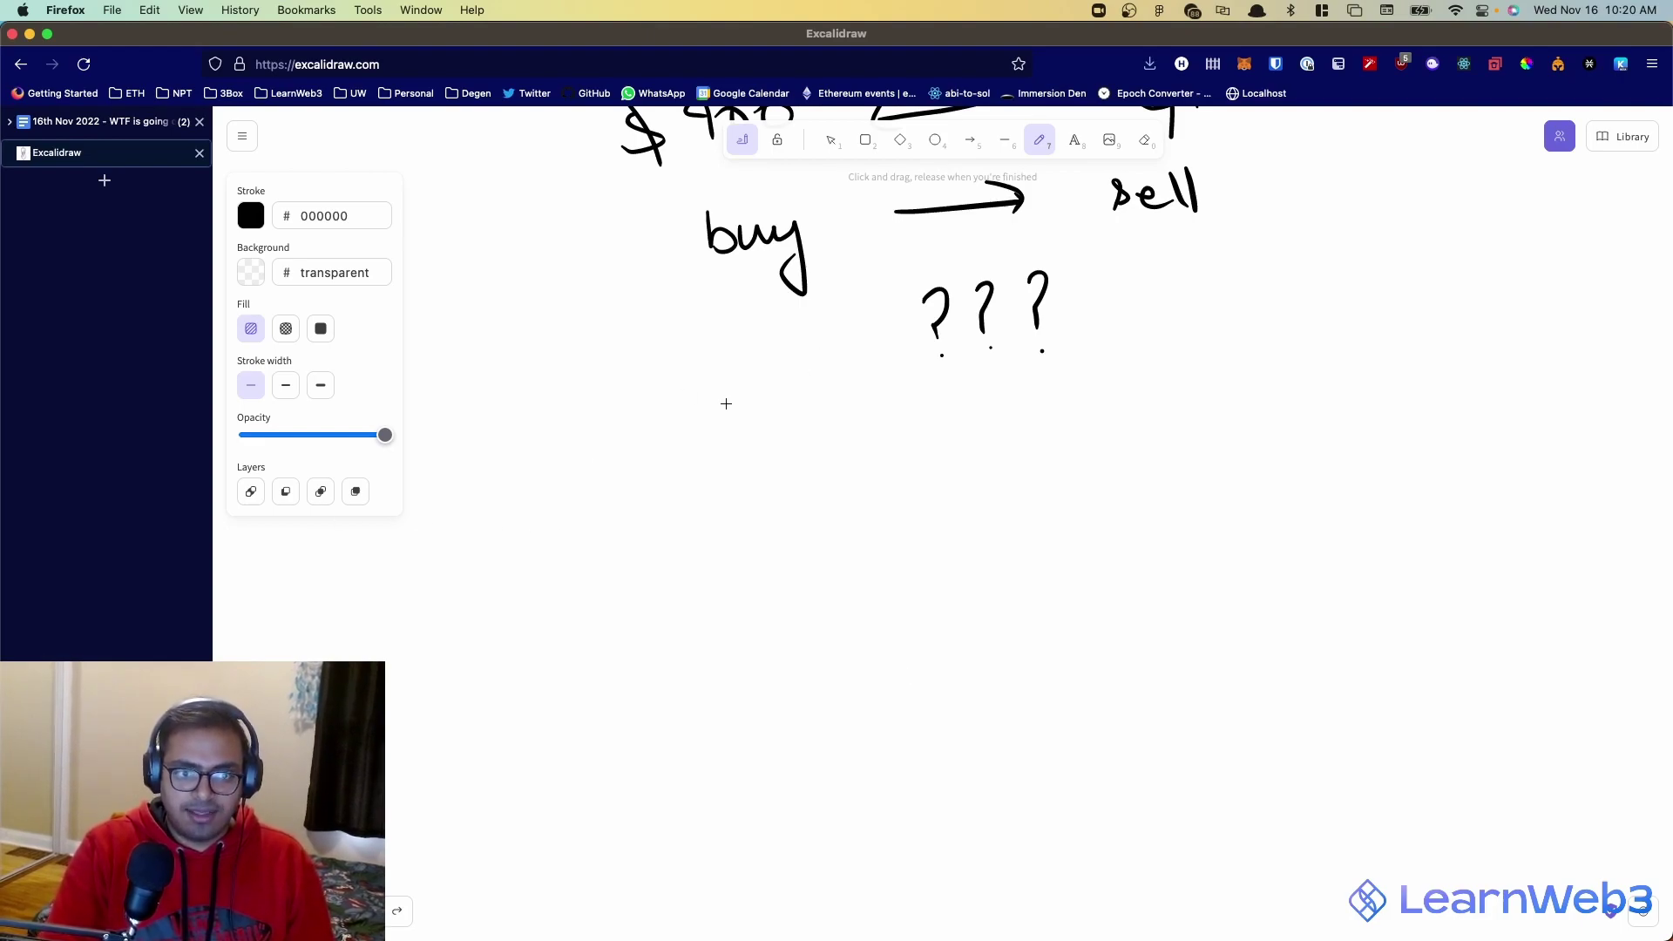
{"action": "mouse_move", "coordinate": [551, 499]}
{"action": "left_mouse_down"}
{"action": "mouse_move", "coordinate": [677, 479]}
{"action": "mouse_move", "coordinate": [746, 495]}
{"action": "left_mouse_up"}
{"action": "mouse_move", "coordinate": [557, 557]}
{"action": "left_mouse_down"}
{"action": "mouse_move", "coordinate": [716, 526]}
{"action": "mouse_move", "coordinate": [840, 582]}
{"action": "mouse_move", "coordinate": [844, 554]}
{"action": "left_mouse_up"}
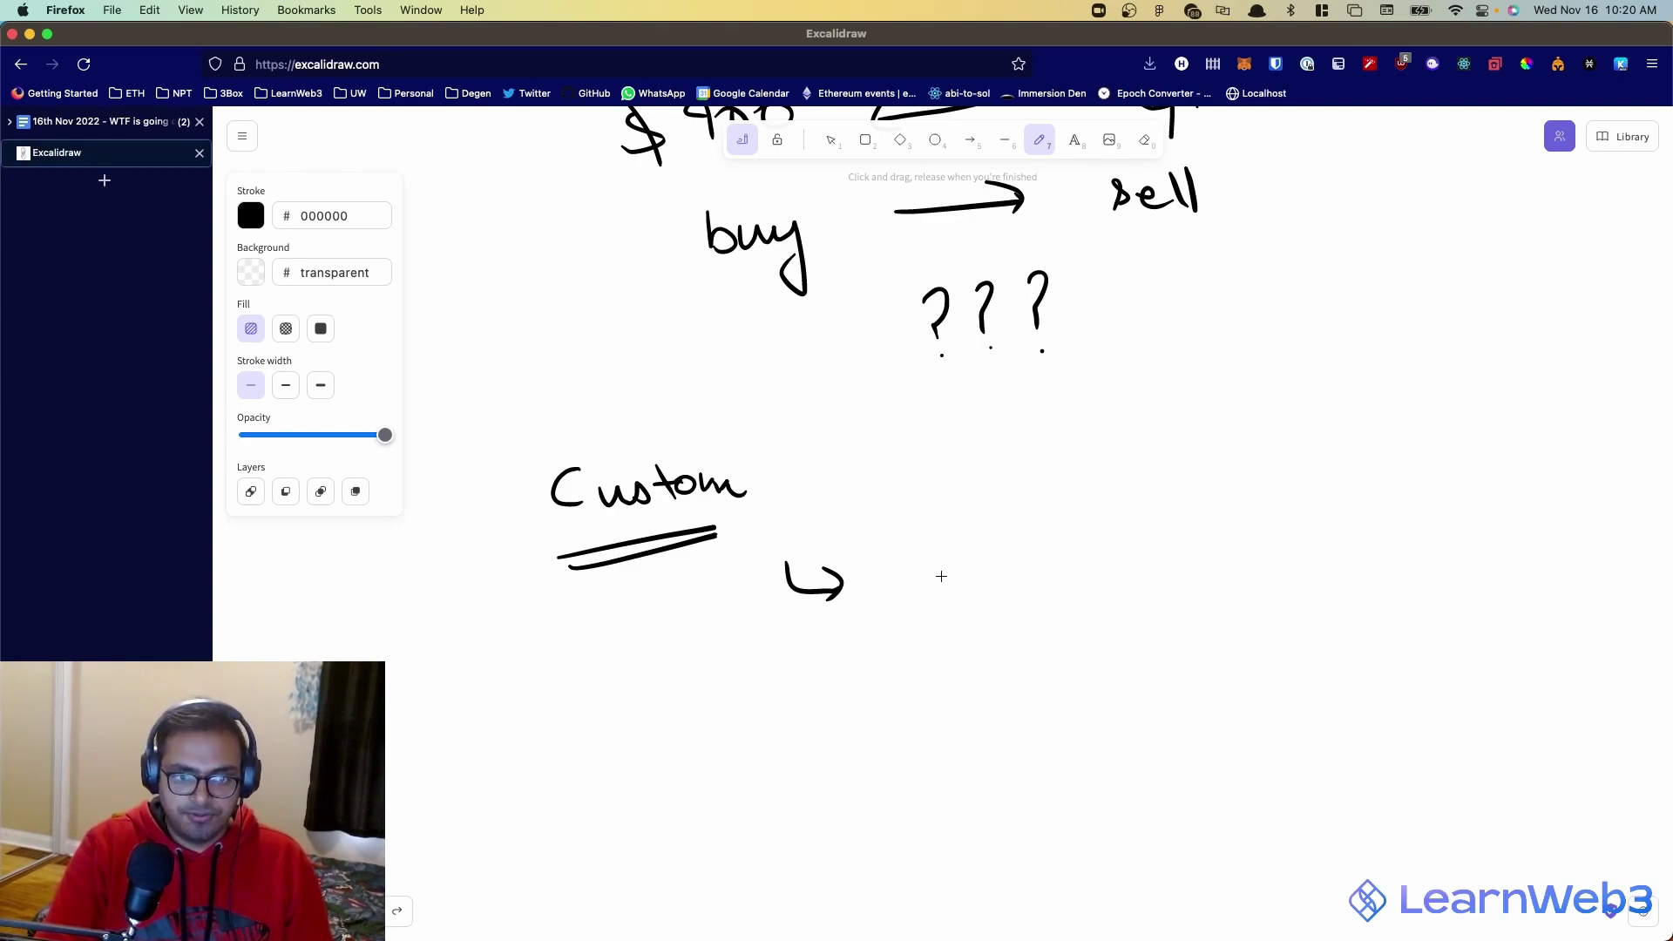
- Add hooked-arrow steps 'create Flash Loan' followed by 'DAI'
{"action": "left_click_drag", "start_coordinate": [919, 569], "coordinate": [1058, 584]}
{"action": "mouse_move", "coordinate": [1068, 544]}
{"action": "left_mouse_down"}
{"action": "mouse_move", "coordinate": [1070, 588]}
{"action": "mouse_move", "coordinate": [1096, 563]}
{"action": "left_mouse_up"}
{"action": "mouse_move", "coordinate": [1101, 547]}
{"action": "left_mouse_down"}
{"action": "mouse_move", "coordinate": [1106, 584]}
{"action": "mouse_move", "coordinate": [1235, 562]}
{"action": "left_mouse_up"}
{"action": "mouse_move", "coordinate": [1272, 560]}
{"action": "left_mouse_down"}
{"action": "mouse_move", "coordinate": [1274, 577]}
{"action": "mouse_move", "coordinate": [1316, 571]}
{"action": "left_mouse_up"}
{"action": "left_click_drag", "start_coordinate": [1024, 622], "coordinate": [1062, 675]}
{"action": "left_click_drag", "start_coordinate": [1110, 624], "coordinate": [1112, 662]}
{"action": "mouse_move", "coordinate": [1110, 626]}
{"action": "left_mouse_down"}
{"action": "mouse_move", "coordinate": [1117, 662]}
{"action": "mouse_move", "coordinate": [1178, 658]}
{"action": "mouse_move", "coordinate": [1171, 642]}
{"action": "left_mouse_up"}
{"action": "left_click_drag", "start_coordinate": [1198, 619], "coordinate": [1200, 665]}
- Add 'executeOperation' with sub-steps ① buy on A and ② sell on B
{"action": "mouse_move", "coordinate": [810, 734]}
{"action": "left_mouse_down"}
{"action": "mouse_move", "coordinate": [812, 755]}
{"action": "mouse_move", "coordinate": [870, 777]}
{"action": "mouse_move", "coordinate": [928, 750]}
{"action": "mouse_move", "coordinate": [945, 766]}
{"action": "left_mouse_up"}
{"action": "left_click_drag", "start_coordinate": [952, 747], "coordinate": [967, 769]}
{"action": "mouse_move", "coordinate": [971, 743]}
{"action": "left_mouse_down"}
{"action": "mouse_move", "coordinate": [948, 770]}
{"action": "mouse_move", "coordinate": [1084, 728]}
{"action": "mouse_move", "coordinate": [1391, 732]}
{"action": "left_mouse_up"}
{"action": "mouse_move", "coordinate": [1027, 798]}
{"action": "left_mouse_down"}
{"action": "mouse_move", "coordinate": [1021, 824]}
{"action": "mouse_move", "coordinate": [1046, 811]}
{"action": "mouse_move", "coordinate": [1125, 832]}
{"action": "mouse_move", "coordinate": [1320, 819]}
{"action": "mouse_move", "coordinate": [1315, 802]}
{"action": "left_mouse_up"}
{"action": "mouse_move", "coordinate": [1018, 881]}
{"action": "left_mouse_down"}
{"action": "mouse_move", "coordinate": [1049, 906]}
{"action": "mouse_move", "coordinate": [1124, 876]}
{"action": "mouse_move", "coordinate": [1189, 898]}
{"action": "mouse_move", "coordinate": [1255, 889]}
{"action": "mouse_move", "coordinate": [1307, 850]}
{"action": "mouse_move", "coordinate": [1307, 881]}
{"action": "left_mouse_up"}
- Add a final hooked-arrow step 'pay back loan + interest'
{"action": "scroll", "coordinate": [1307, 882], "scroll_direction": "down", "scroll_amount": 5}
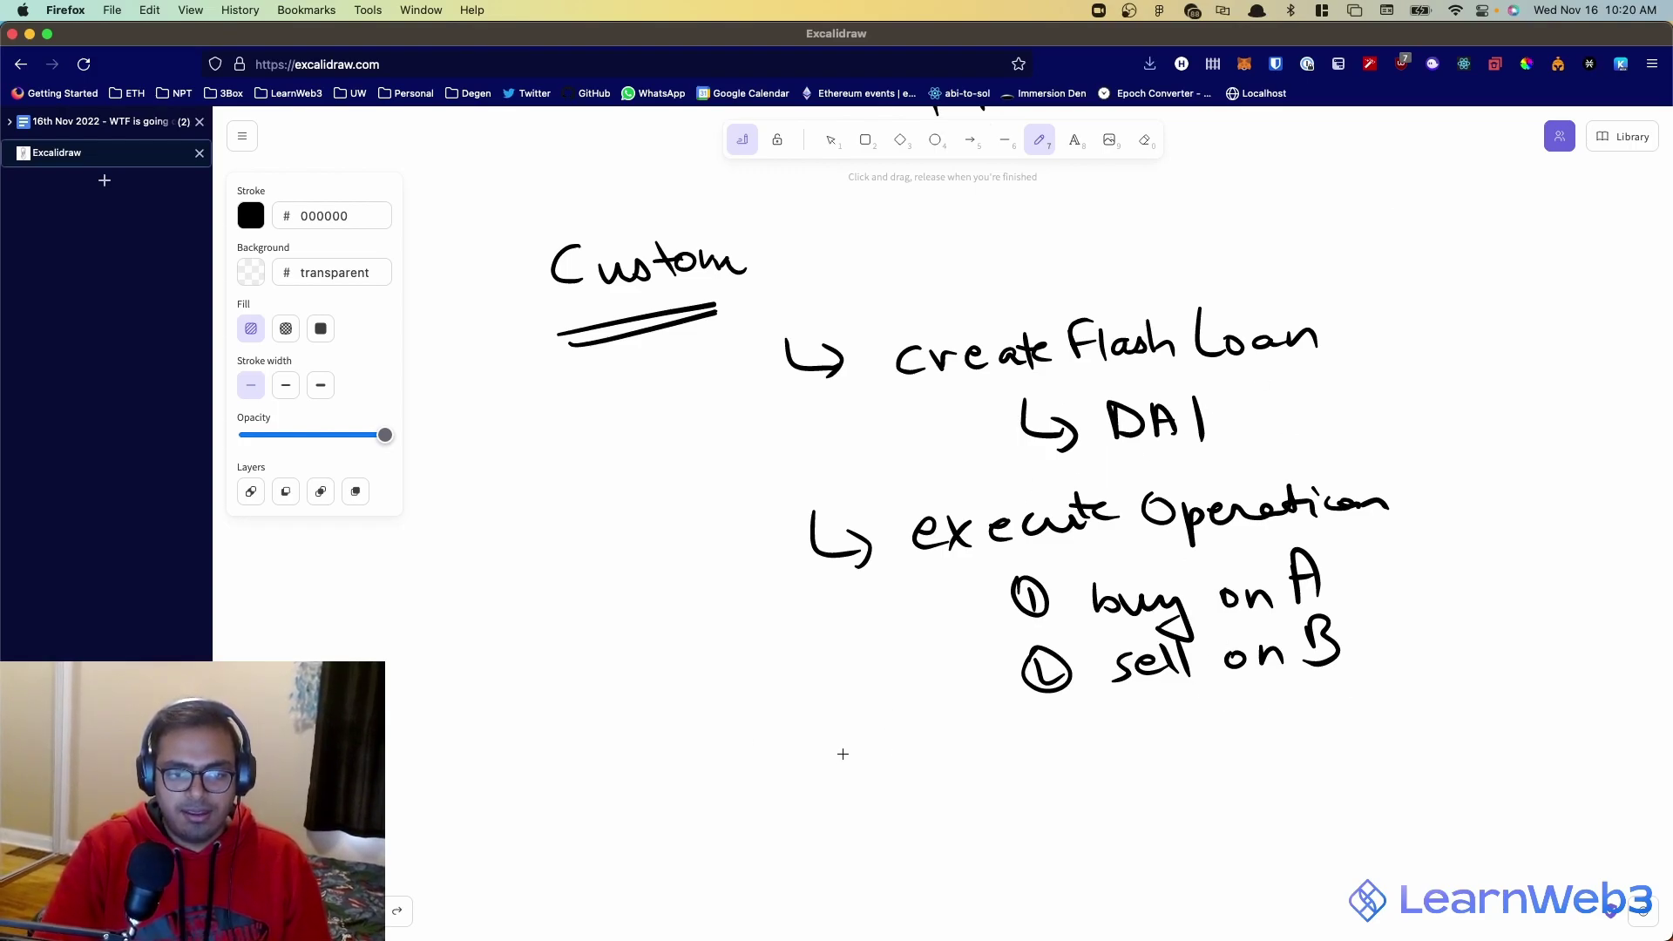
{"action": "mouse_move", "coordinate": [843, 754]}
{"action": "left_mouse_down"}
{"action": "mouse_move", "coordinate": [889, 788]}
{"action": "mouse_move", "coordinate": [968, 795]}
{"action": "mouse_move", "coordinate": [983, 766]}
{"action": "left_mouse_up"}
{"action": "left_click_drag", "start_coordinate": [1011, 758], "coordinate": [1052, 802]}
{"action": "mouse_move", "coordinate": [1102, 742]}
{"action": "left_mouse_down"}
{"action": "mouse_move", "coordinate": [1115, 771]}
{"action": "mouse_move", "coordinate": [1141, 776]}
{"action": "left_mouse_up"}
{"action": "mouse_move", "coordinate": [1133, 758]}
{"action": "left_mouse_down"}
{"action": "mouse_move", "coordinate": [1281, 767]}
{"action": "mouse_move", "coordinate": [1380, 740]}
{"action": "left_mouse_up"}
{"action": "left_click", "coordinate": [1296, 755]}
{"action": "mouse_move", "coordinate": [1114, 818]}
{"action": "left_mouse_down"}
{"action": "mouse_move", "coordinate": [1142, 812]}
{"action": "mouse_move", "coordinate": [1134, 834]}
{"action": "left_mouse_up"}
{"action": "left_click", "coordinate": [1161, 792]}
{"action": "mouse_move", "coordinate": [1162, 814]}
{"action": "left_mouse_down"}
{"action": "mouse_move", "coordinate": [1163, 833]}
{"action": "mouse_move", "coordinate": [1195, 826]}
{"action": "left_mouse_up"}
{"action": "mouse_move", "coordinate": [1207, 788]}
{"action": "left_mouse_down"}
{"action": "mouse_move", "coordinate": [1210, 826]}
{"action": "mouse_move", "coordinate": [1218, 797]}
{"action": "left_mouse_up"}
{"action": "left_click_drag", "start_coordinate": [1218, 811], "coordinate": [1259, 797]}
{"action": "left_click_drag", "start_coordinate": [1259, 810], "coordinate": [1293, 815]}
{"action": "left_click_drag", "start_coordinate": [1320, 786], "coordinate": [1298, 795]}
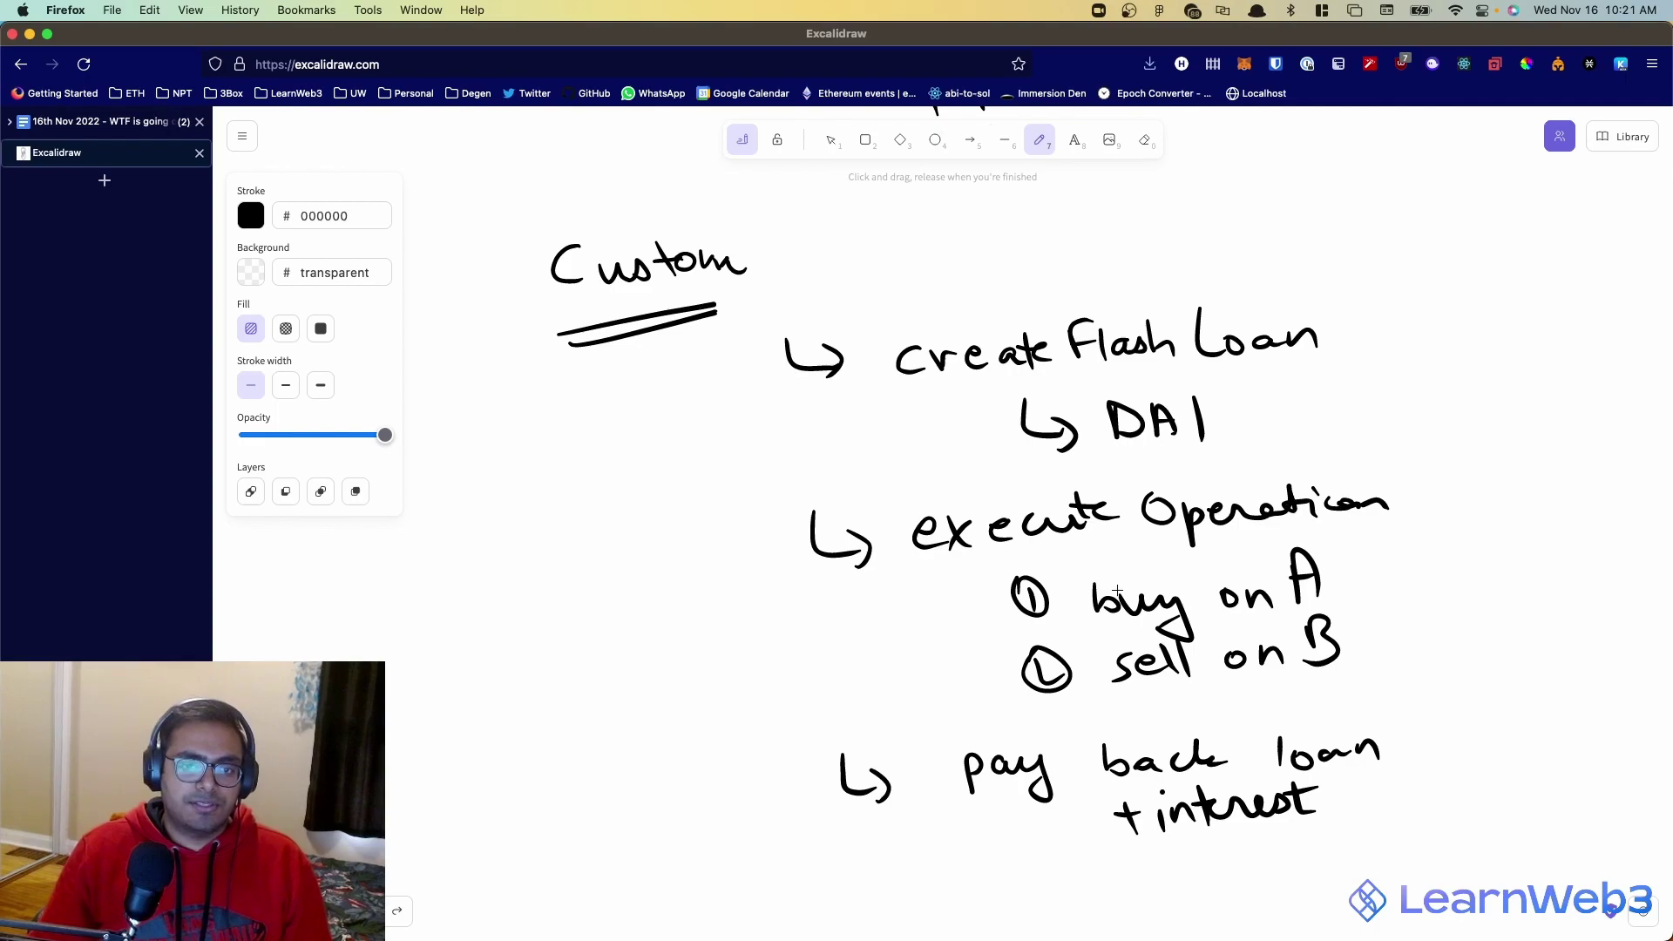
- Sketch a stick figure with a long arrow pointing toward the loan request
{"action": "scroll", "coordinate": [1117, 591], "scroll_direction": "down", "scroll_amount": 5}
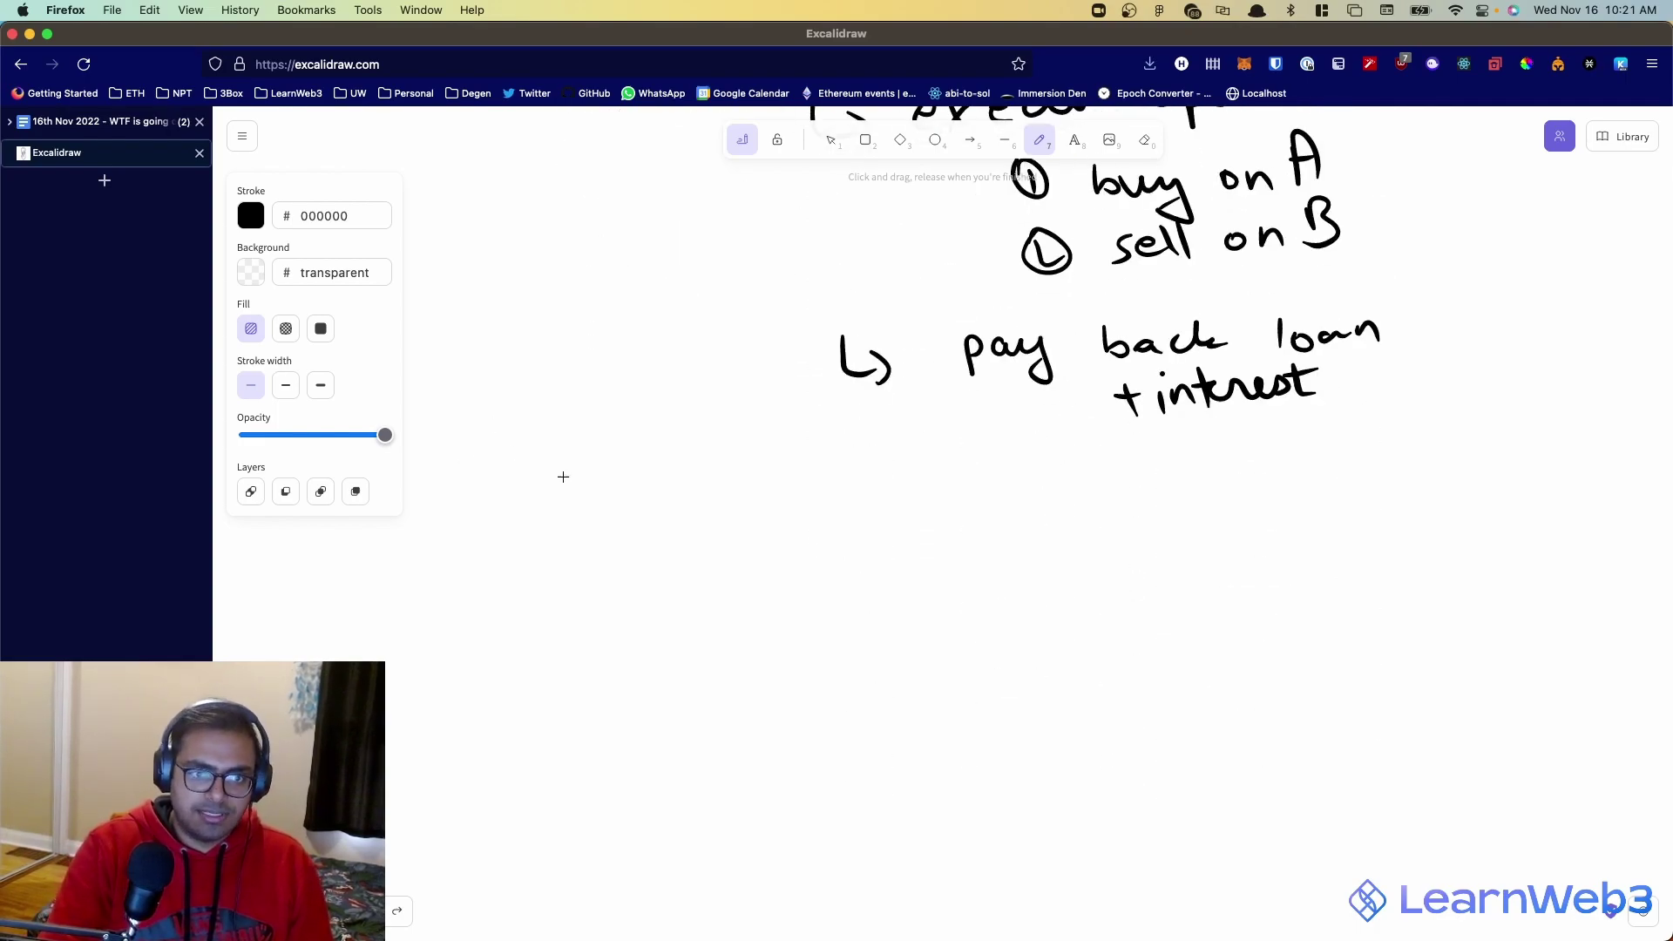
{"action": "mouse_move", "coordinate": [590, 515]}
{"action": "left_mouse_down"}
{"action": "mouse_move", "coordinate": [603, 556]}
{"action": "mouse_move", "coordinate": [586, 593]}
{"action": "mouse_move", "coordinate": [645, 579]}
{"action": "left_mouse_up"}
{"action": "left_click_drag", "start_coordinate": [616, 562], "coordinate": [637, 642]}
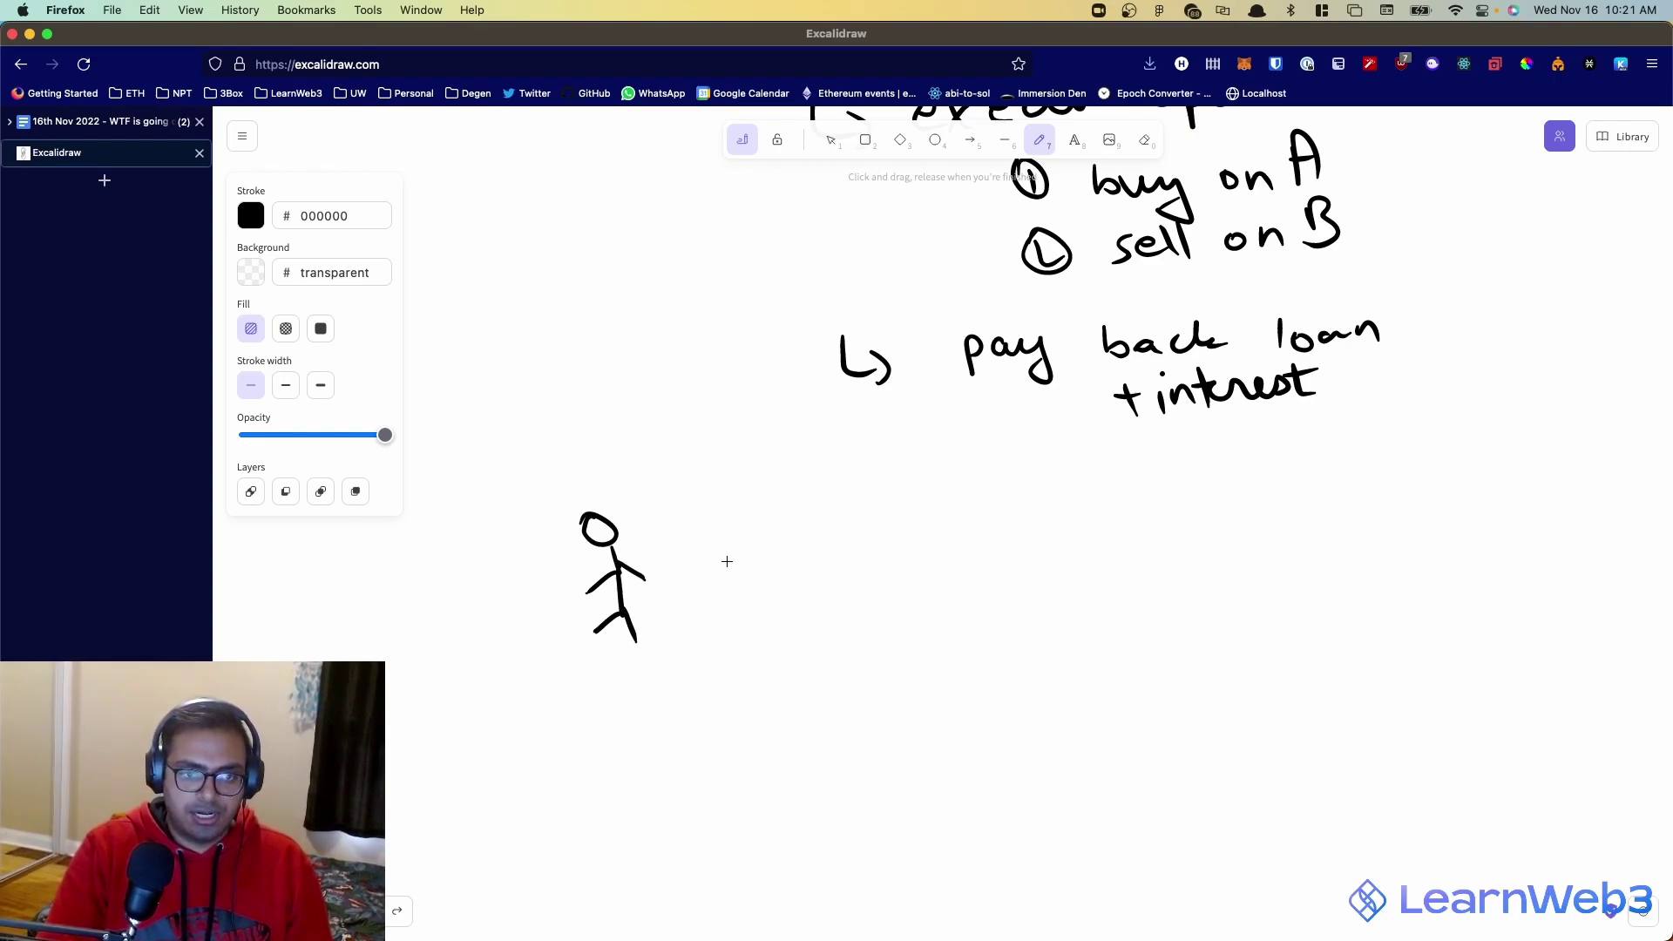
{"action": "mouse_move", "coordinate": [721, 591]}
{"action": "left_mouse_down"}
{"action": "mouse_move", "coordinate": [892, 581]}
{"action": "mouse_move", "coordinate": [888, 599]}
{"action": "mouse_move", "coordinate": [1178, 551]}
{"action": "mouse_move", "coordinate": [1259, 575]}
{"action": "mouse_move", "coordinate": [1340, 572]}
{"action": "left_mouse_up"}
- Hand-write '1 mil $ in DAI' under the loan request
{"action": "mouse_move", "coordinate": [1022, 646]}
{"action": "left_mouse_down"}
{"action": "mouse_move", "coordinate": [1057, 682]}
{"action": "mouse_move", "coordinate": [1109, 657]}
{"action": "mouse_move", "coordinate": [1124, 673]}
{"action": "left_mouse_up"}
{"action": "left_click_drag", "start_coordinate": [1131, 658], "coordinate": [1154, 672]}
{"action": "mouse_move", "coordinate": [1207, 628]}
{"action": "left_mouse_down"}
{"action": "mouse_move", "coordinate": [1228, 623]}
{"action": "mouse_move", "coordinate": [1195, 663]}
{"action": "left_mouse_up"}
{"action": "mouse_move", "coordinate": [1217, 610]}
{"action": "left_mouse_down"}
{"action": "mouse_move", "coordinate": [1229, 668]}
{"action": "mouse_move", "coordinate": [1335, 658]}
{"action": "left_mouse_up"}
{"action": "left_click_drag", "start_coordinate": [1376, 617], "coordinate": [1391, 651]}
{"action": "mouse_move", "coordinate": [1413, 620]}
{"action": "left_mouse_down"}
{"action": "mouse_move", "coordinate": [1413, 659]}
{"action": "mouse_move", "coordinate": [1433, 656]}
{"action": "left_mouse_up"}
{"action": "left_click_drag", "start_coordinate": [1408, 641], "coordinate": [1452, 655]}
{"action": "left_click", "coordinate": [1133, 645]}
- Write step A with an arrow: '1 mil DAI worth of ETH'
{"action": "scroll", "coordinate": [1143, 689], "scroll_direction": "down", "scroll_amount": 5}
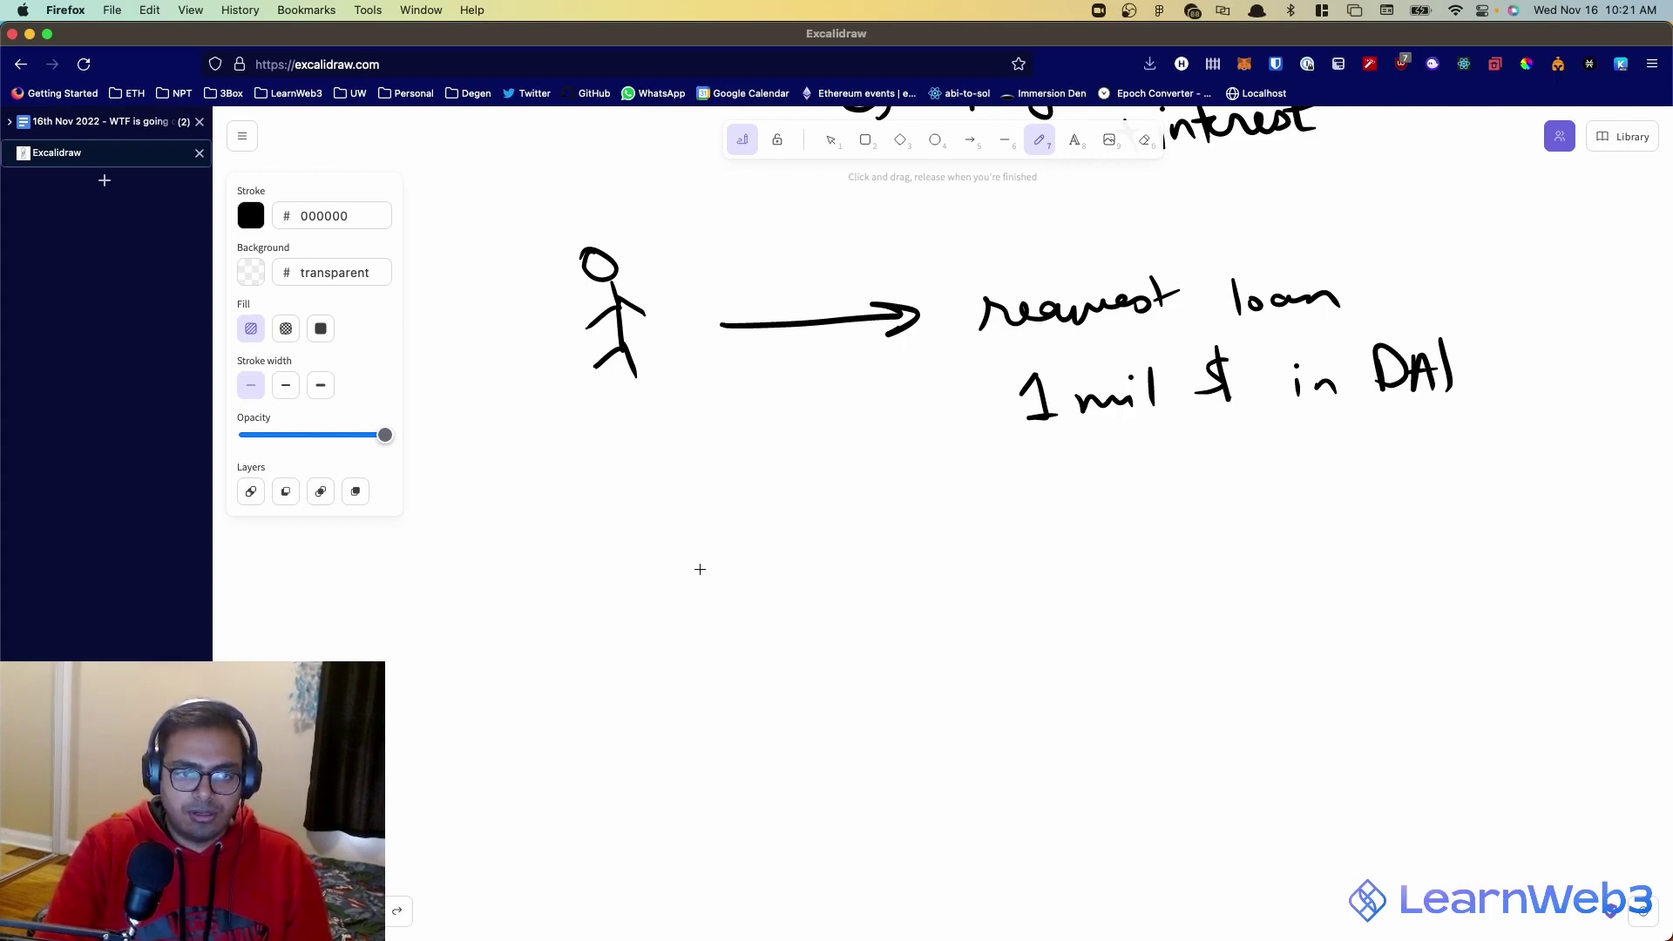
{"action": "mouse_move", "coordinate": [734, 601]}
{"action": "left_mouse_down"}
{"action": "mouse_move", "coordinate": [741, 549]}
{"action": "mouse_move", "coordinate": [765, 617]}
{"action": "left_mouse_up"}
{"action": "left_click_drag", "start_coordinate": [732, 592], "coordinate": [858, 582]}
{"action": "left_click_drag", "start_coordinate": [829, 571], "coordinate": [838, 603]}
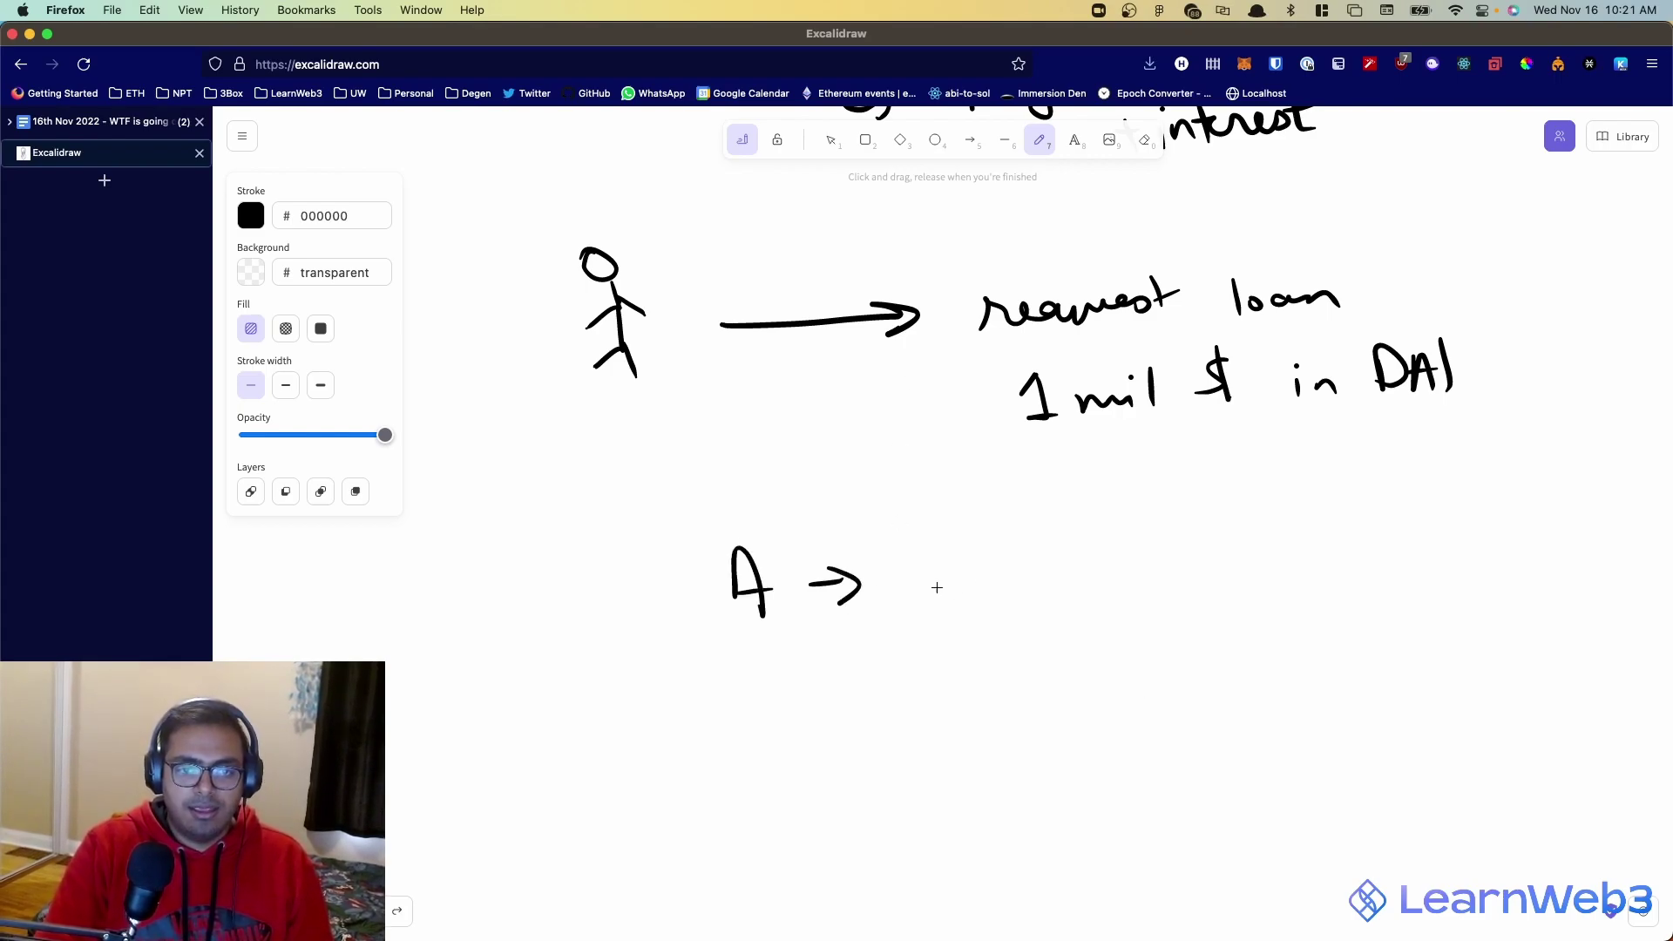
{"action": "mouse_move", "coordinate": [951, 558]}
{"action": "left_mouse_down"}
{"action": "mouse_move", "coordinate": [983, 591]}
{"action": "mouse_move", "coordinate": [1064, 567]}
{"action": "mouse_move", "coordinate": [1102, 583]}
{"action": "left_mouse_up"}
{"action": "left_click", "coordinate": [1098, 540]}
{"action": "left_click_drag", "start_coordinate": [1173, 539], "coordinate": [1178, 573]}
{"action": "mouse_move", "coordinate": [1206, 573]}
{"action": "left_mouse_down"}
{"action": "mouse_move", "coordinate": [1219, 532]}
{"action": "mouse_move", "coordinate": [1235, 571]}
{"action": "left_mouse_up"}
{"action": "mouse_move", "coordinate": [1254, 534]}
{"action": "left_mouse_down"}
{"action": "mouse_move", "coordinate": [1257, 569]}
{"action": "mouse_move", "coordinate": [1442, 549]}
{"action": "mouse_move", "coordinate": [1519, 560]}
{"action": "mouse_move", "coordinate": [1536, 585]}
{"action": "left_mouse_up"}
{"action": "mouse_move", "coordinate": [1200, 605]}
{"action": "left_mouse_down"}
{"action": "mouse_move", "coordinate": [1176, 639]}
{"action": "mouse_move", "coordinate": [1204, 648]}
{"action": "left_mouse_up"}
{"action": "mouse_move", "coordinate": [1229, 613]}
{"action": "left_mouse_down"}
{"action": "mouse_move", "coordinate": [1229, 645]}
{"action": "mouse_move", "coordinate": [1248, 606]}
{"action": "left_mouse_up"}
{"action": "mouse_move", "coordinate": [1258, 608]}
{"action": "left_mouse_down"}
{"action": "mouse_move", "coordinate": [1259, 645]}
{"action": "mouse_move", "coordinate": [1277, 624]}
{"action": "left_mouse_up"}
{"action": "left_click_drag", "start_coordinate": [1277, 603], "coordinate": [1279, 649]}
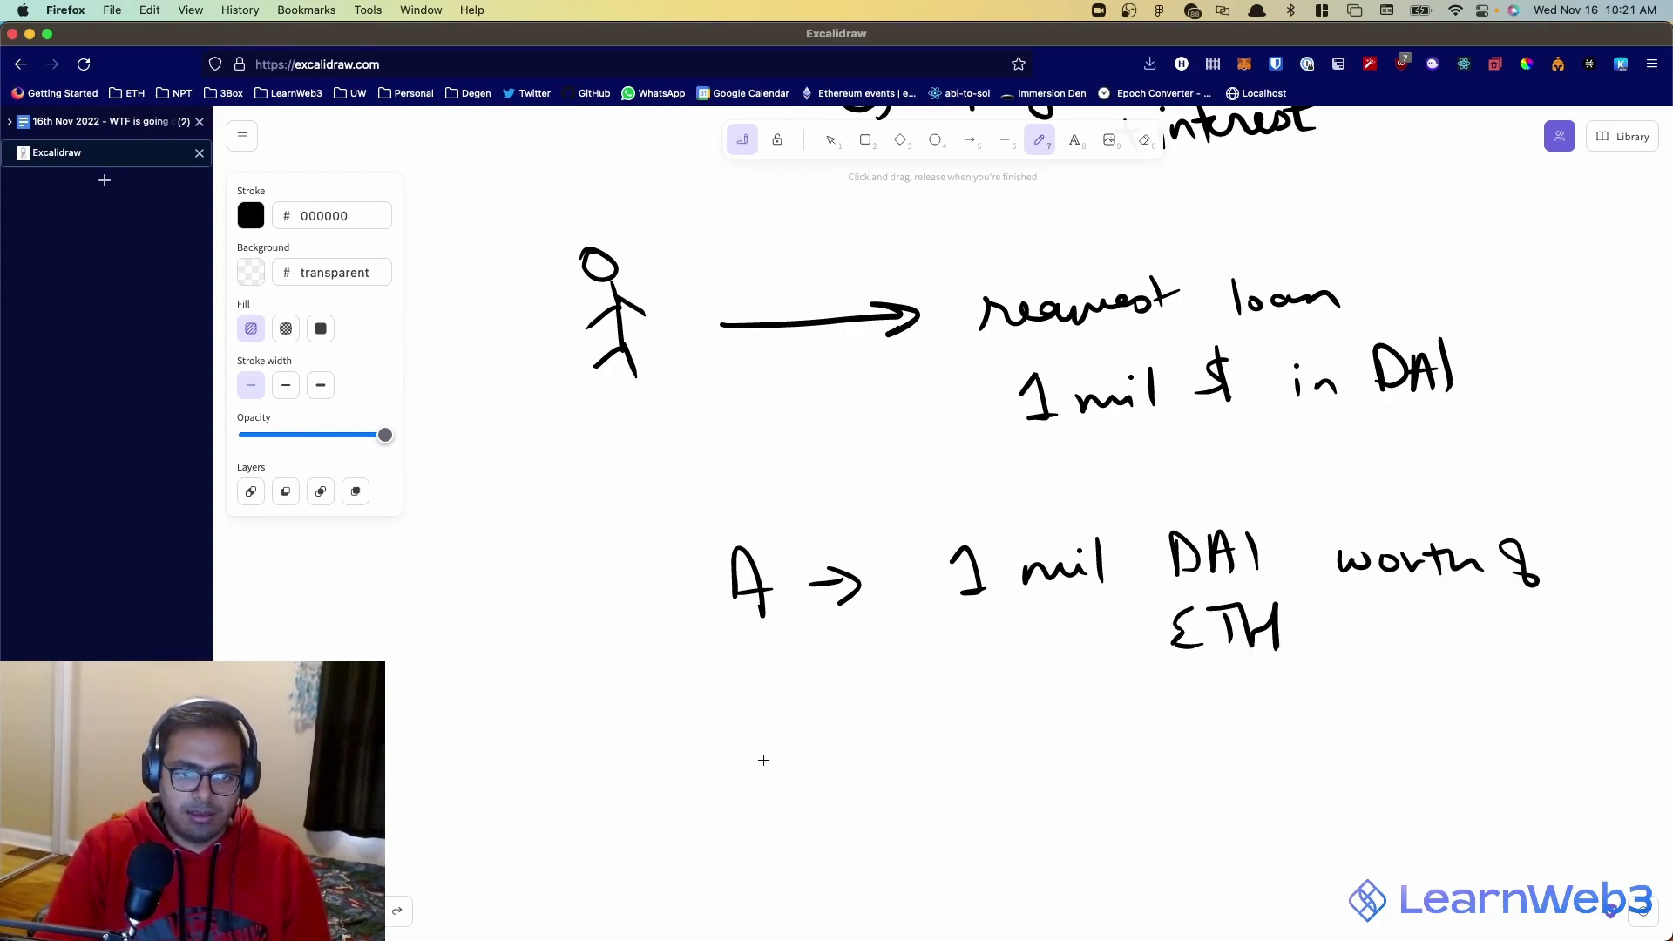
- Mark step B with an arrow and write 'sell all that'
{"action": "left_click_drag", "start_coordinate": [758, 745], "coordinate": [771, 803]}
{"action": "mouse_move", "coordinate": [815, 778]}
{"action": "left_mouse_down"}
{"action": "mouse_move", "coordinate": [849, 776]}
{"action": "mouse_move", "coordinate": [836, 800]}
{"action": "left_mouse_up"}
{"action": "mouse_move", "coordinate": [963, 741]}
{"action": "left_mouse_down"}
{"action": "mouse_move", "coordinate": [944, 771]}
{"action": "mouse_move", "coordinate": [1004, 756]}
{"action": "left_mouse_up"}
{"action": "mouse_move", "coordinate": [1013, 717]}
{"action": "left_mouse_down"}
{"action": "mouse_move", "coordinate": [1016, 763]}
{"action": "mouse_move", "coordinate": [1037, 763]}
{"action": "left_mouse_up"}
{"action": "mouse_move", "coordinate": [1135, 728]}
{"action": "left_mouse_down"}
{"action": "mouse_move", "coordinate": [1111, 738]}
{"action": "mouse_move", "coordinate": [1148, 749]}
{"action": "left_mouse_up"}
{"action": "left_click", "coordinate": [1182, 710]}
{"action": "mouse_move", "coordinate": [1159, 713]}
{"action": "left_mouse_down"}
{"action": "mouse_move", "coordinate": [1166, 741]}
{"action": "mouse_move", "coordinate": [1192, 749]}
{"action": "left_mouse_up"}
{"action": "mouse_move", "coordinate": [1265, 702]}
{"action": "left_mouse_down"}
{"action": "mouse_move", "coordinate": [1274, 745]}
{"action": "mouse_move", "coordinate": [1269, 711]}
{"action": "left_mouse_up"}
{"action": "left_click_drag", "start_coordinate": [1274, 710], "coordinate": [1394, 736]}
{"action": "mouse_move", "coordinate": [1385, 701]}
{"action": "left_mouse_down"}
{"action": "mouse_move", "coordinate": [1394, 739]}
{"action": "mouse_move", "coordinate": [1409, 716]}
{"action": "left_mouse_up"}
{"action": "mouse_move", "coordinate": [1492, 699]}
{"action": "left_mouse_down"}
{"action": "mouse_move", "coordinate": [1481, 727]}
{"action": "mouse_move", "coordinate": [1514, 732]}
{"action": "left_mouse_up"}
- Finish step B with 'ETH For DAI' and underline DAI in step A
{"action": "left_click_drag", "start_coordinate": [1517, 688], "coordinate": [1517, 732]}
{"action": "mouse_move", "coordinate": [1495, 690]}
{"action": "left_mouse_down"}
{"action": "mouse_move", "coordinate": [1534, 686]}
{"action": "mouse_move", "coordinate": [1550, 710]}
{"action": "left_mouse_up"}
{"action": "left_click_drag", "start_coordinate": [1565, 679], "coordinate": [1567, 725]}
{"action": "left_click_drag", "start_coordinate": [1172, 778], "coordinate": [1176, 814]}
{"action": "left_click_drag", "start_coordinate": [1176, 782], "coordinate": [1309, 802]}
{"action": "mouse_move", "coordinate": [1307, 771]}
{"action": "left_mouse_down"}
{"action": "mouse_move", "coordinate": [1312, 802]}
{"action": "mouse_move", "coordinate": [1370, 806]}
{"action": "left_mouse_up"}
{"action": "left_click_drag", "start_coordinate": [1349, 789], "coordinate": [1392, 815]}
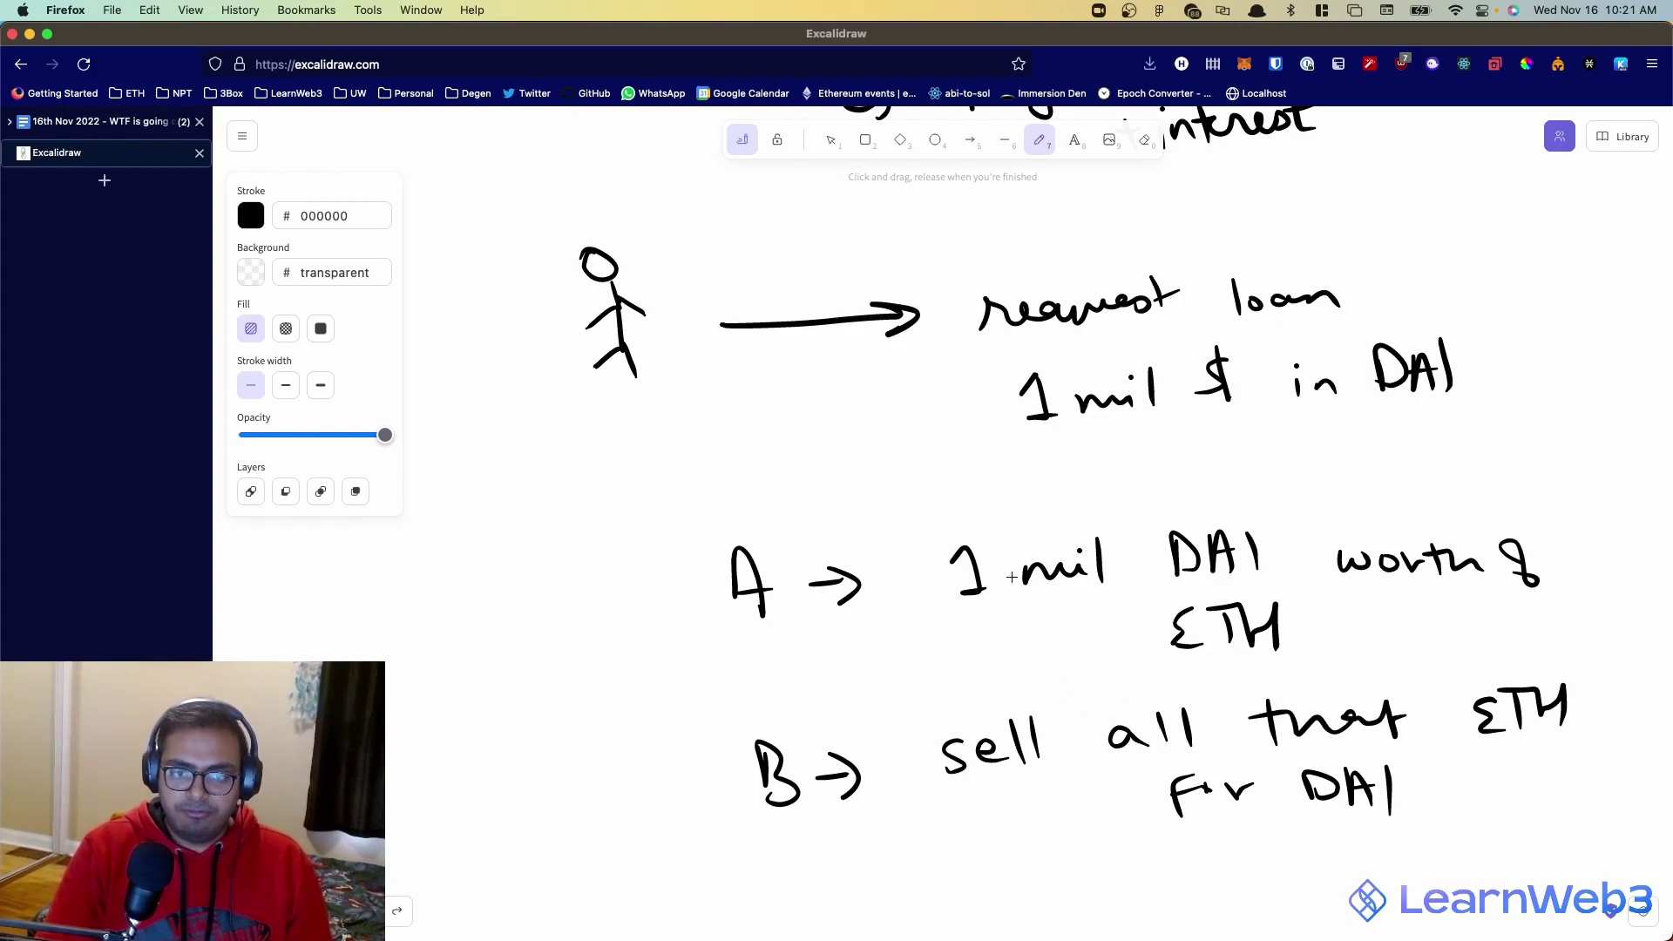
{"action": "mouse_move", "coordinate": [1210, 583]}
{"action": "left_mouse_down"}
{"action": "mouse_move", "coordinate": [1165, 587]}
{"action": "mouse_move", "coordinate": [1257, 583]}
{"action": "mouse_move", "coordinate": [1198, 592]}
{"action": "left_mouse_up"}
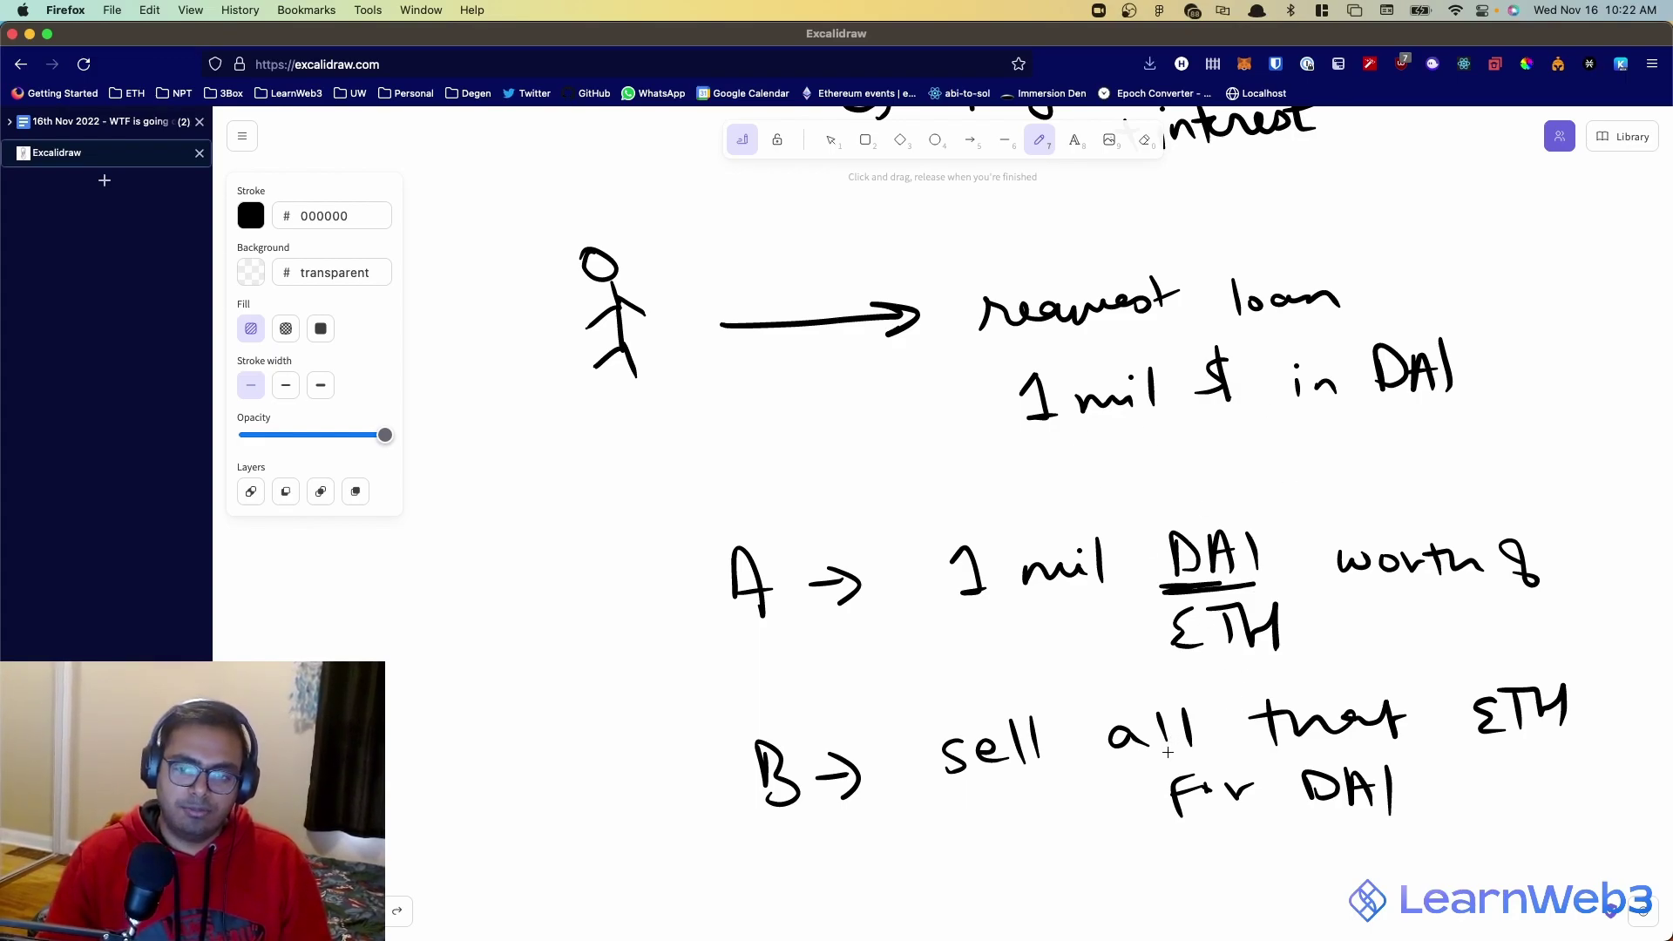
- Write '= 1111 ETH' beside step A
{"action": "scroll", "coordinate": [1169, 745], "scroll_direction": "down", "scroll_amount": 5}
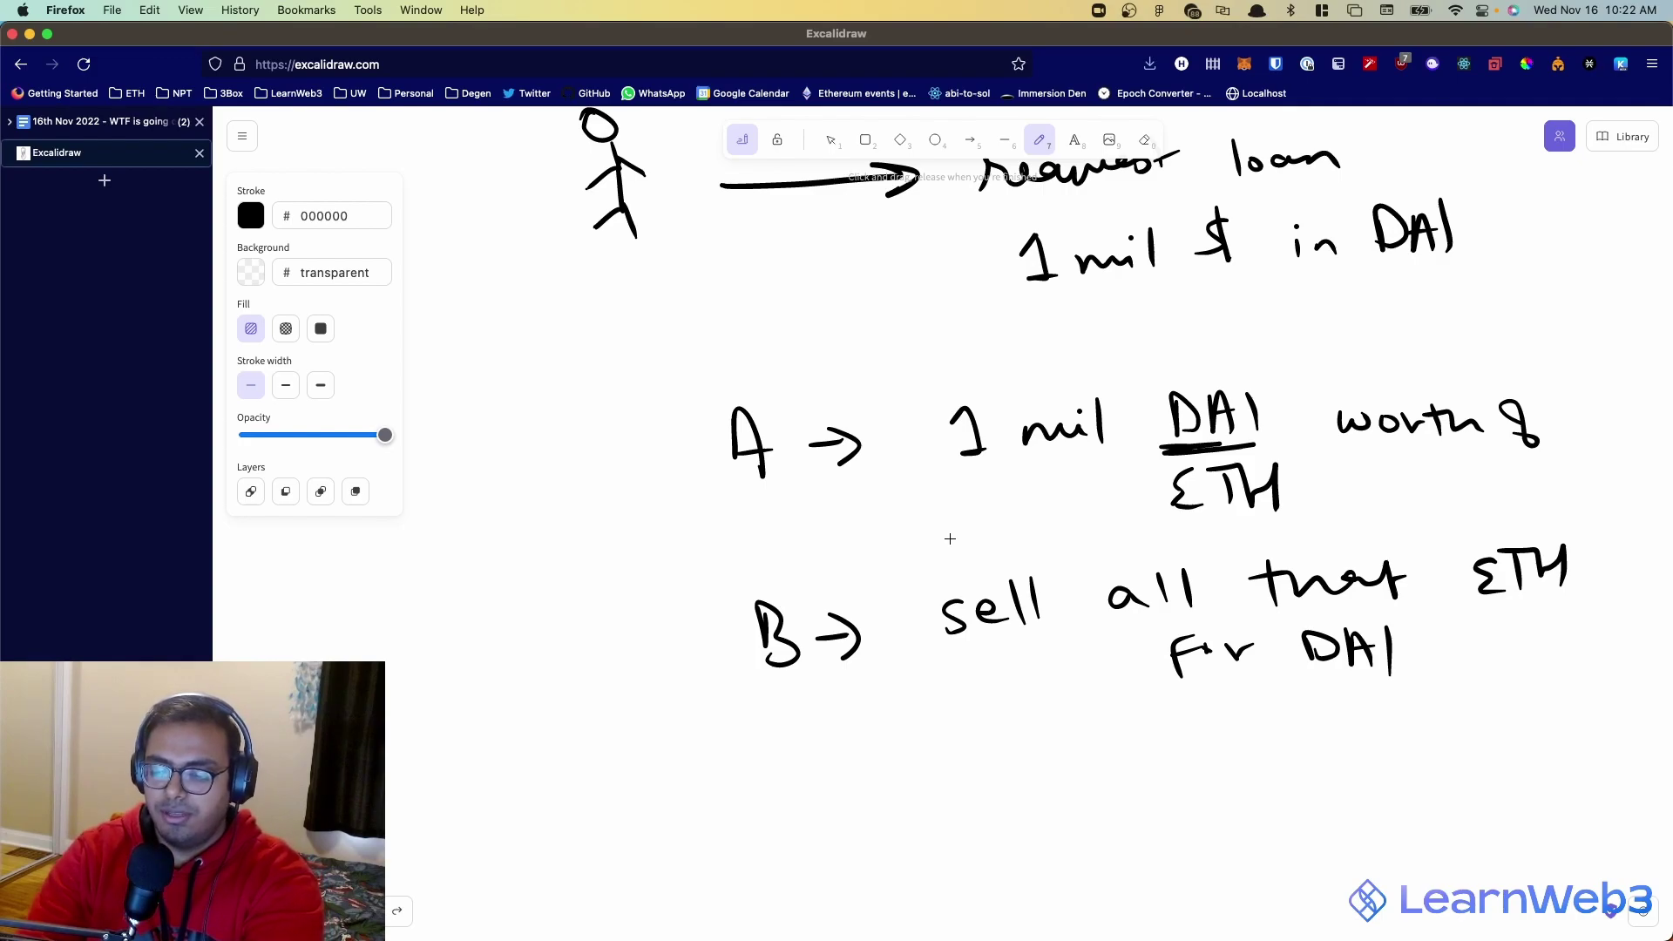
{"action": "left_click_drag", "start_coordinate": [1333, 504], "coordinate": [1356, 502]}
{"action": "left_click_drag", "start_coordinate": [1330, 526], "coordinate": [1386, 527]}
{"action": "left_click", "coordinate": [1422, 492]}
{"action": "mouse_move", "coordinate": [1407, 490]}
{"action": "left_mouse_down"}
{"action": "mouse_move", "coordinate": [1404, 526]}
{"action": "mouse_move", "coordinate": [1427, 527]}
{"action": "left_mouse_up"}
{"action": "left_click_drag", "start_coordinate": [1443, 488], "coordinate": [1447, 528]}
{"action": "mouse_move", "coordinate": [1550, 483]}
{"action": "left_mouse_down"}
{"action": "mouse_move", "coordinate": [1554, 526]}
{"action": "mouse_move", "coordinate": [1559, 487]}
{"action": "left_mouse_up"}
{"action": "left_click_drag", "start_coordinate": [1569, 484], "coordinate": [1571, 521]}
{"action": "left_click_drag", "start_coordinate": [1571, 503], "coordinate": [1598, 501]}
{"action": "left_click_drag", "start_coordinate": [1600, 476], "coordinate": [1604, 521]}
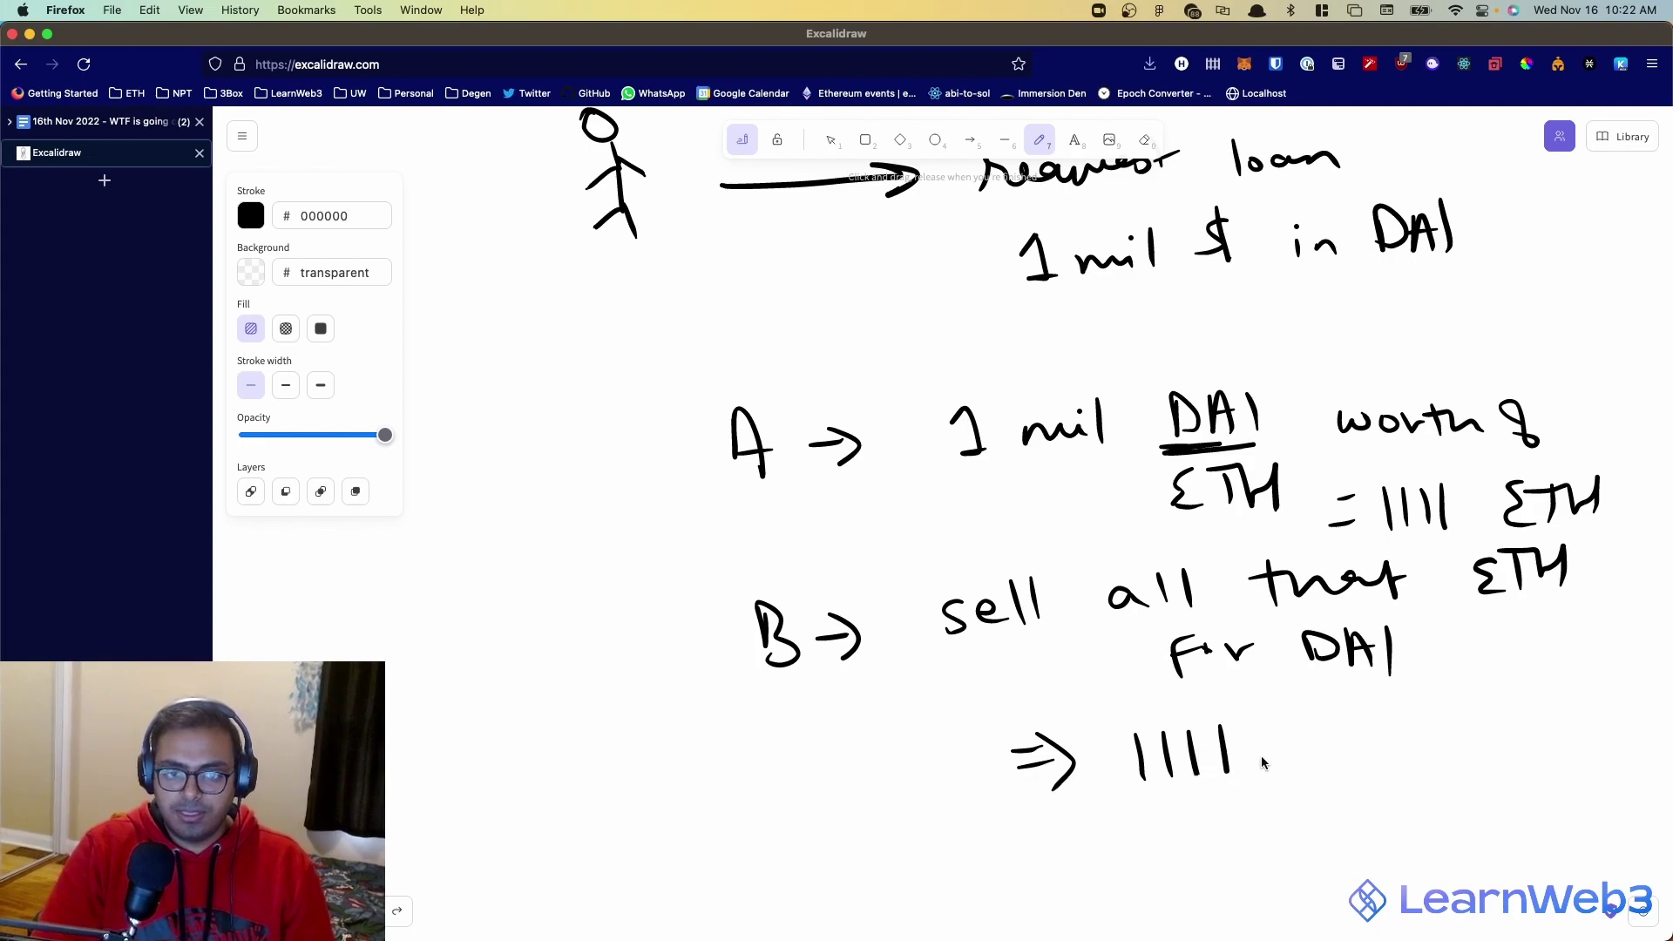
- Write '=> 1111 000' under step B and '1 mil + 1% interest = 1010000' below
{"action": "left_click_drag", "start_coordinate": [1321, 724], "coordinate": [1333, 730]}
{"action": "mouse_move", "coordinate": [1355, 730]}
{"action": "left_mouse_down"}
{"action": "mouse_move", "coordinate": [1376, 745]}
{"action": "mouse_move", "coordinate": [1327, 729]}
{"action": "mouse_move", "coordinate": [1368, 728]}
{"action": "left_mouse_up"}
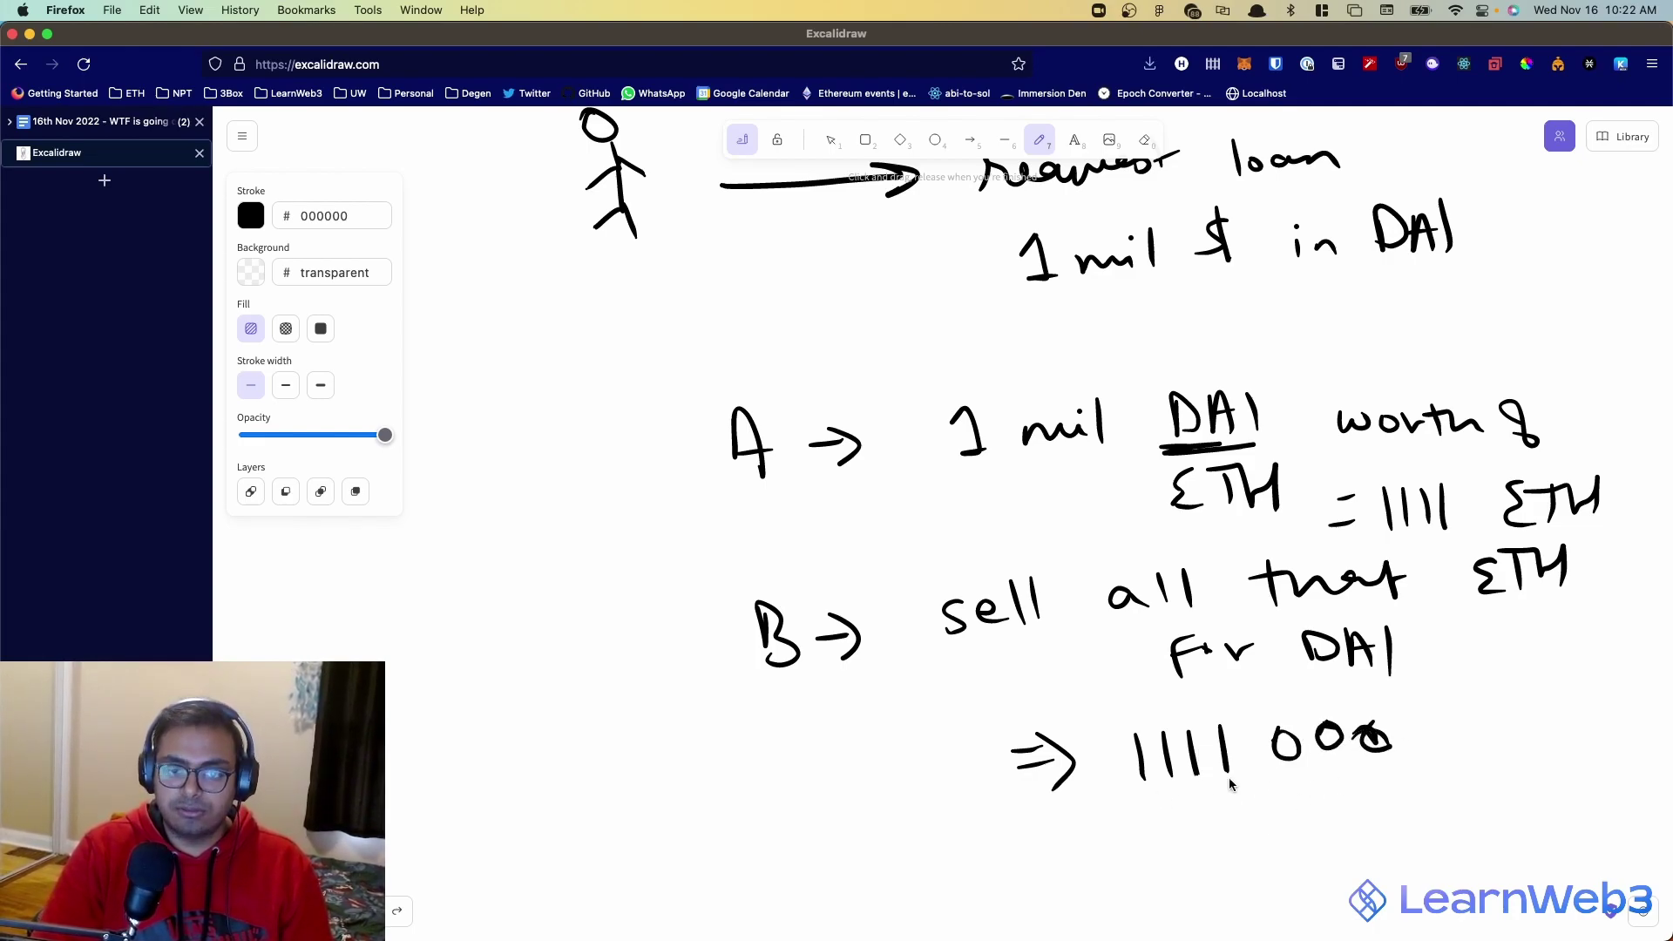
{"action": "scroll", "coordinate": [1069, 797], "scroll_direction": "down", "scroll_amount": 5}
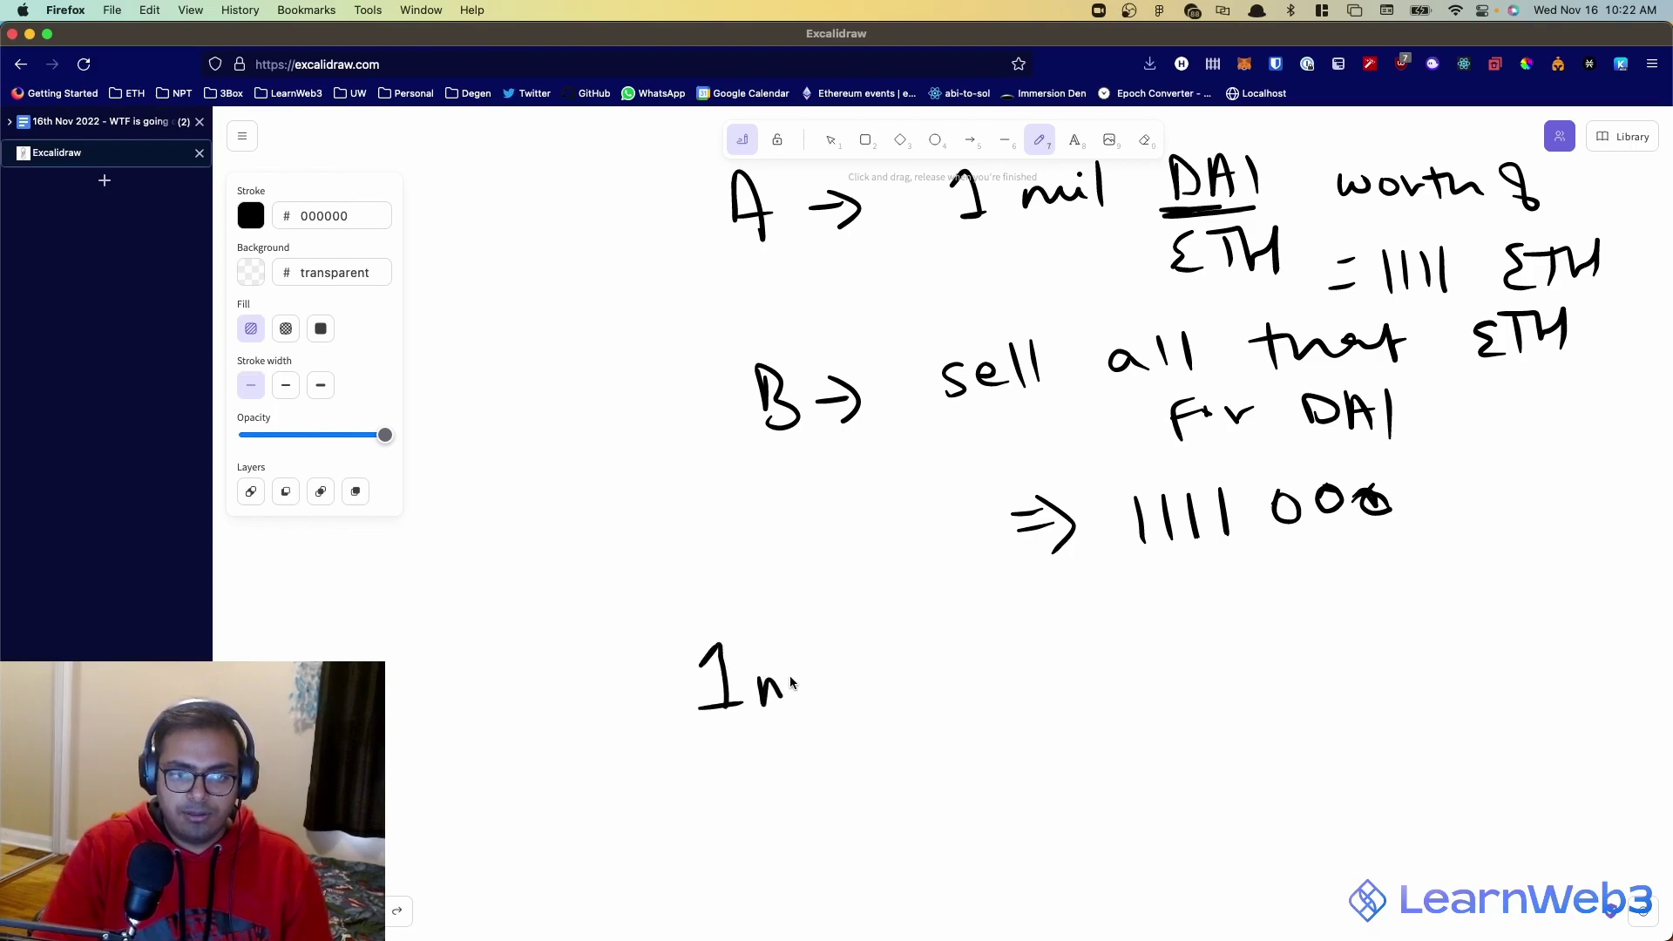
{"action": "mouse_move", "coordinate": [833, 671]}
{"action": "left_mouse_down"}
{"action": "mouse_move", "coordinate": [1000, 646]}
{"action": "mouse_move", "coordinate": [1034, 669]}
{"action": "mouse_move", "coordinate": [1253, 653]}
{"action": "left_mouse_up"}
{"action": "left_click_drag", "start_coordinate": [1274, 621], "coordinate": [1277, 658]}
{"action": "left_click_drag", "start_coordinate": [1265, 646], "coordinate": [1297, 636]}
{"action": "left_click_drag", "start_coordinate": [858, 769], "coordinate": [882, 769]}
{"action": "left_click_drag", "start_coordinate": [858, 782], "coordinate": [890, 783]}
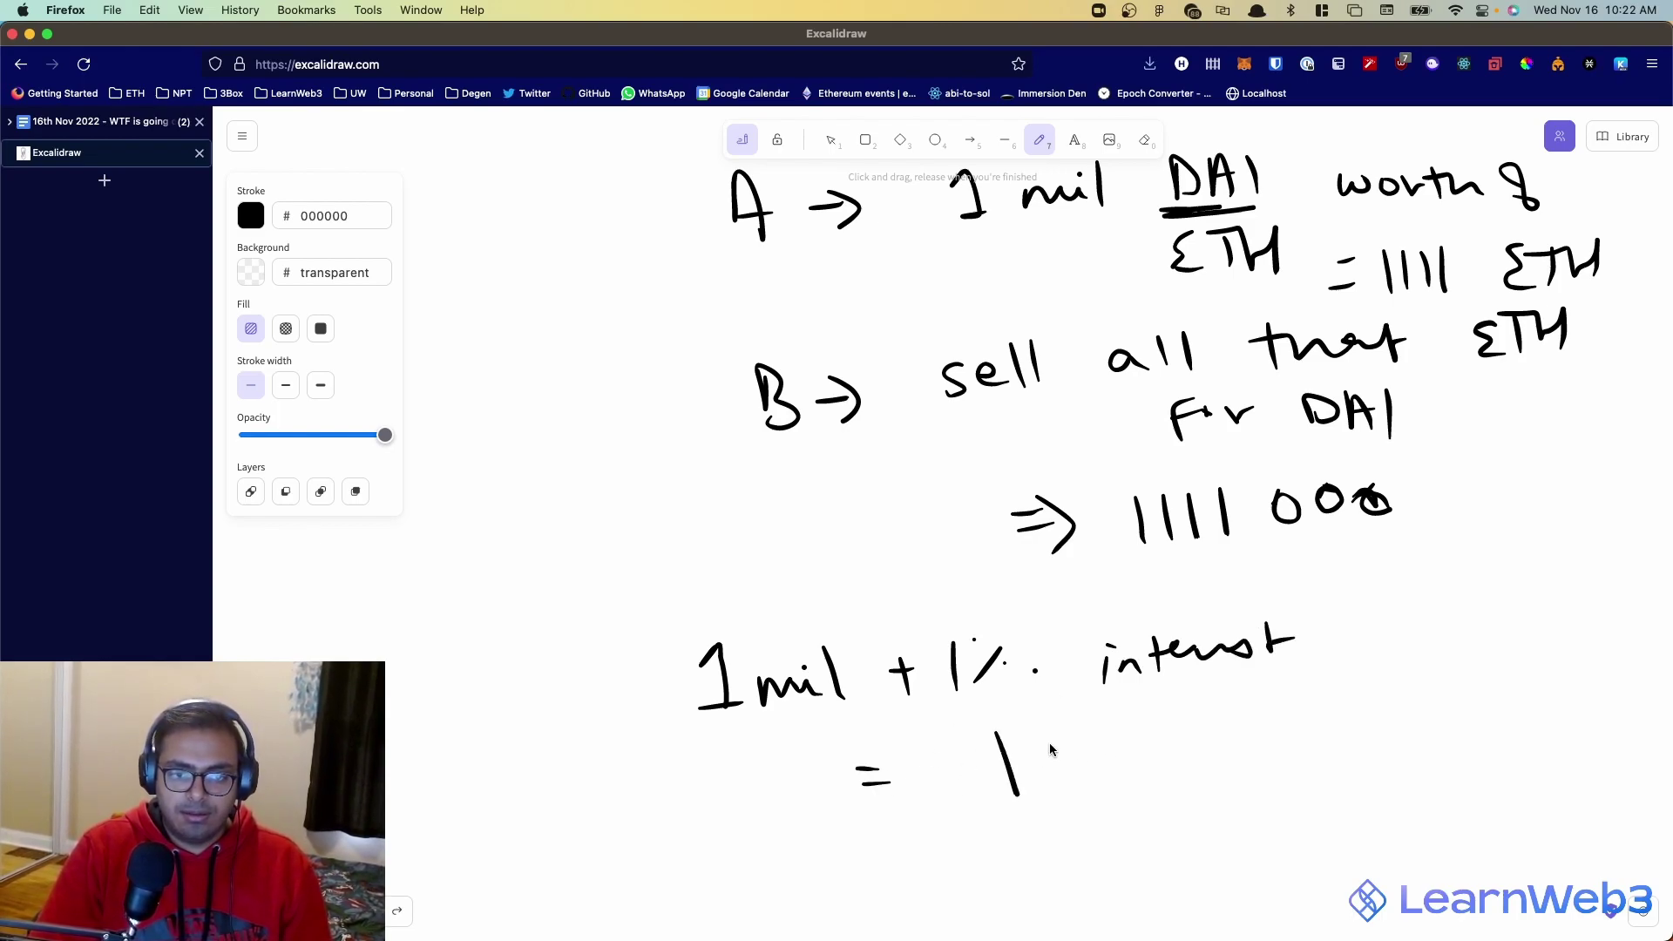
{"action": "left_click_drag", "start_coordinate": [1213, 751], "coordinate": [1224, 736]}
{"action": "left_click_drag", "start_coordinate": [1274, 735], "coordinate": [1284, 758]}
- Double-underline the 1111 000 result with a bold stroke
{"action": "left_click_drag", "start_coordinate": [1096, 573], "coordinate": [1321, 558]}
{"action": "left_click_drag", "start_coordinate": [1118, 589], "coordinate": [1322, 571]}
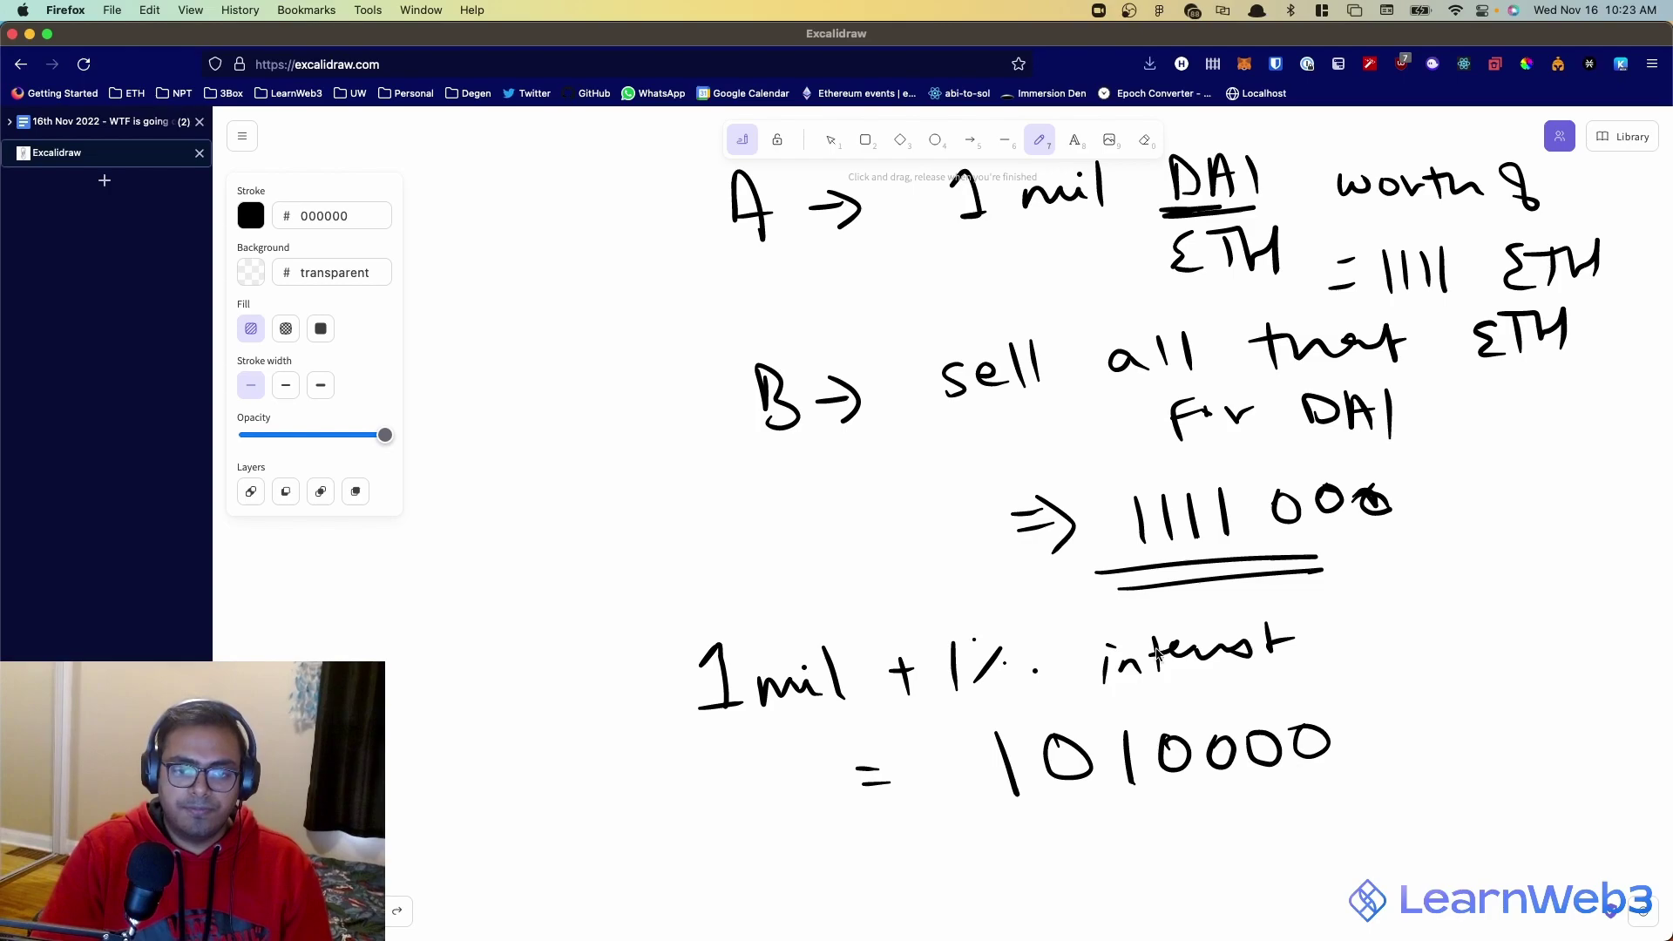
{"action": "mouse_move", "coordinate": [1099, 579]}
{"action": "left_mouse_down"}
{"action": "mouse_move", "coordinate": [1328, 577]}
{"action": "mouse_move", "coordinate": [1346, 698]}
{"action": "mouse_move", "coordinate": [1385, 699]}
{"action": "left_mouse_up"}
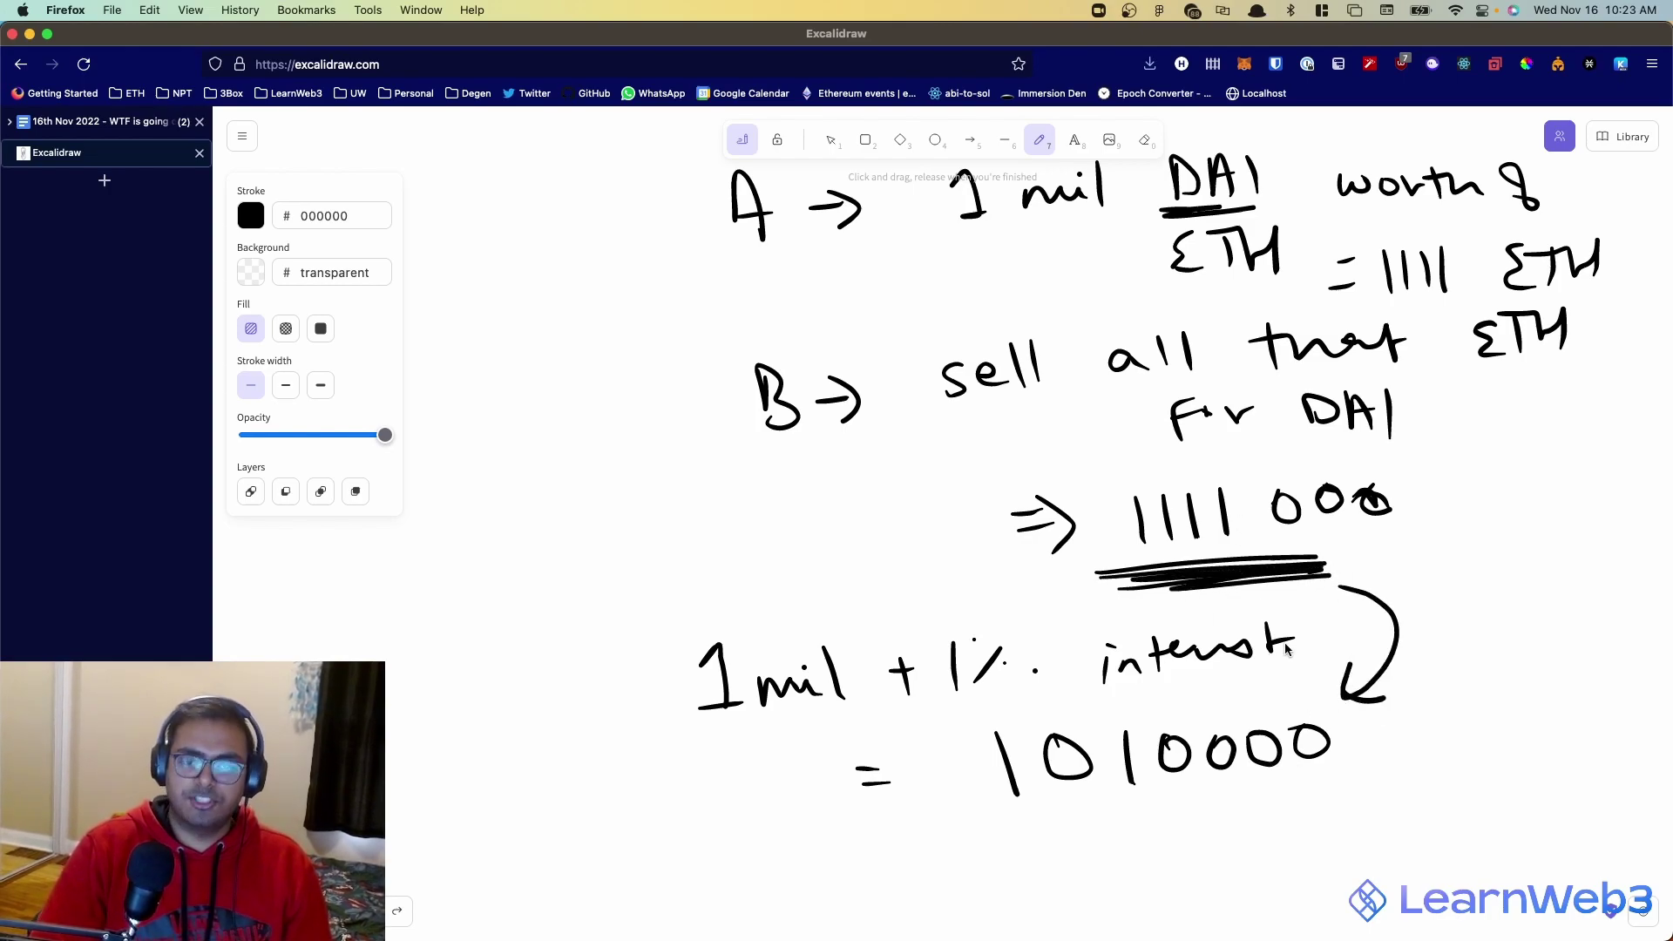
- Write the subtraction 1111 000 minus 1010 000 with a result line, giving 101000
{"action": "scroll", "coordinate": [1281, 642], "scroll_direction": "down", "scroll_amount": 2}
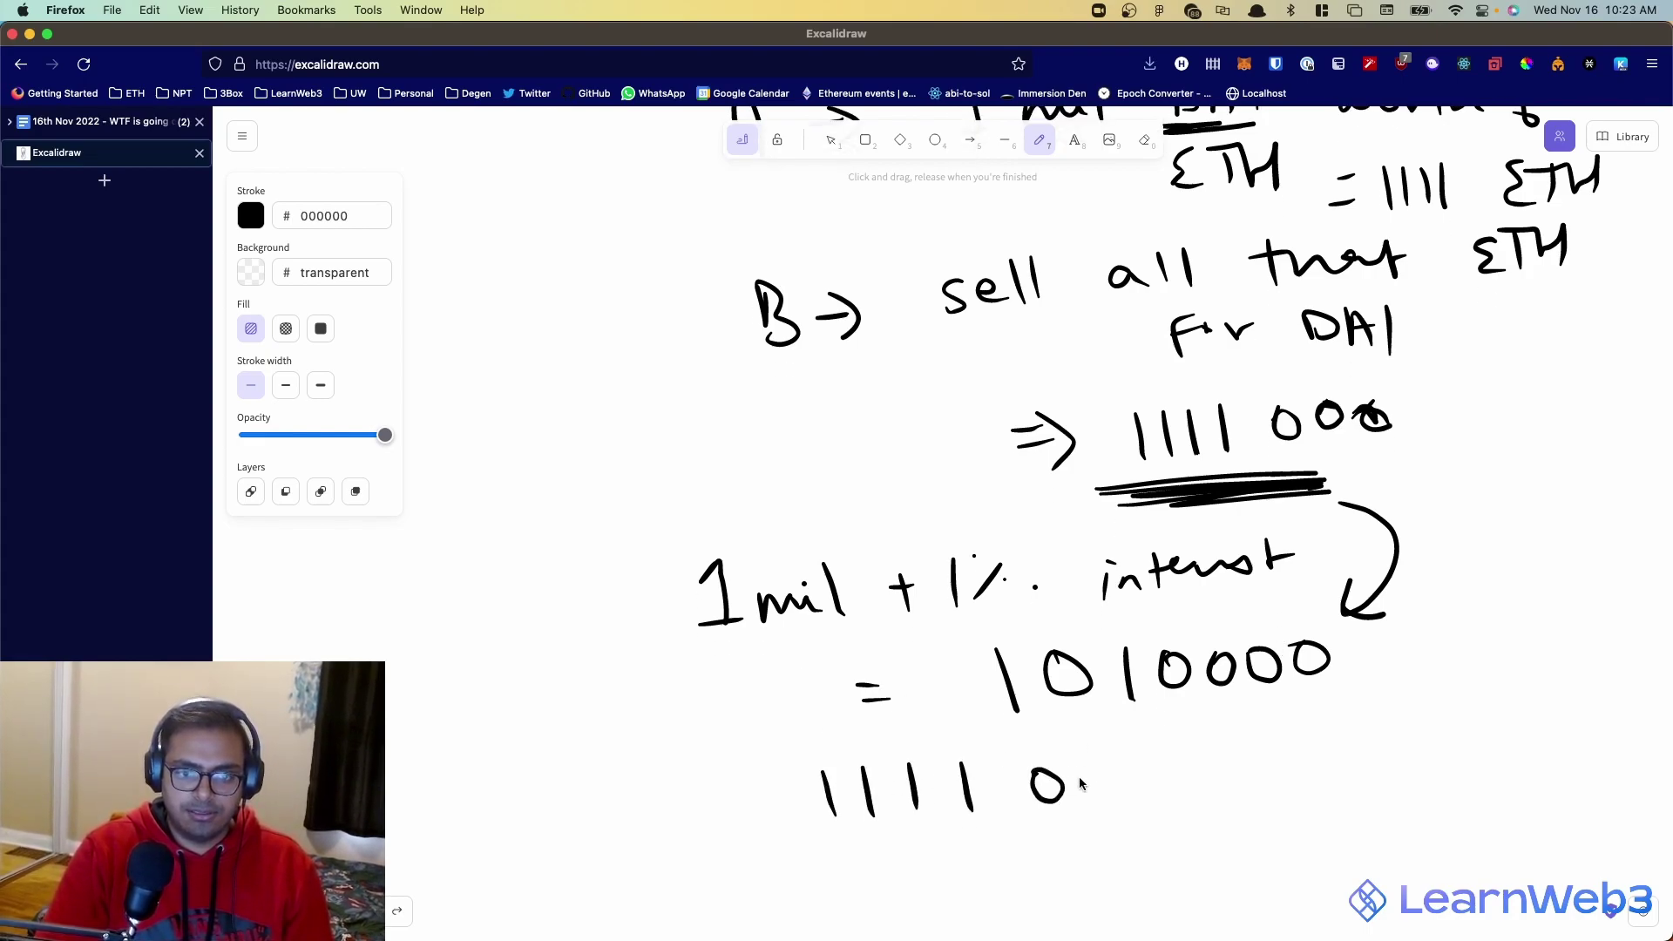
{"action": "left_click_drag", "start_coordinate": [1109, 770], "coordinate": [1107, 772]}
{"action": "mouse_move", "coordinate": [1164, 767]}
{"action": "left_mouse_down"}
{"action": "mouse_move", "coordinate": [1149, 790]}
{"action": "mouse_move", "coordinate": [1168, 769]}
{"action": "left_mouse_up"}
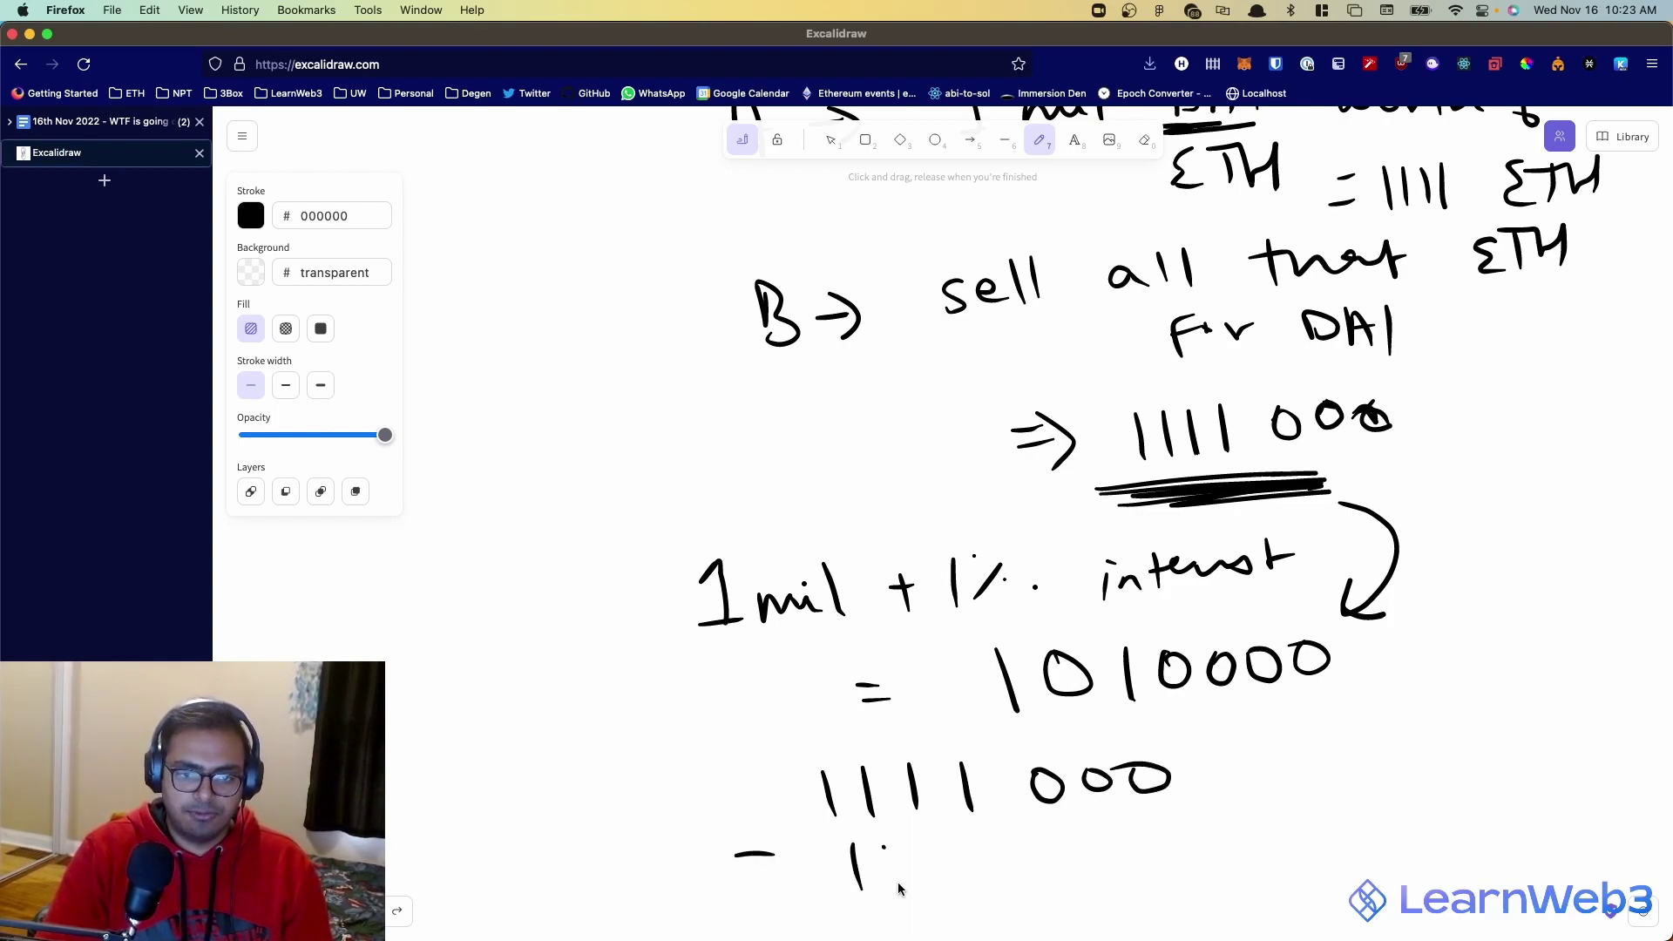
{"action": "left_click_drag", "start_coordinate": [898, 843], "coordinate": [896, 845]}
{"action": "left_click_drag", "start_coordinate": [935, 838], "coordinate": [940, 870]}
{"action": "left_click_drag", "start_coordinate": [1124, 834], "coordinate": [1169, 836]}
{"action": "scroll", "coordinate": [1138, 835], "scroll_direction": "down", "scroll_amount": 3}
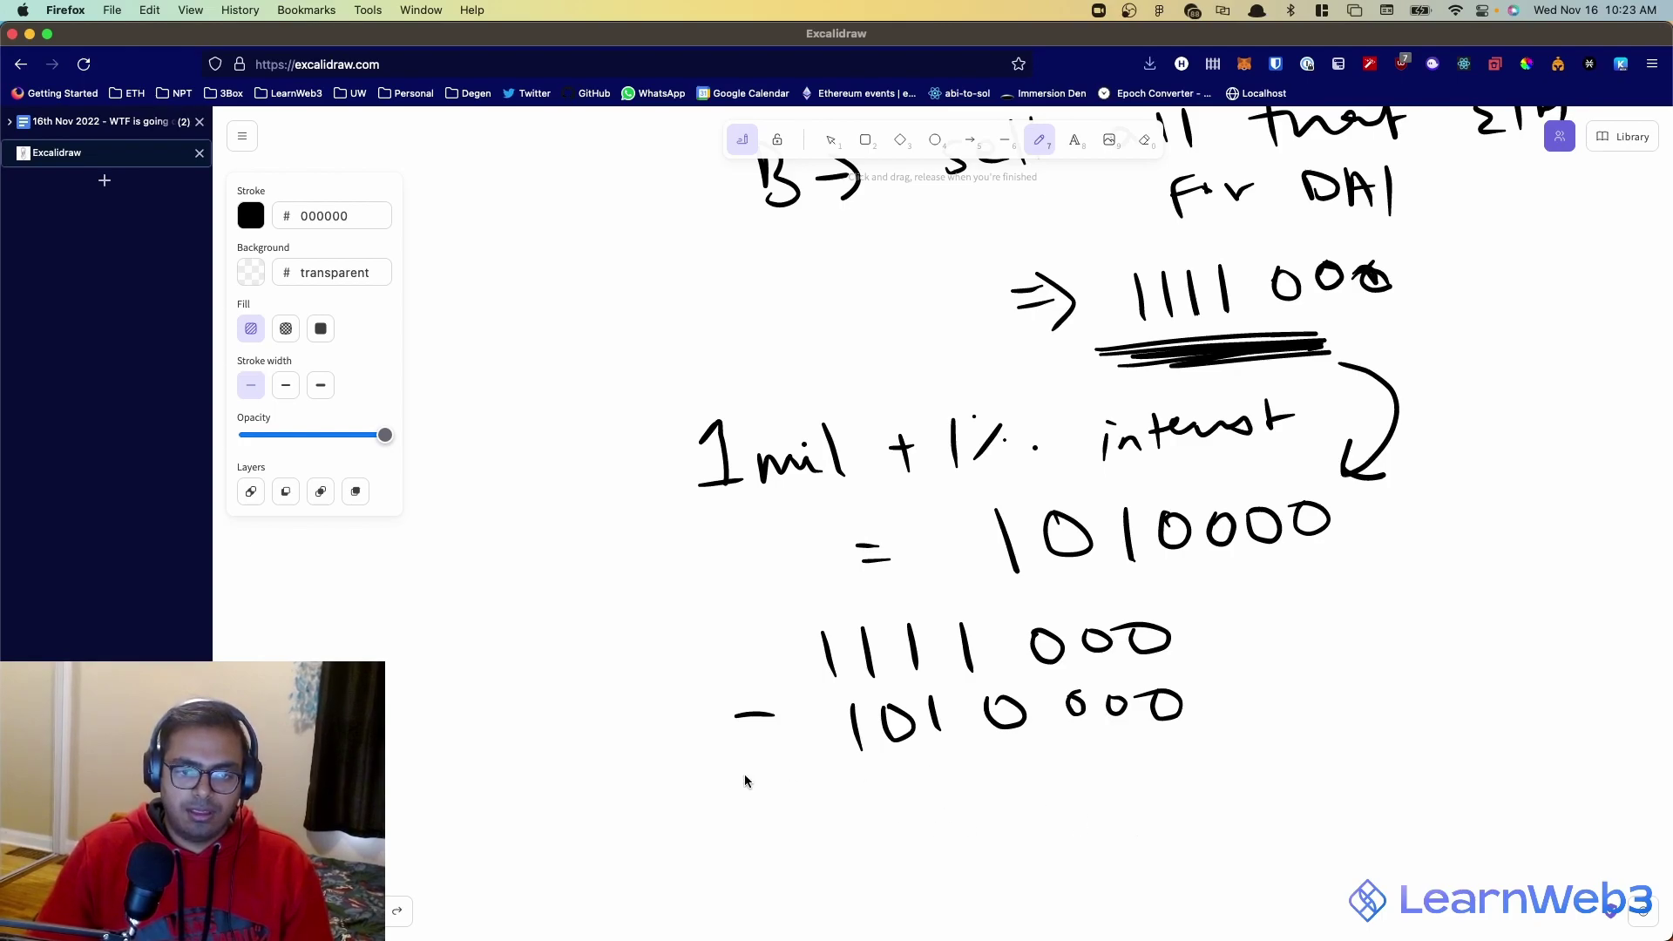
{"action": "left_click_drag", "start_coordinate": [745, 774], "coordinate": [1399, 803]}
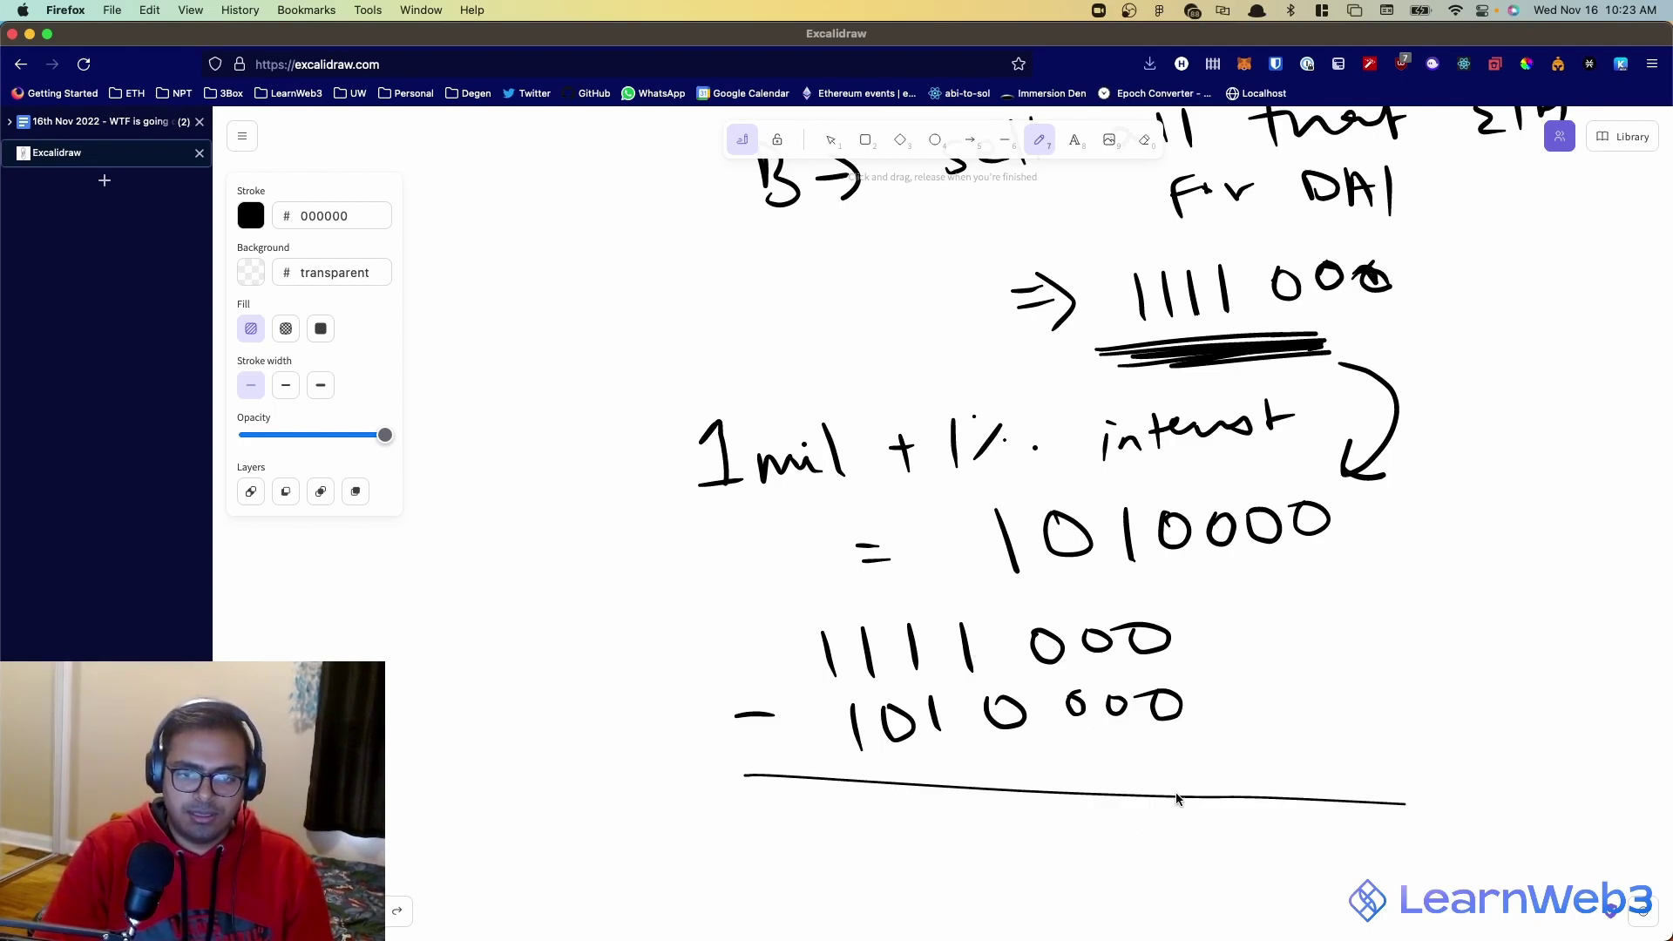
{"action": "left_click_drag", "start_coordinate": [1198, 823], "coordinate": [1203, 822]}
{"action": "left_click_drag", "start_coordinate": [1129, 832], "coordinate": [1119, 833]}
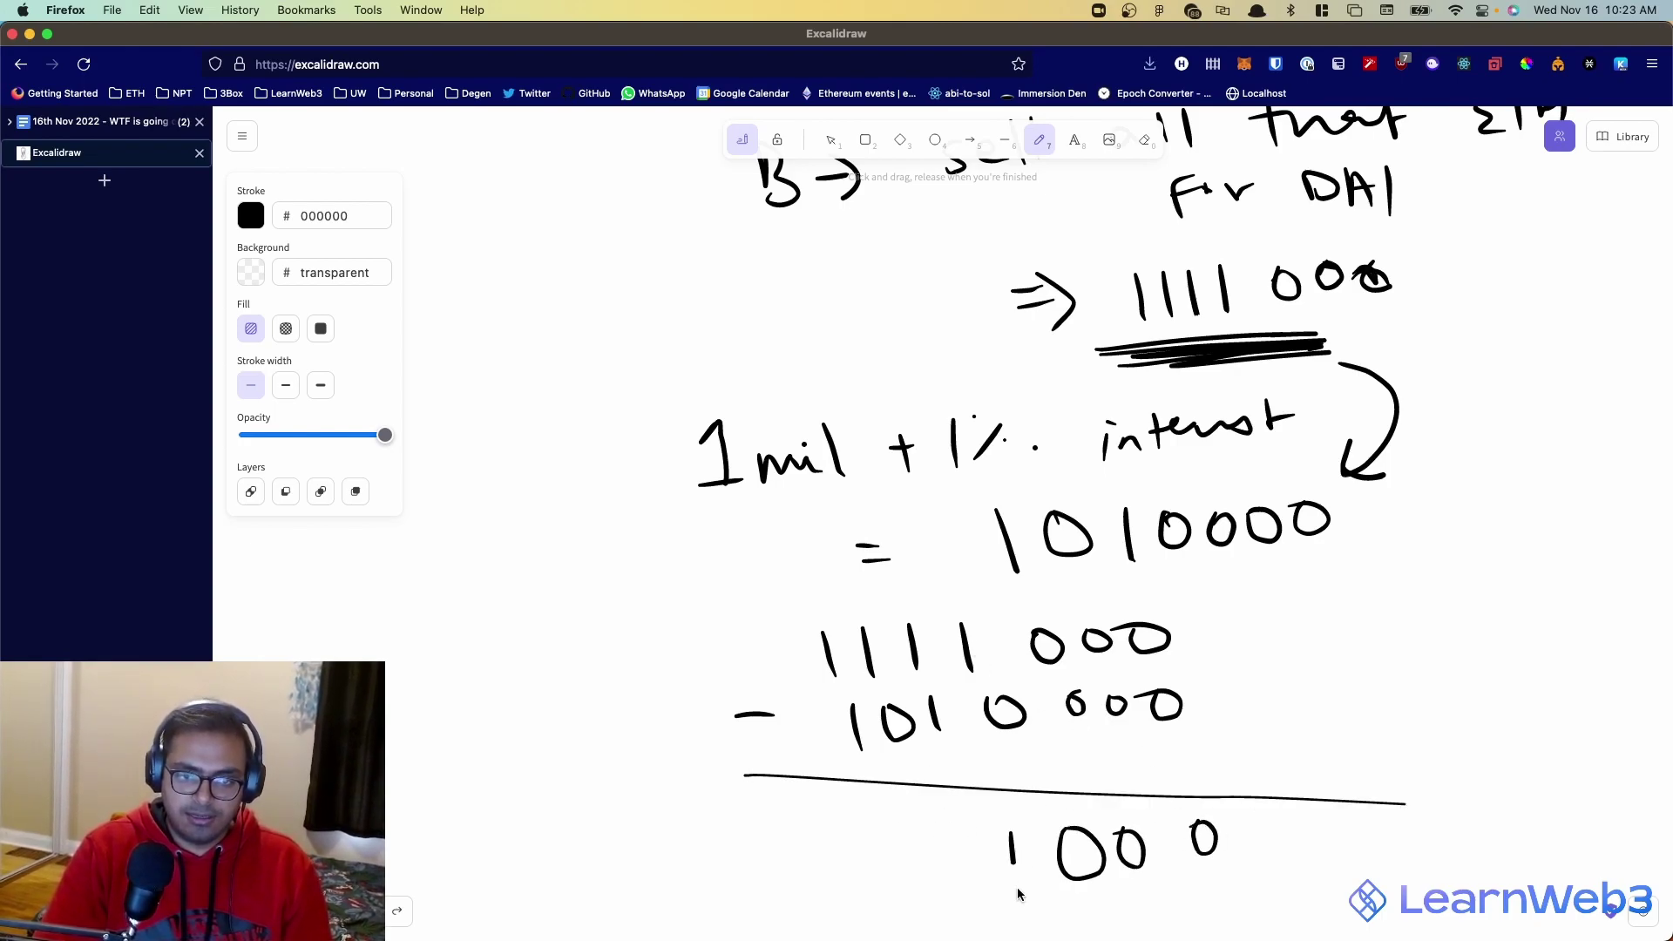
{"action": "left_click_drag", "start_coordinate": [1012, 874], "coordinate": [1016, 890]}
{"action": "left_click", "coordinate": [937, 839]}
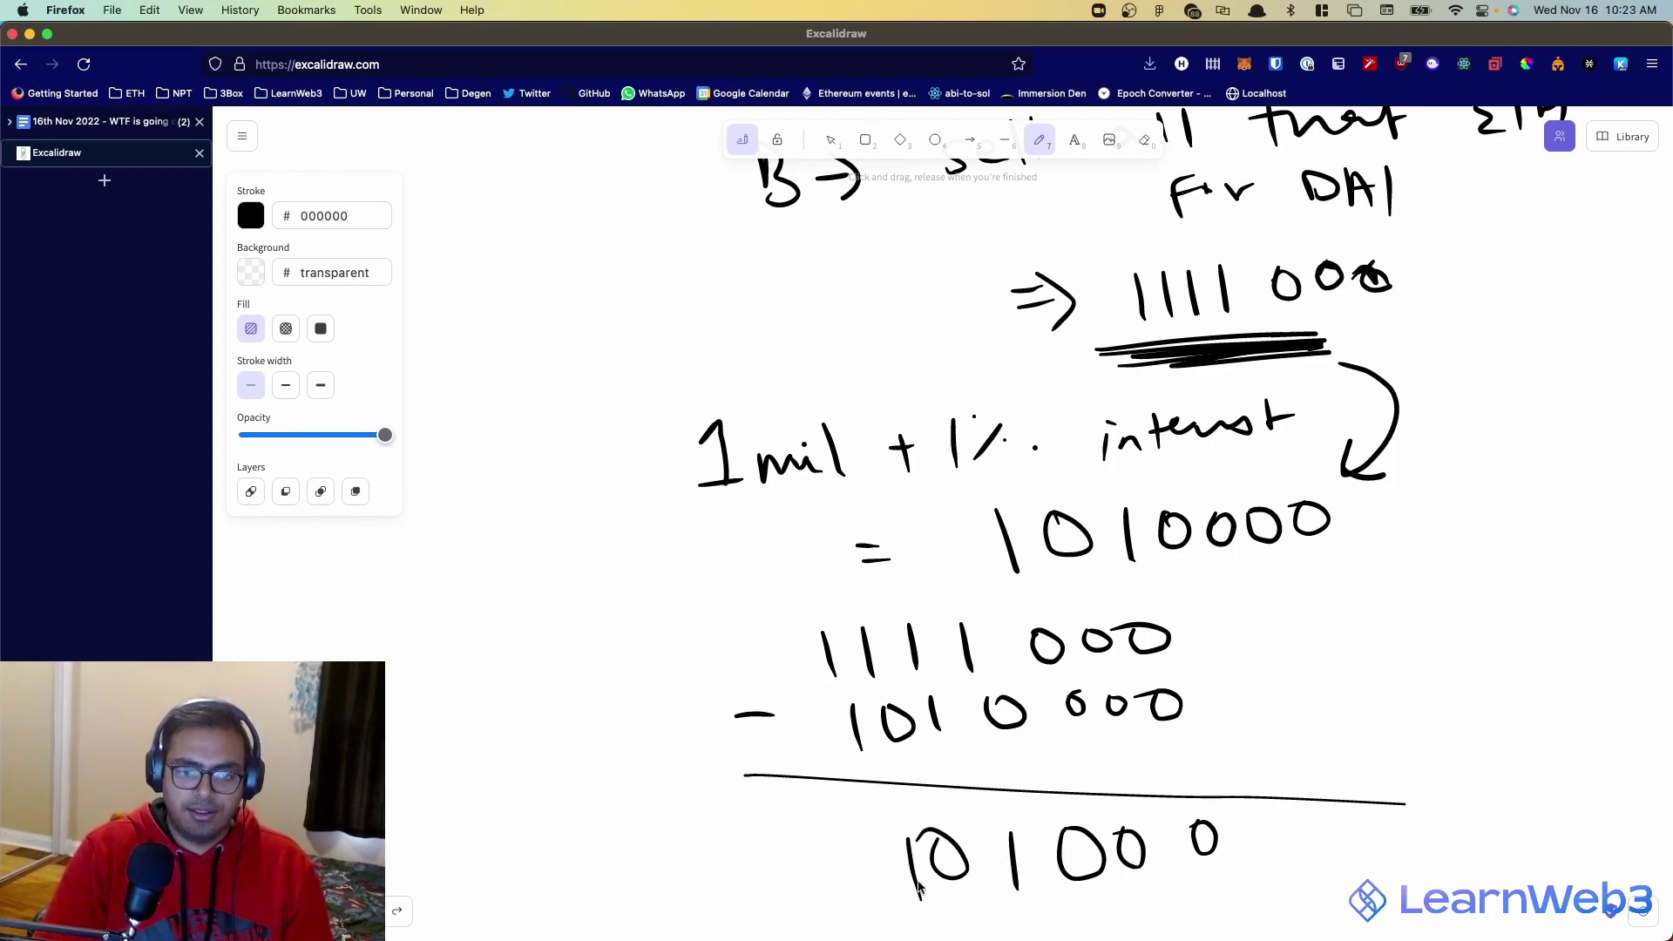
- Box the 101000 profit and draw an arrow down to a new stick figure
{"action": "left_click_drag", "start_coordinate": [835, 815], "coordinate": [1164, 868]}
{"action": "left_click_drag", "start_coordinate": [1224, 802], "coordinate": [922, 834]}
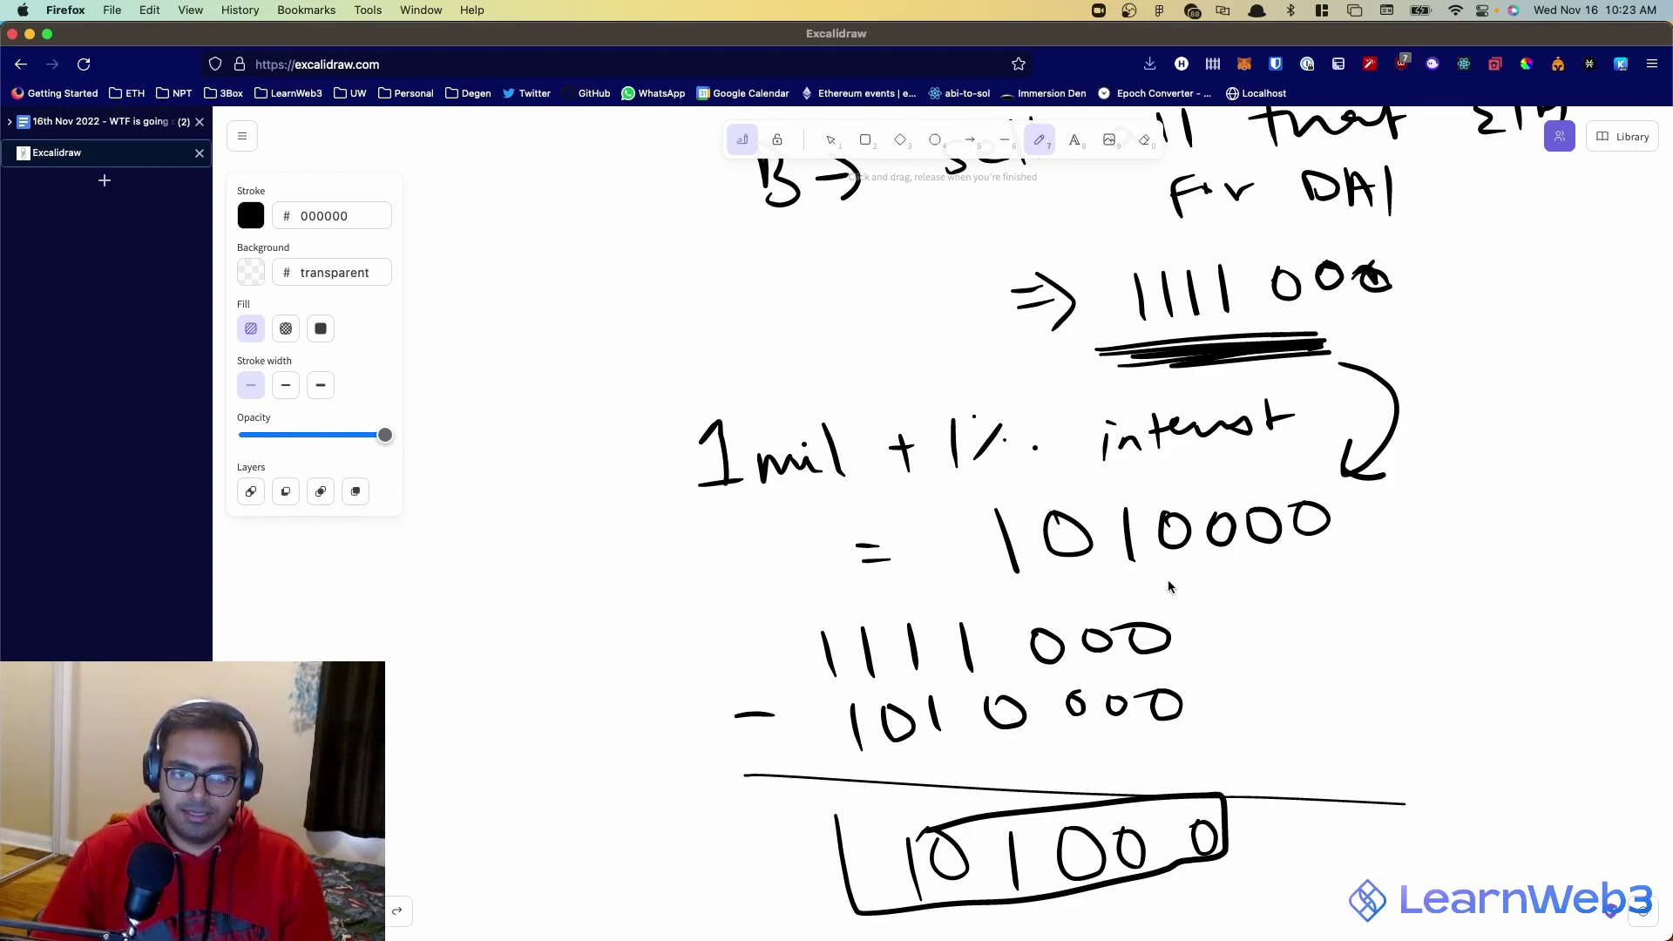
{"action": "scroll", "coordinate": [1169, 582], "scroll_direction": "down", "scroll_amount": 5}
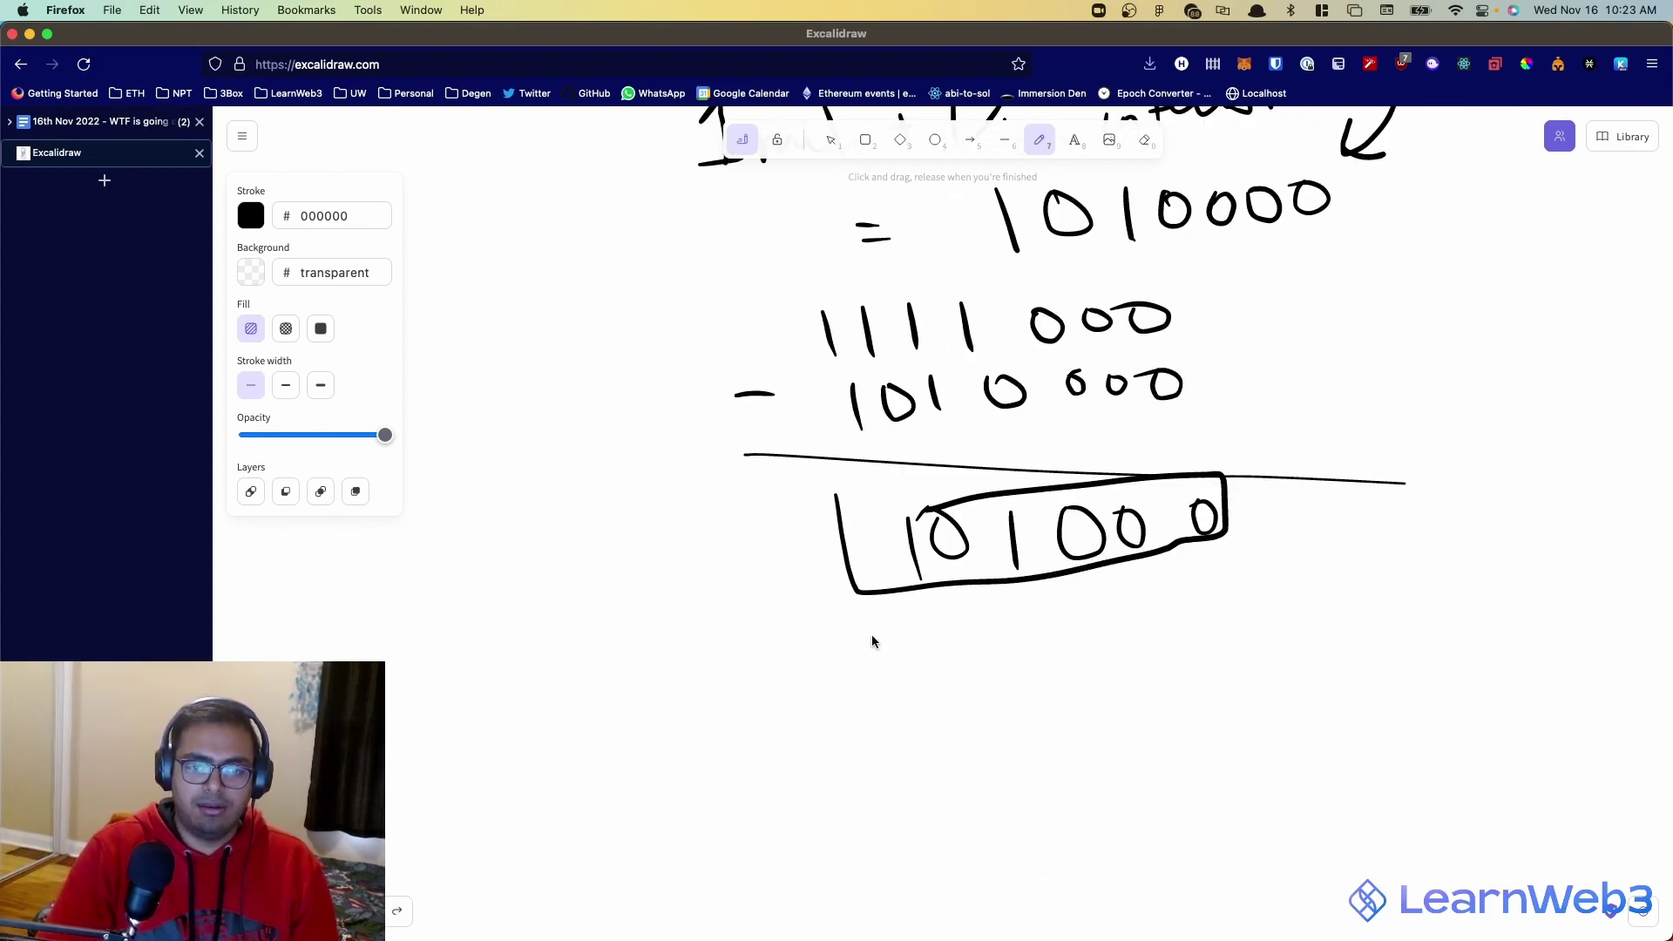
{"action": "left_click_drag", "start_coordinate": [921, 608], "coordinate": [806, 730]}
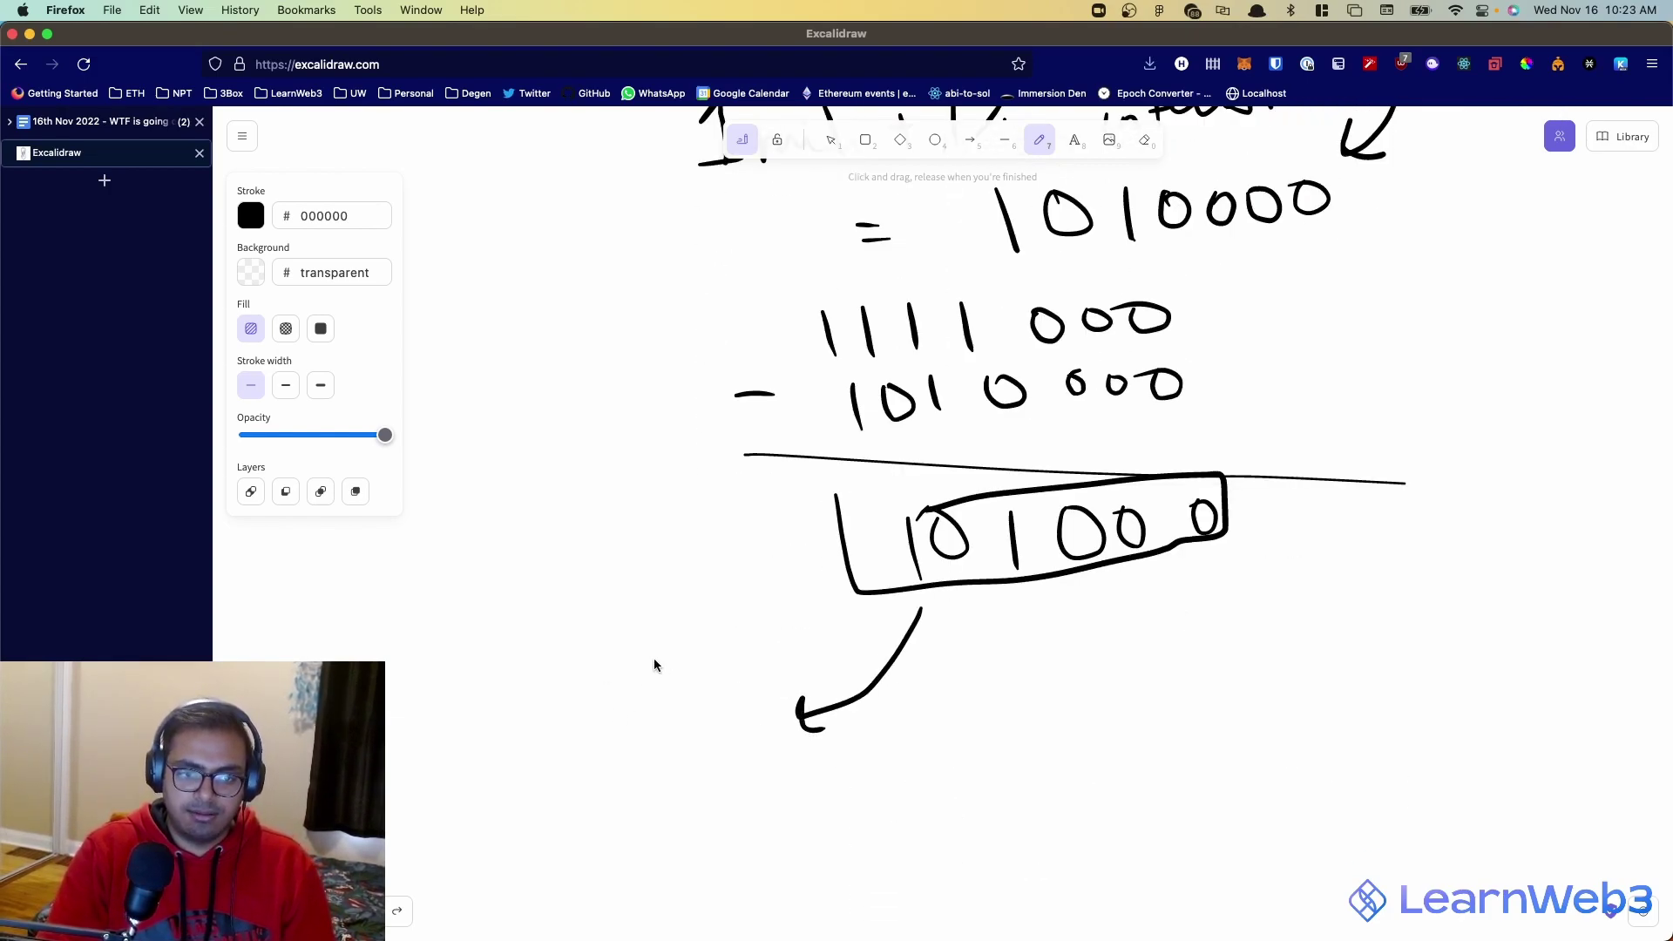
{"action": "left_click_drag", "start_coordinate": [660, 660], "coordinate": [695, 771]}
{"action": "mouse_move", "coordinate": [697, 716]}
{"action": "left_mouse_down"}
{"action": "mouse_move", "coordinate": [727, 747]}
{"action": "mouse_move", "coordinate": [649, 767]}
{"action": "left_mouse_up"}
{"action": "mouse_move", "coordinate": [685, 776]}
{"action": "left_mouse_down"}
{"action": "mouse_move", "coordinate": [699, 757]}
{"action": "mouse_move", "coordinate": [694, 769]}
{"action": "left_mouse_up"}
{"action": "left_click_drag", "start_coordinate": [694, 773], "coordinate": [735, 804]}
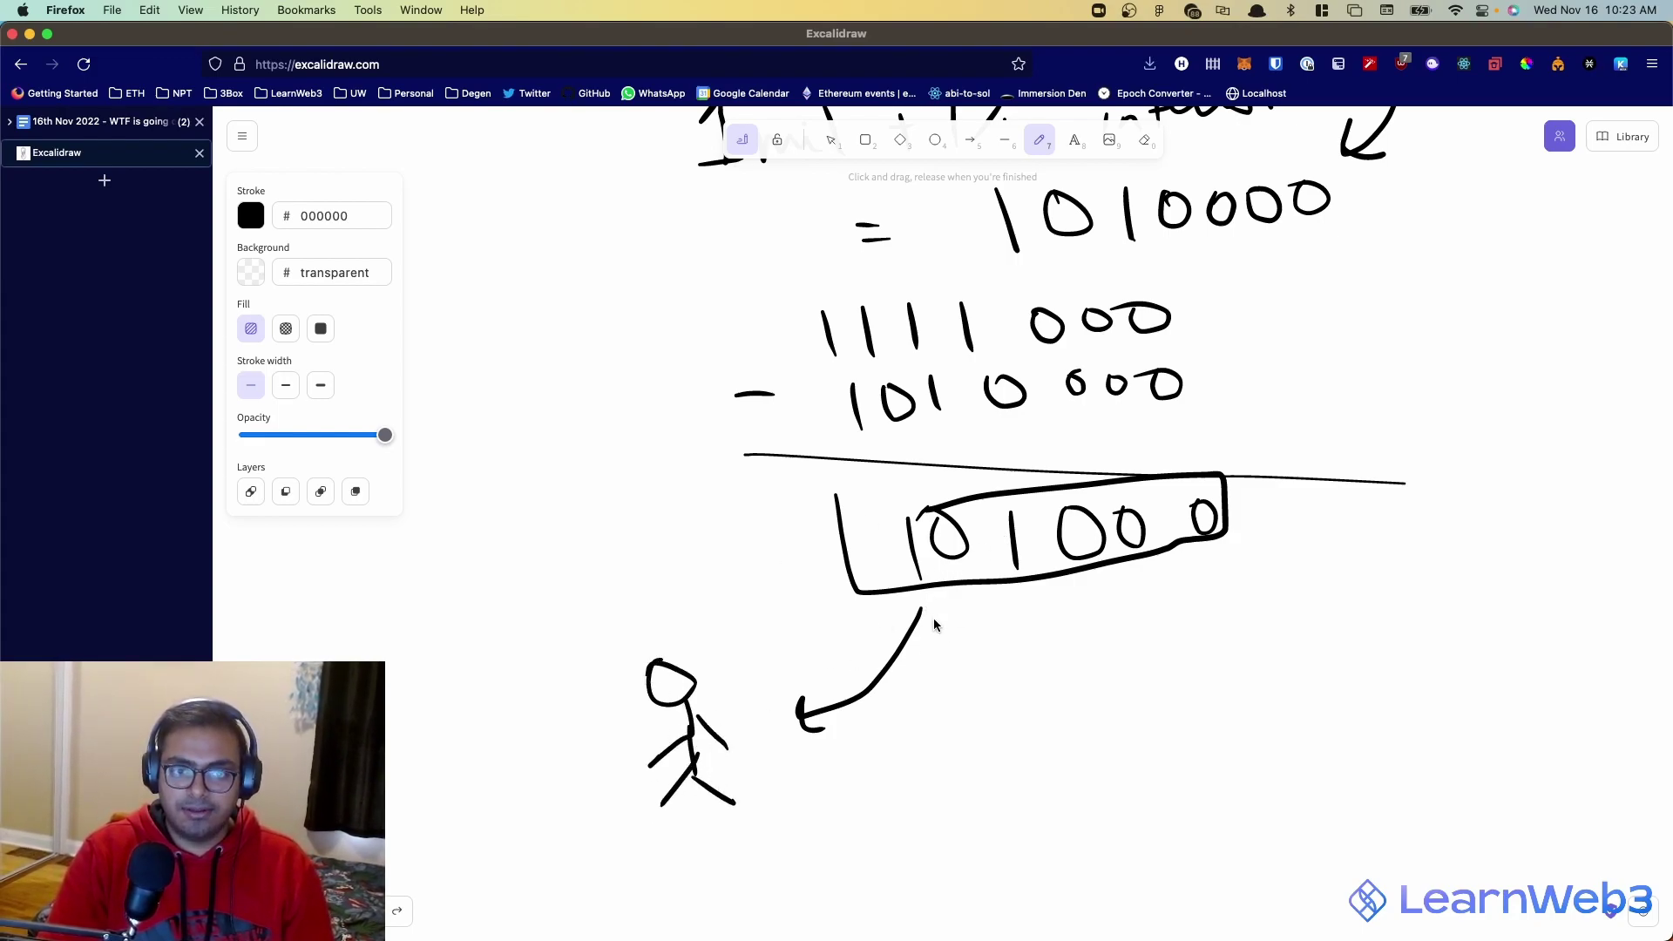